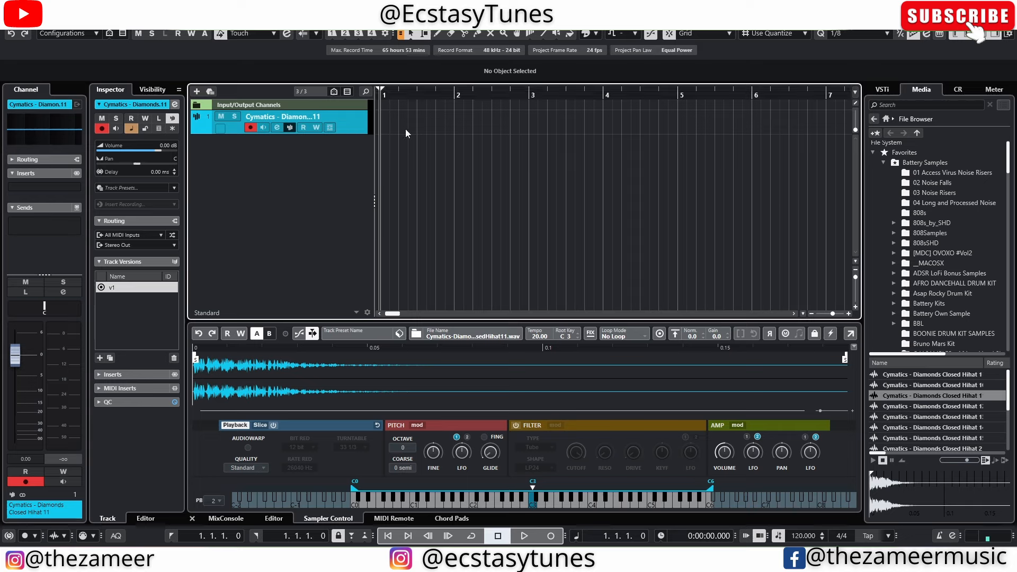
- Create a one-bar part on the Closed Hihat 11 track and fill it with eight consecutive 1/8 notes on C3
mouse_move(387, 121)
mouse_down()
mouse_move(514, 121)
mouse_move(455, 123)
mouse_up()
click(415, 127)
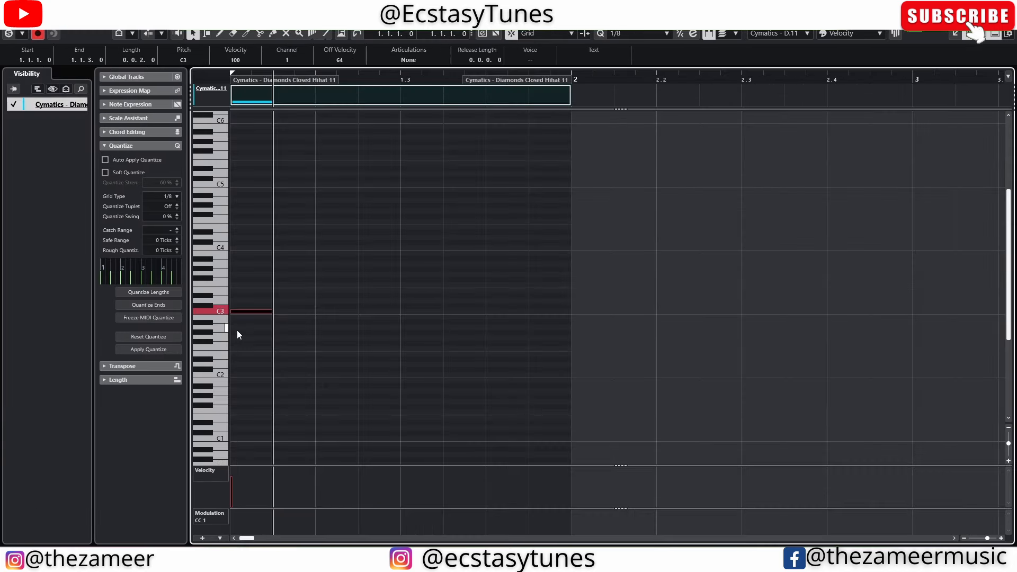
key(ctrl+d)
key(ctrl+d)
key(ctrl+d)
key(ctrl+d)
key(ctrl+d)
key(ctrl+d)
key(ctrl+d)
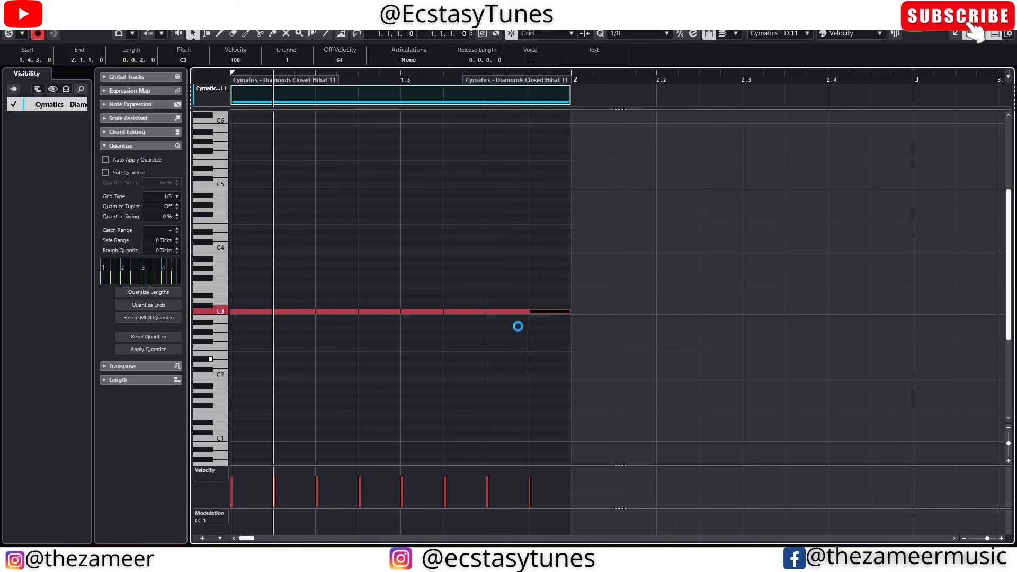
- Select all the hi-hat notes and play back the straight 1/8 pattern
drag(640, 288, 229, 321)
key(space)
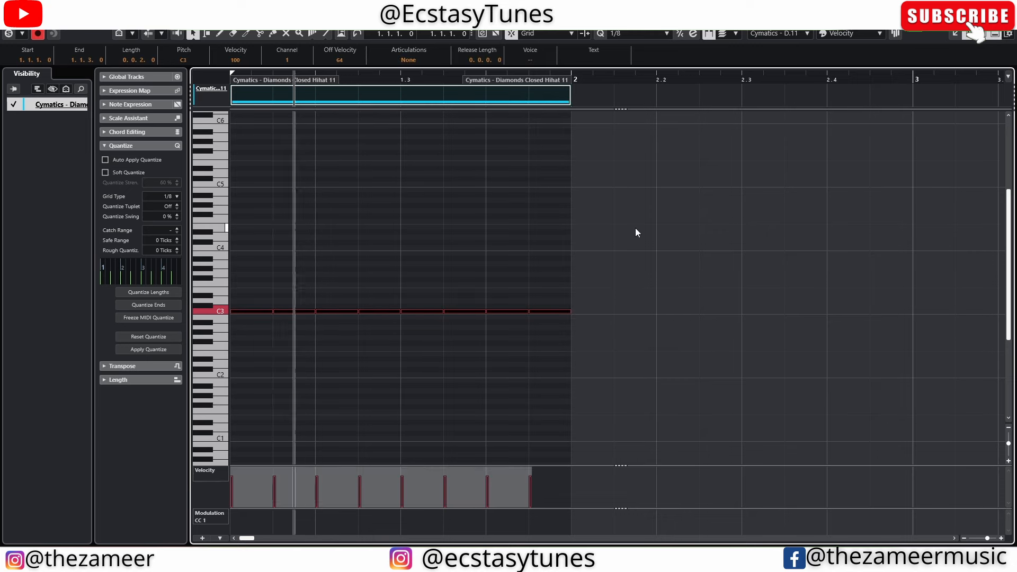
key(space)
key(g)
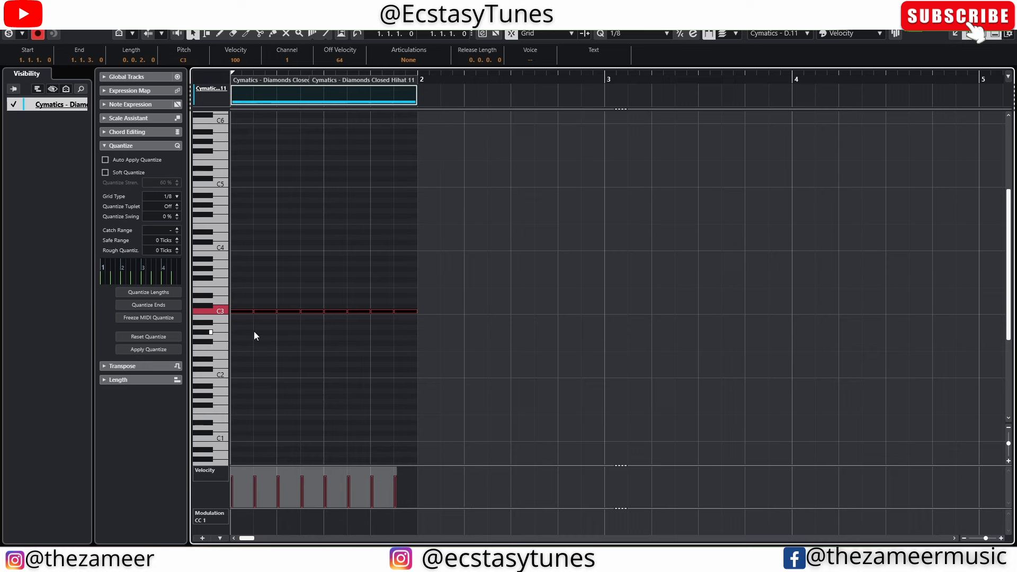
- Set the rough quantize value to 13 ticks and quantize all the Closed Hihat 11 notes with it
drag(245, 336, 462, 291)
scroll(165, 250, up, 3)
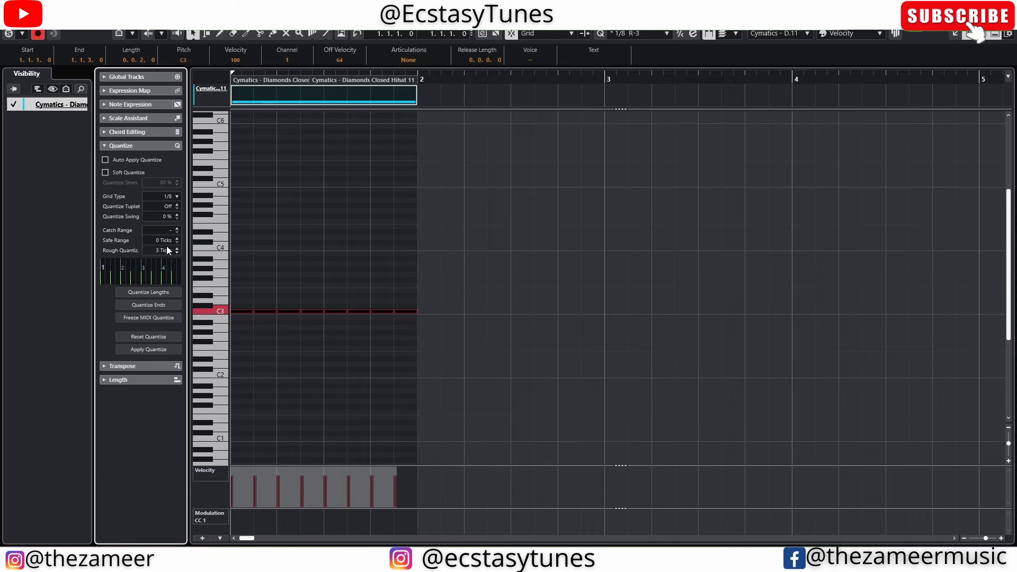
drag(169, 234, 170, 231)
click(245, 278)
drag(253, 275, 551, 355)
key(q)
- Select and play back the loosely quantized hi-hat notes, and close the note editor
click(318, 365)
drag(450, 284, 233, 357)
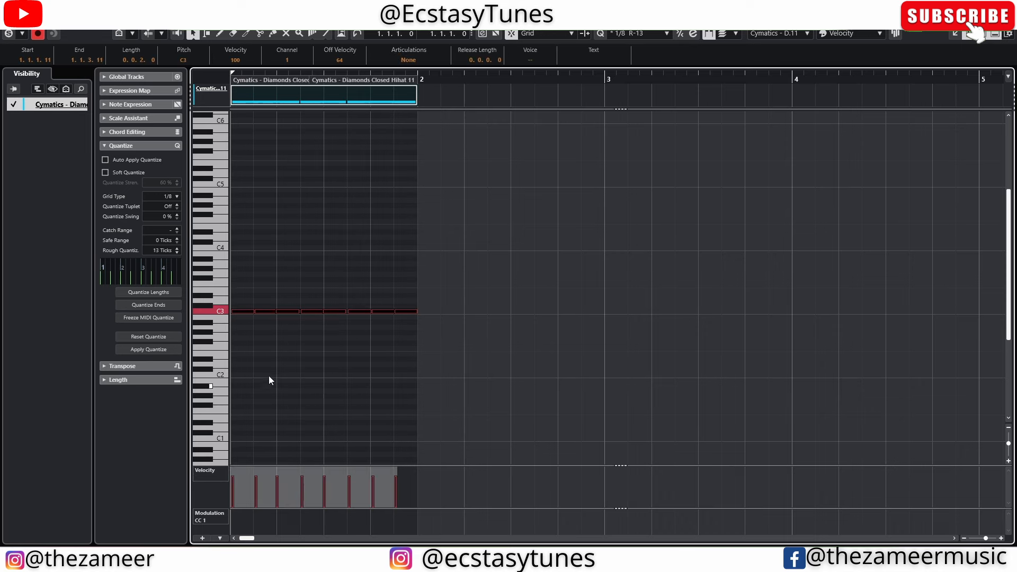
key(space)
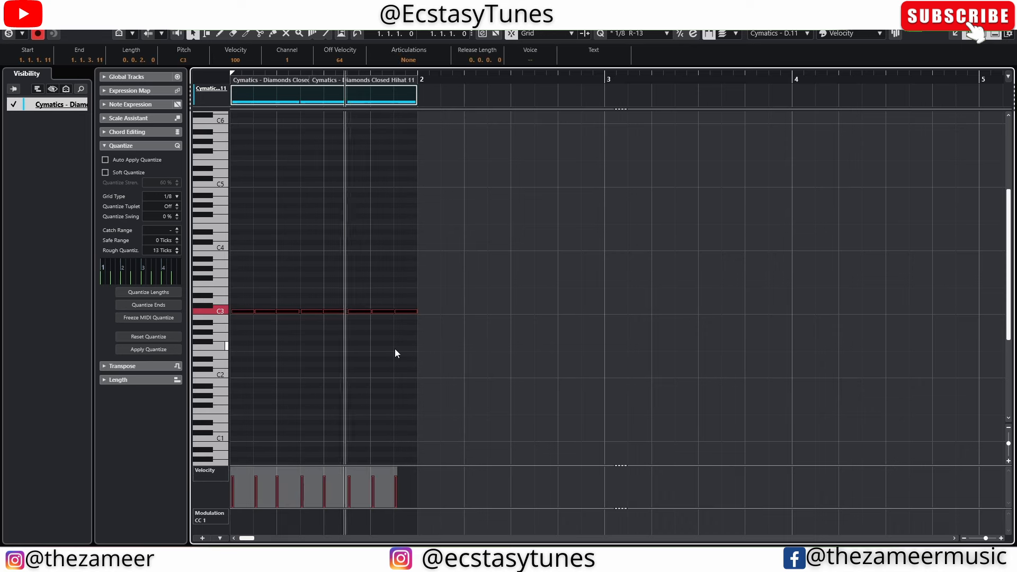
key(space)
click(354, 195)
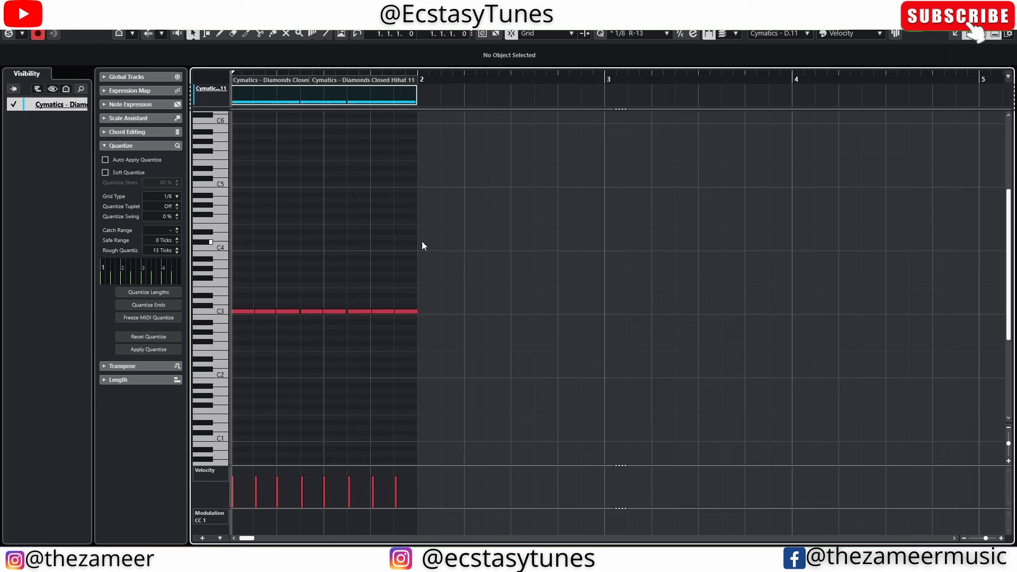
key(Escape)
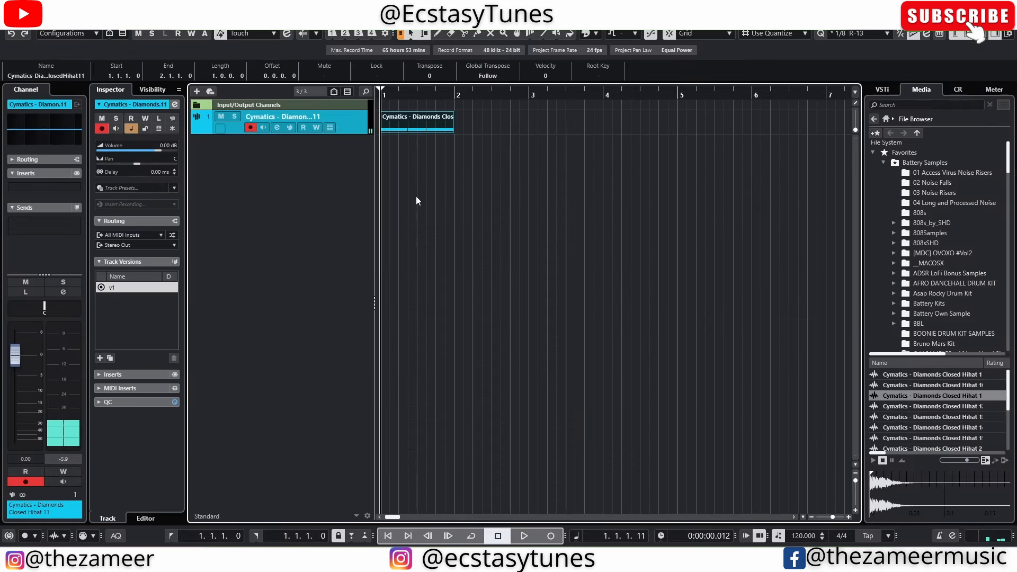
- Extract the groove of the Closed Hihat 11 part into the Quantize Panel
click(415, 120)
click(408, 127)
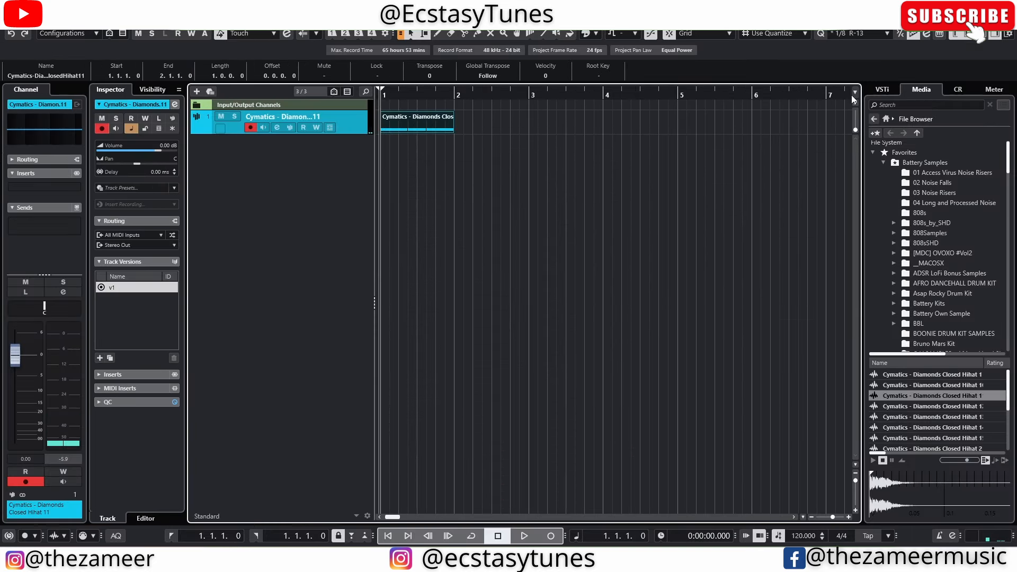
click(927, 34)
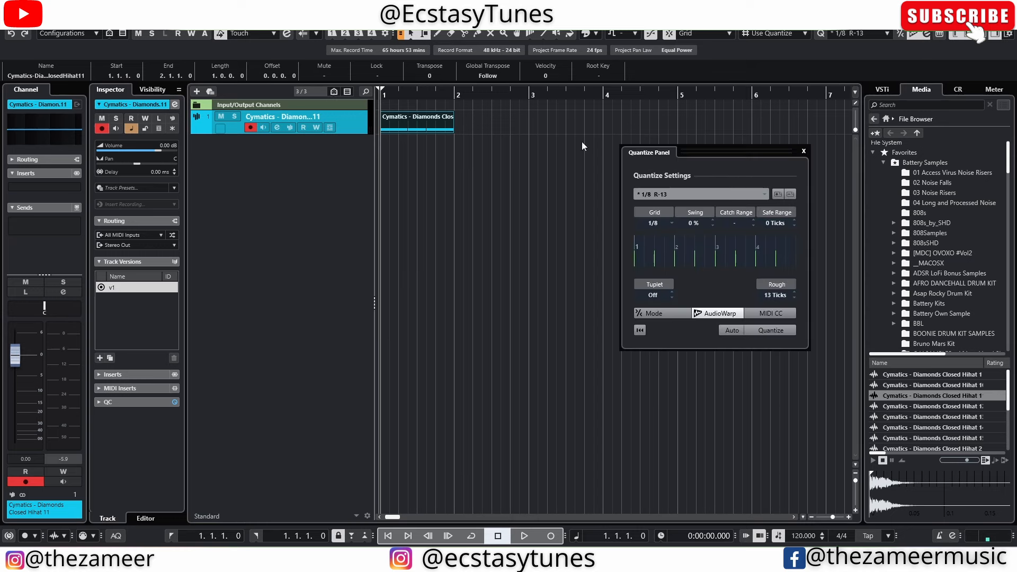
drag(422, 133, 734, 263)
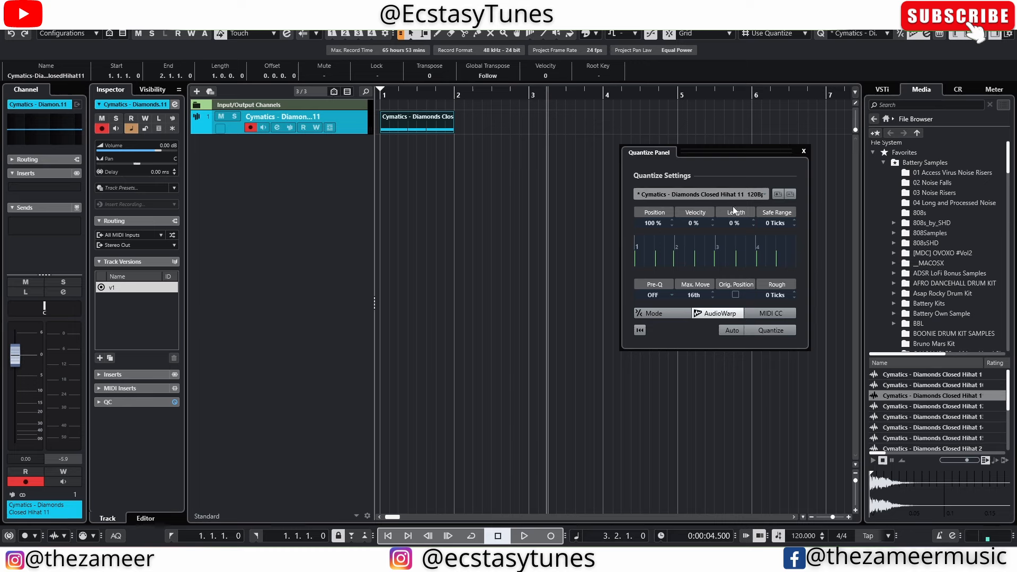
click(481, 166)
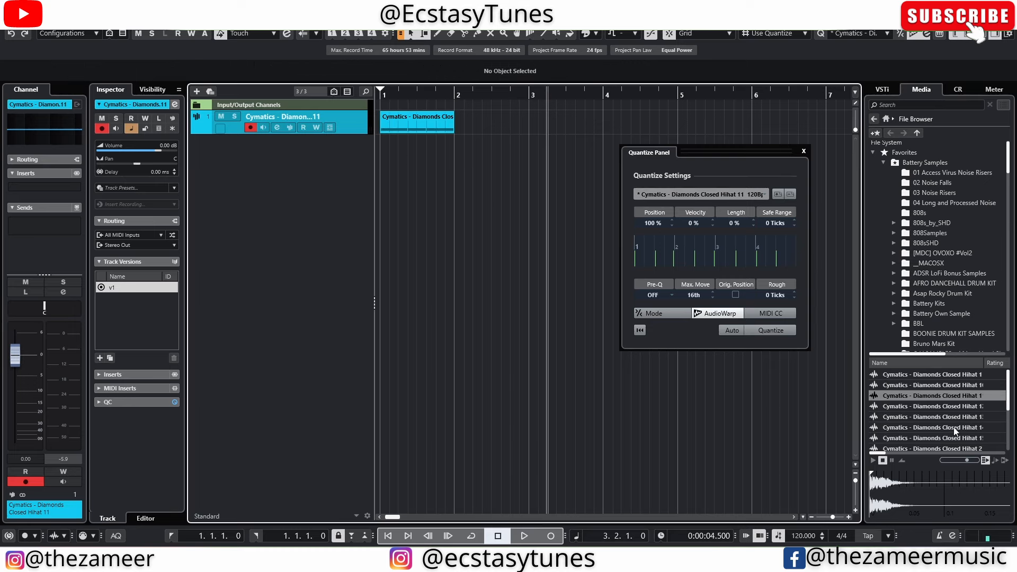
- Create a new sampler track from the Cymatics - Diamonds Closed Hihat 12 sample
click(961, 408)
right_click(966, 411)
click(906, 415)
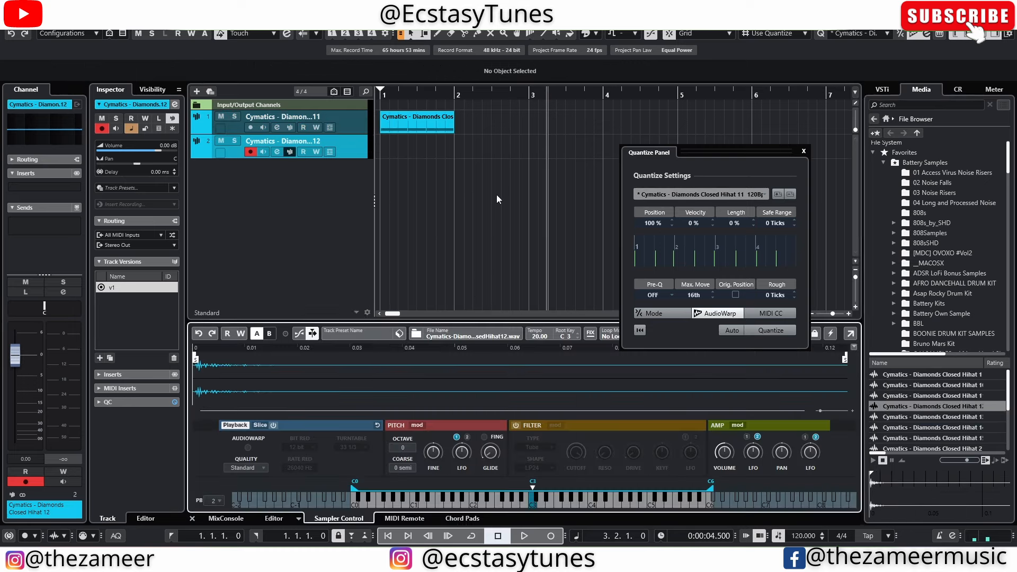
- Add a one-bar part to the Closed Hihat 12 track and fill it with eight consecutive 1/8 notes on C3
drag(382, 146, 457, 148)
double_click(426, 153)
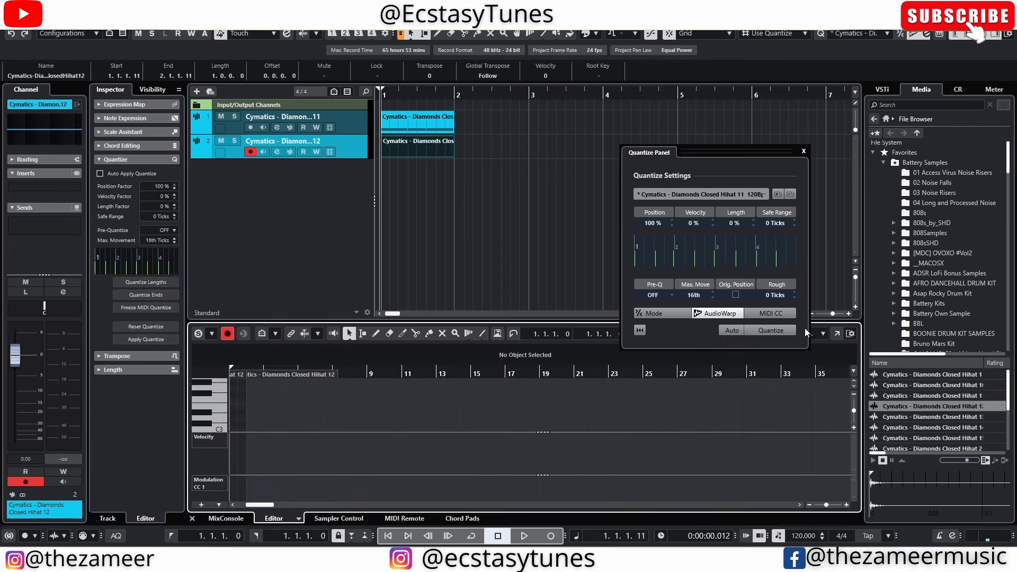
click(838, 335)
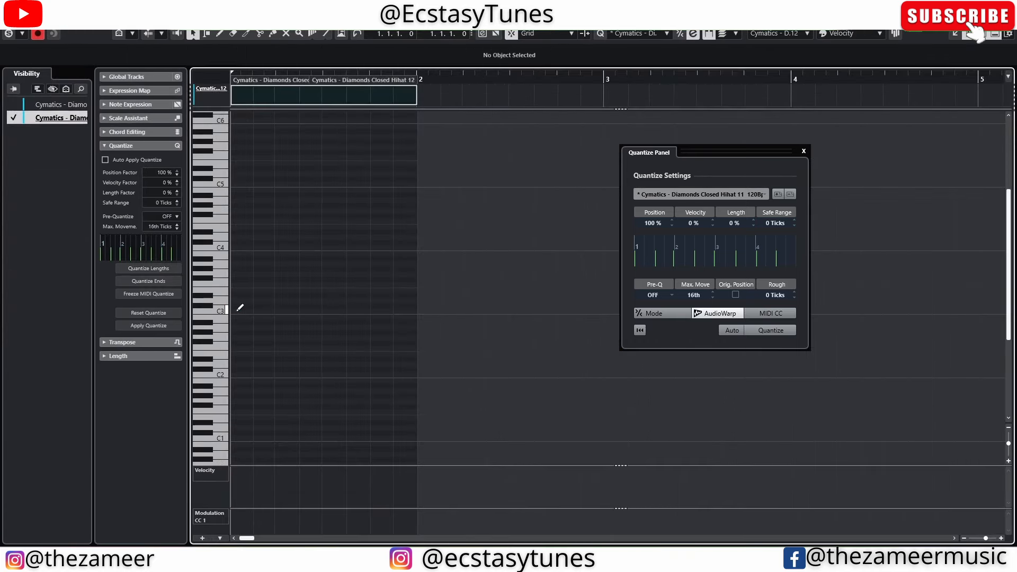
drag(233, 311, 348, 311)
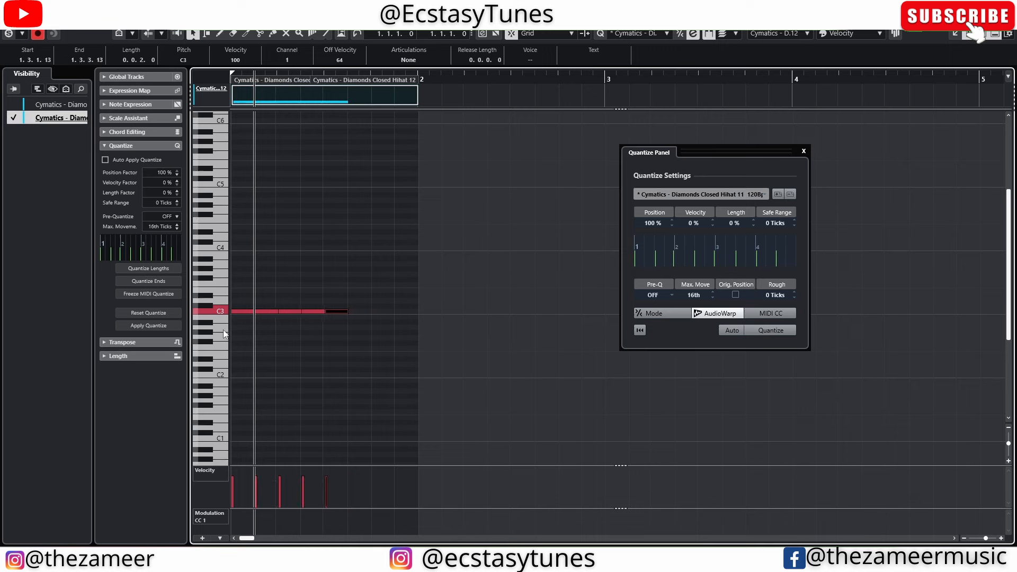
key(ctrl+d)
key(ctrl+d)
key(ctrl+d)
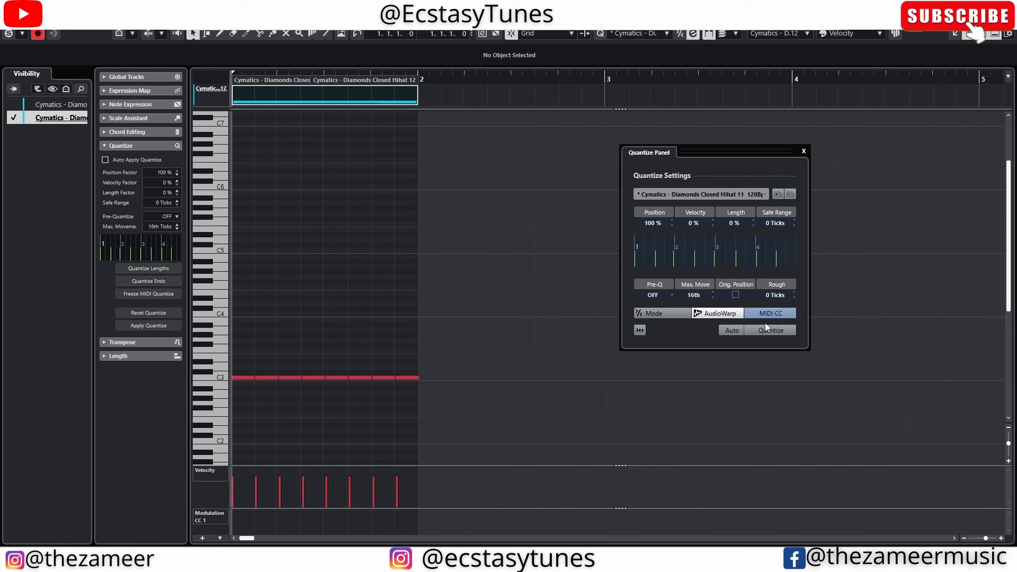
- Quantize the Closed Hihat 12 notes with the extracted Hihat 11 groove and close the note editor
click(771, 330)
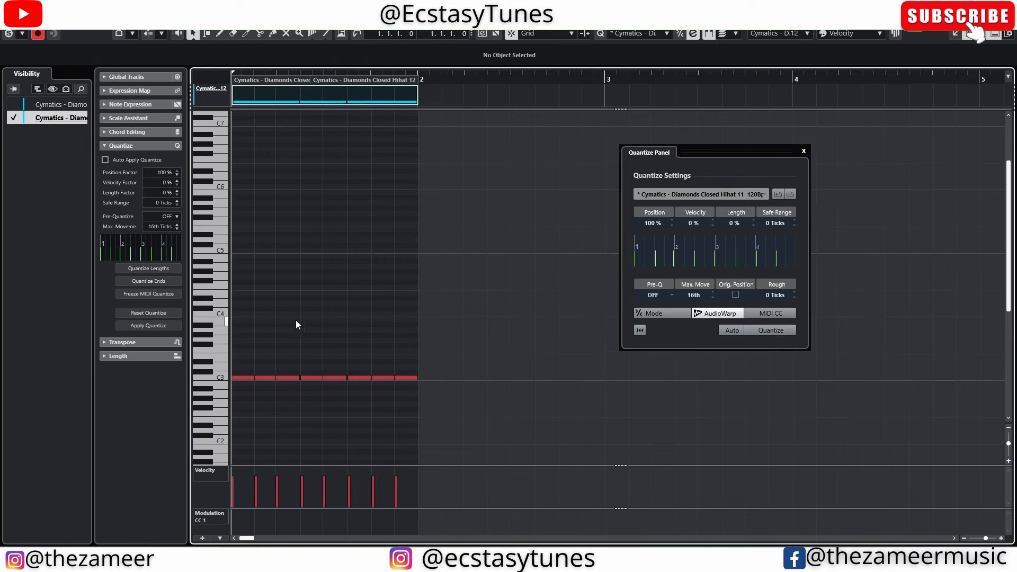
drag(535, 353, 212, 409)
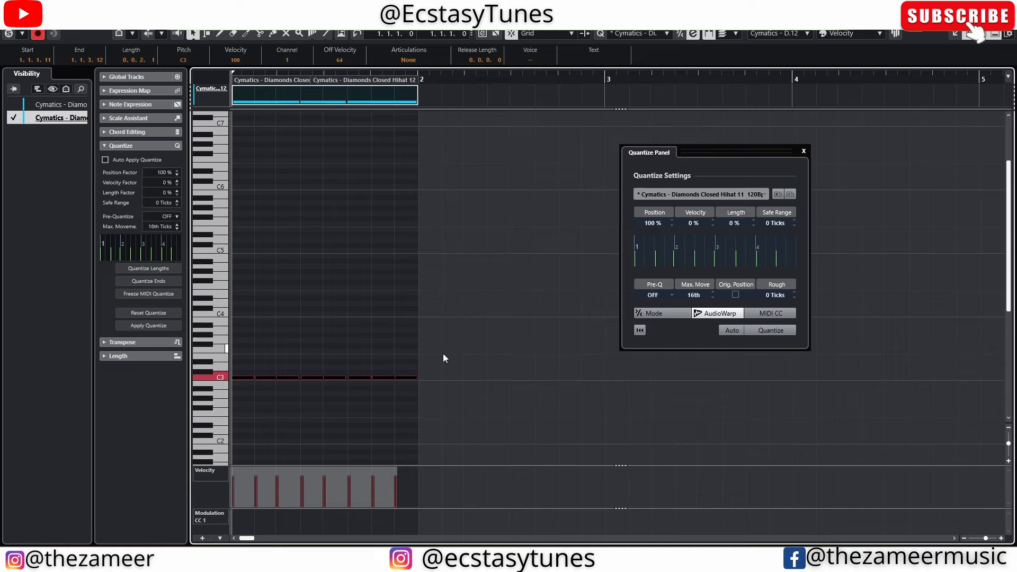
drag(444, 354, 237, 384)
key(Return)
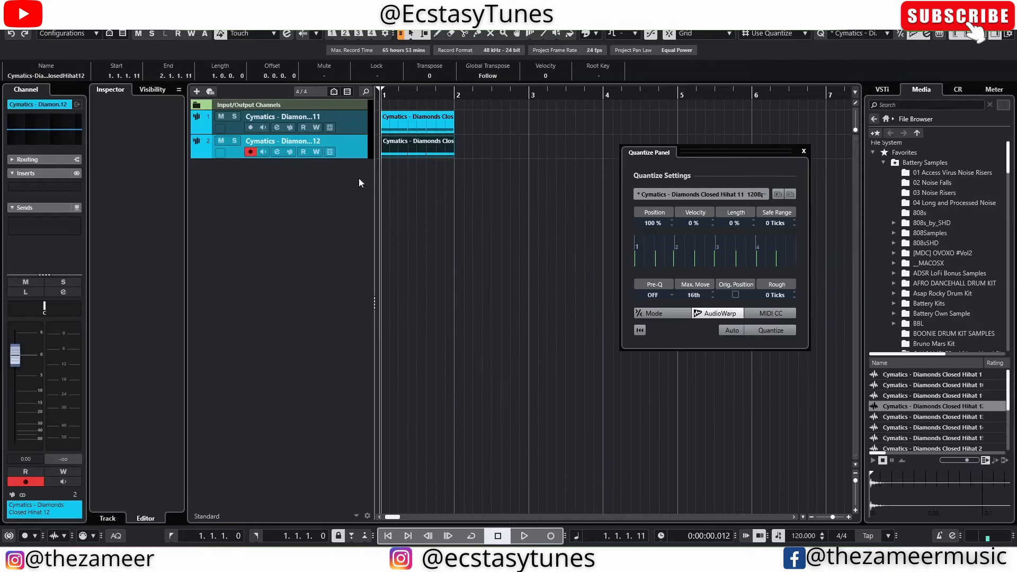
- Open the Closed Hihat 11 part in the note editor, vary the velocities of its notes, and close the editor
click(411, 123)
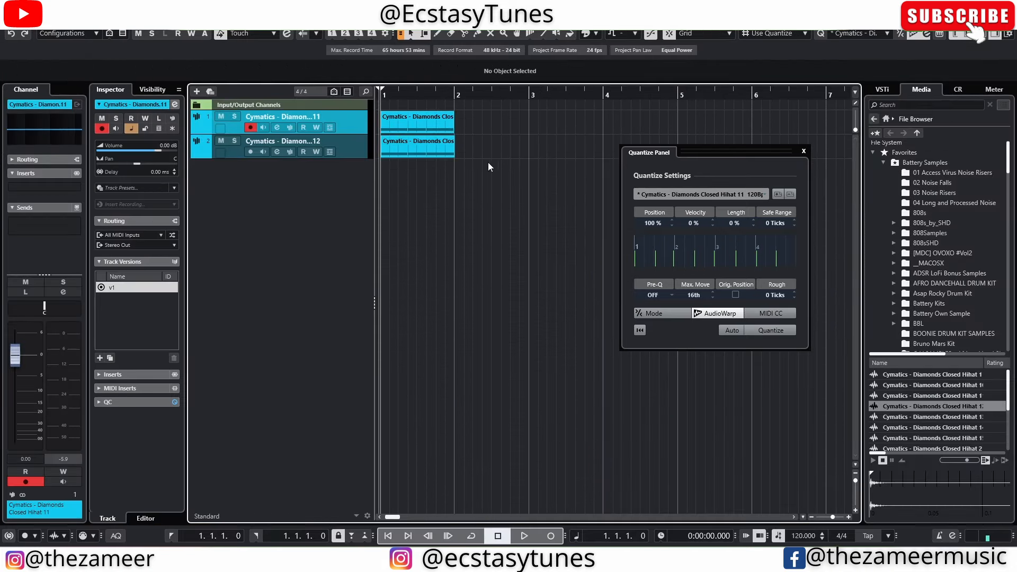
double_click(439, 130)
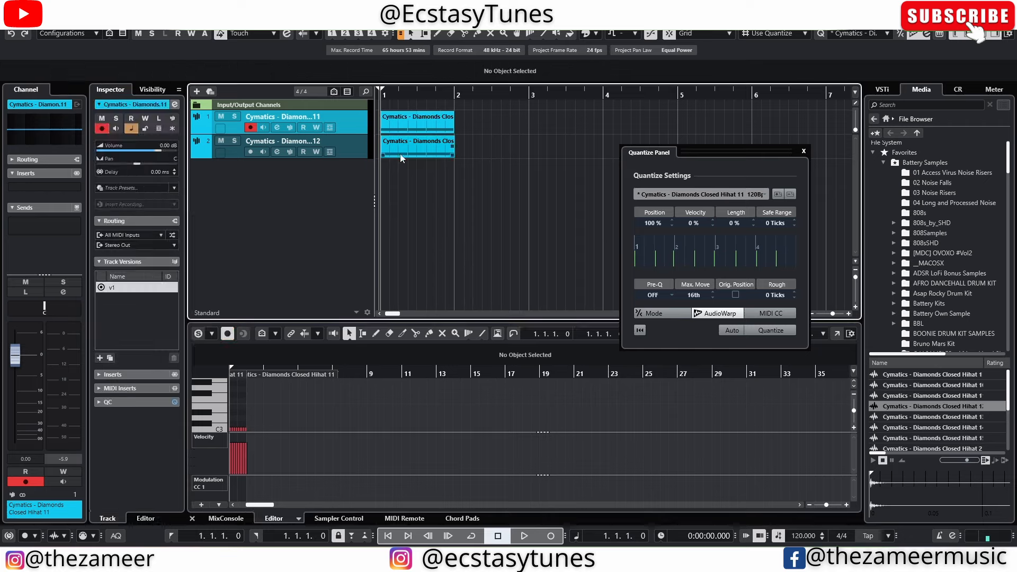
click(837, 333)
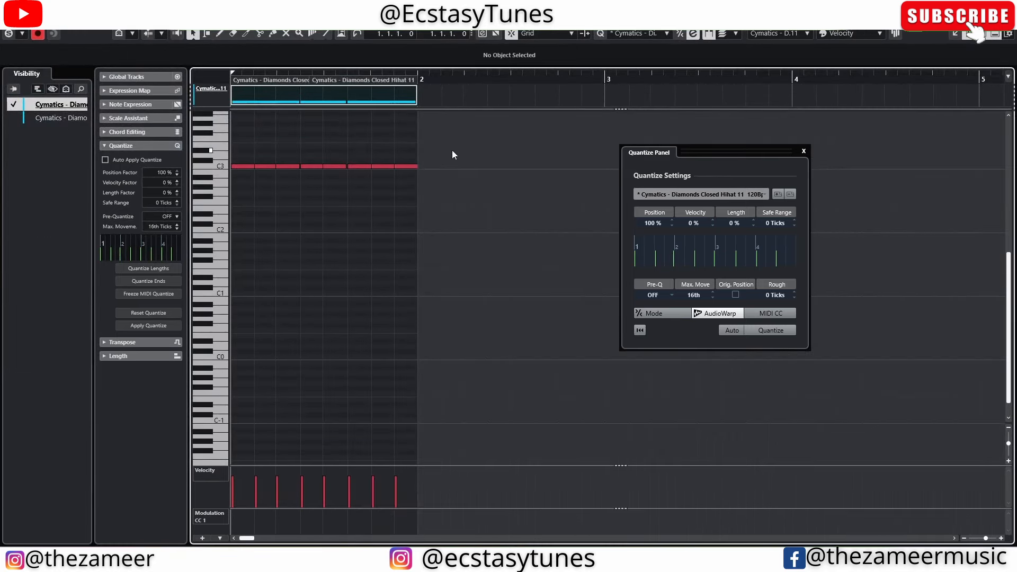
drag(454, 152, 215, 226)
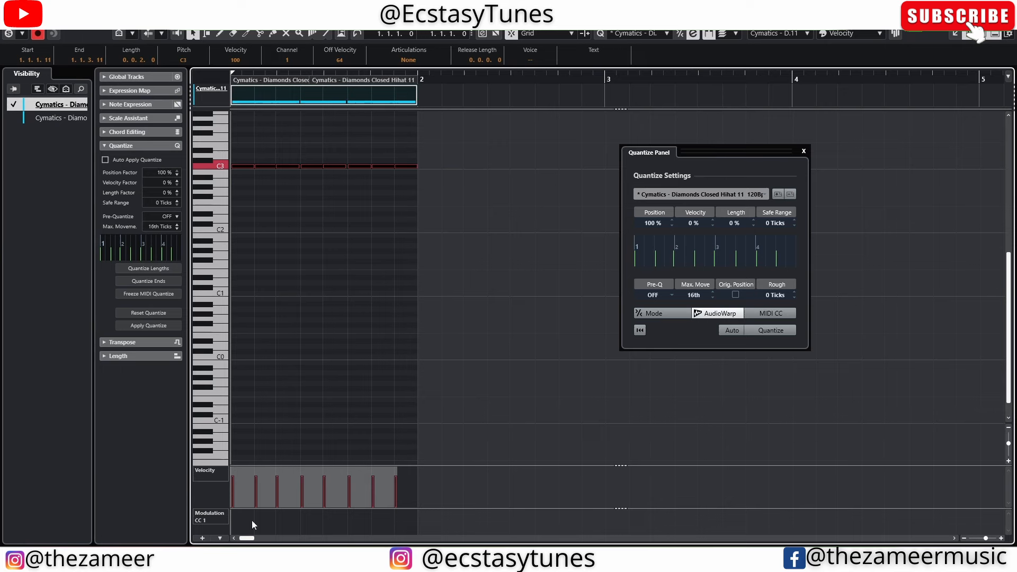
mouse_move(261, 480)
mouse_down()
mouse_move(412, 491)
mouse_move(235, 485)
mouse_up()
drag(459, 145, 150, 249)
key(Return)
key(Return)
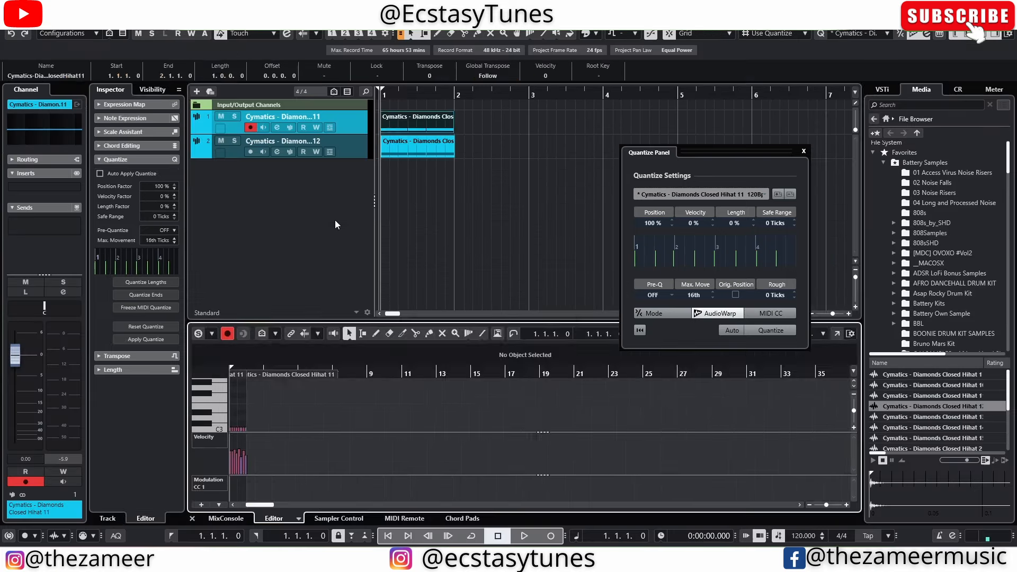
- Extract the groove of the velocity-varied Closed Hihat 11 part into the Quantize Panel again
click(412, 196)
click(427, 121)
click(431, 125)
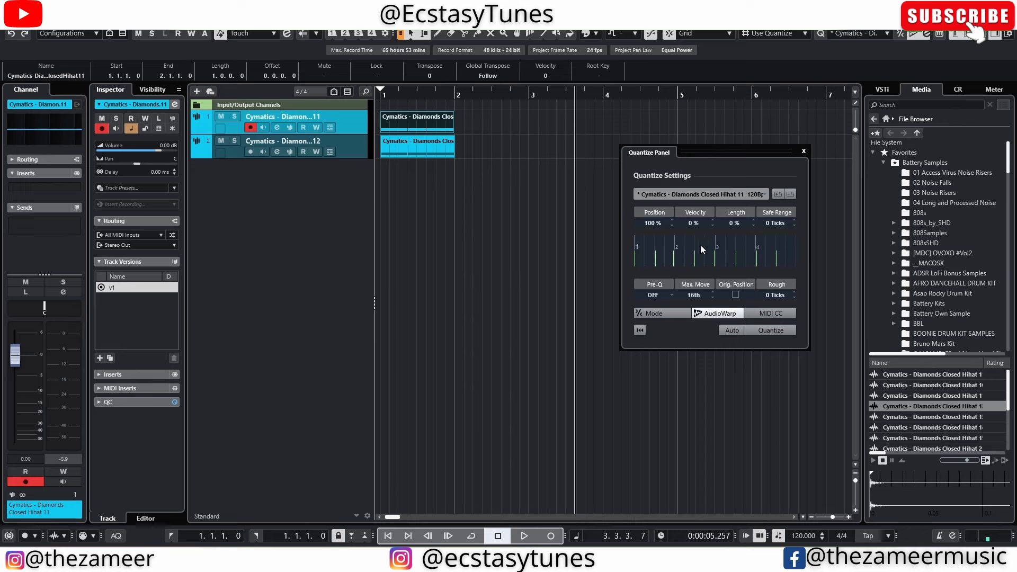
- Set the groove's velocity factor to 69 % and quantize all notes of the Closed Hihat 12 part with it
key(Down)
double_click(426, 156)
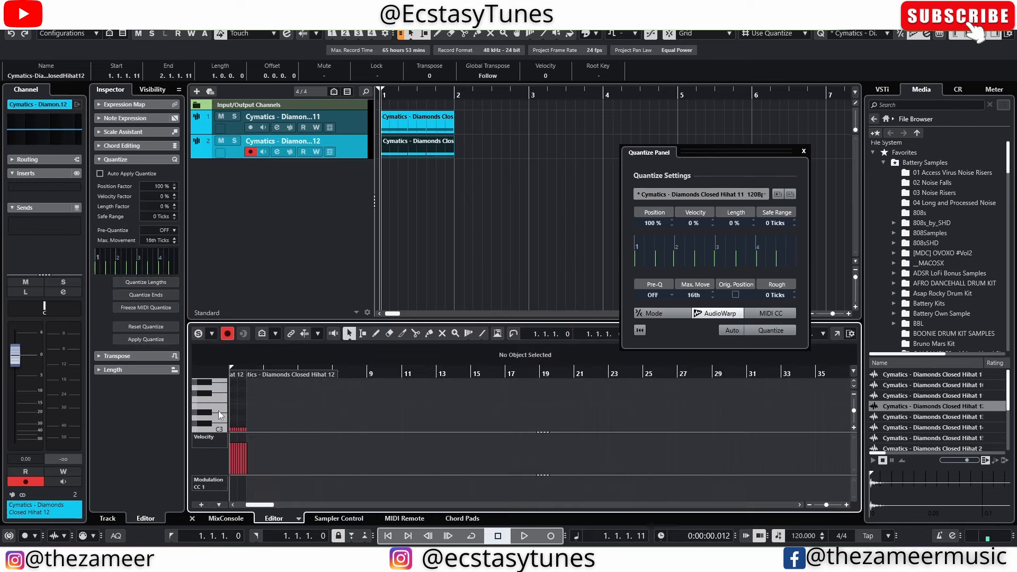
scroll(230, 424, up, 8)
drag(320, 406, 340, 441)
scroll(704, 219, up, 6)
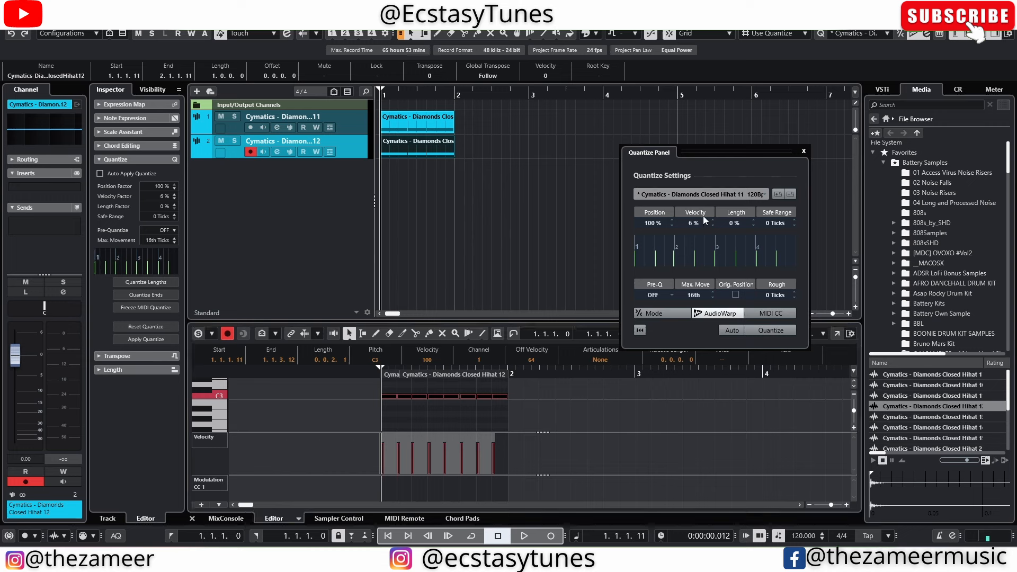
drag(710, 168, 713, 138)
click(789, 329)
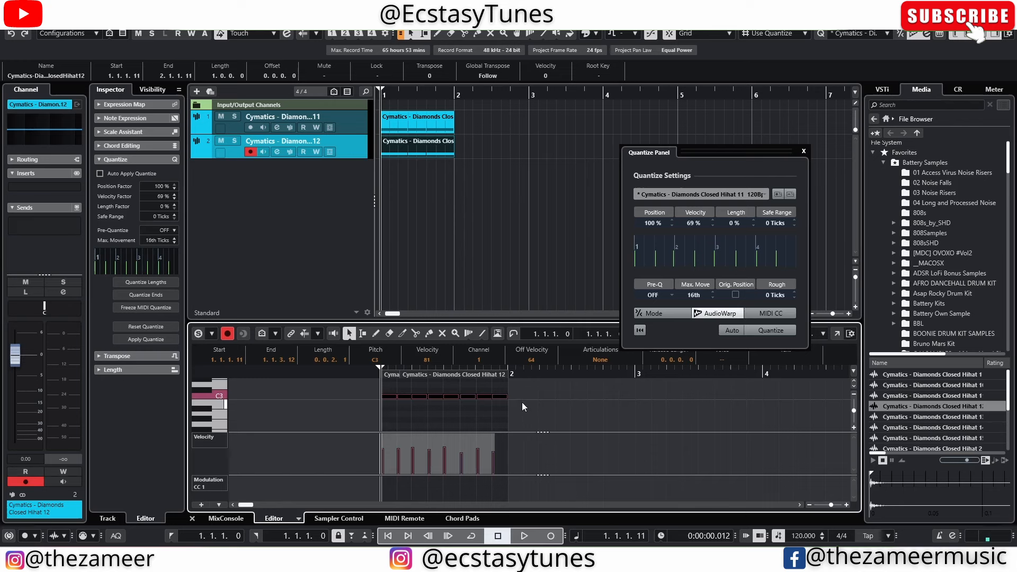
drag(512, 389, 378, 407)
- Save the extracted Closed Hihat 11 groove as a quantize preset
click(804, 152)
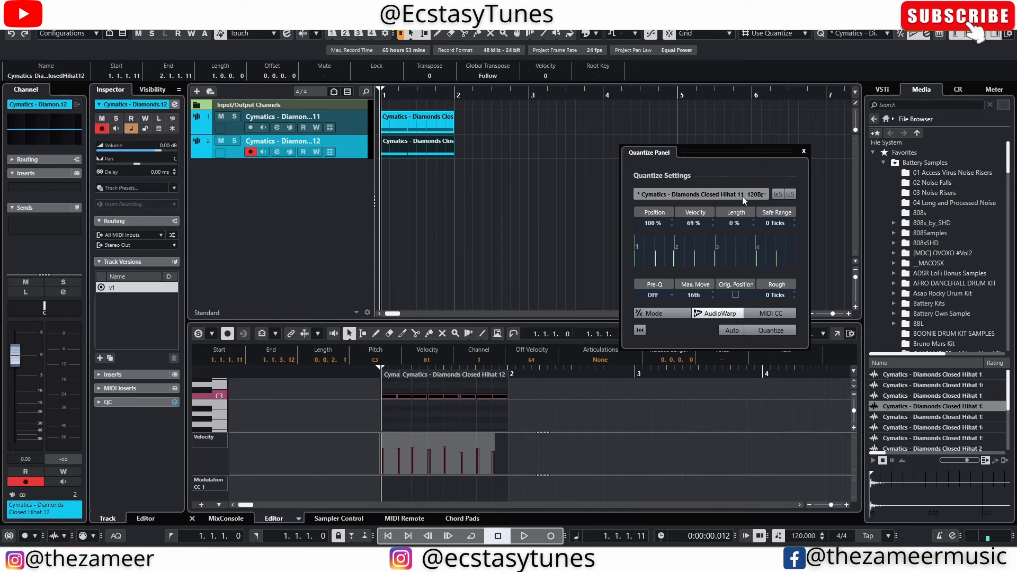
click(744, 194)
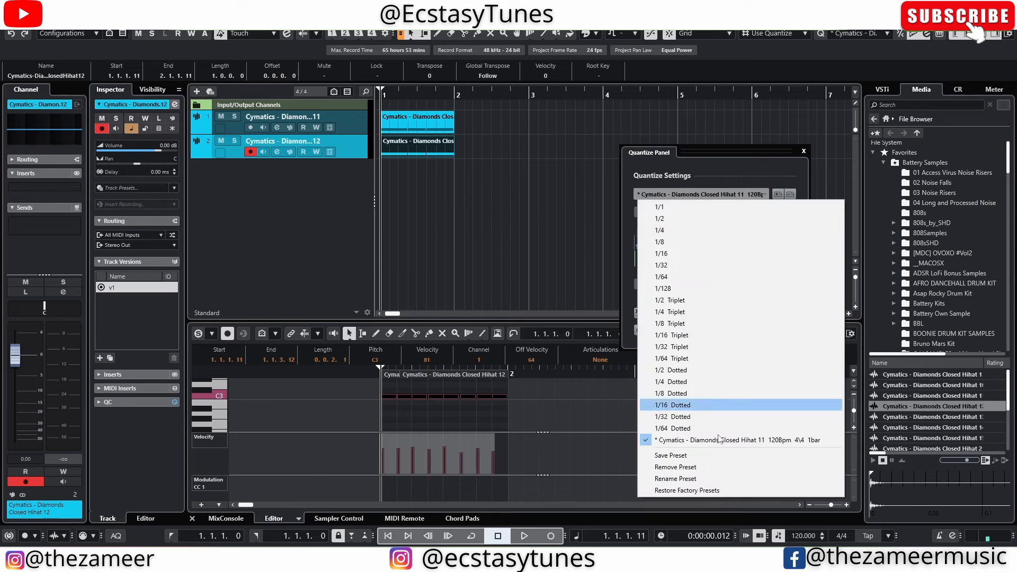
click(671, 456)
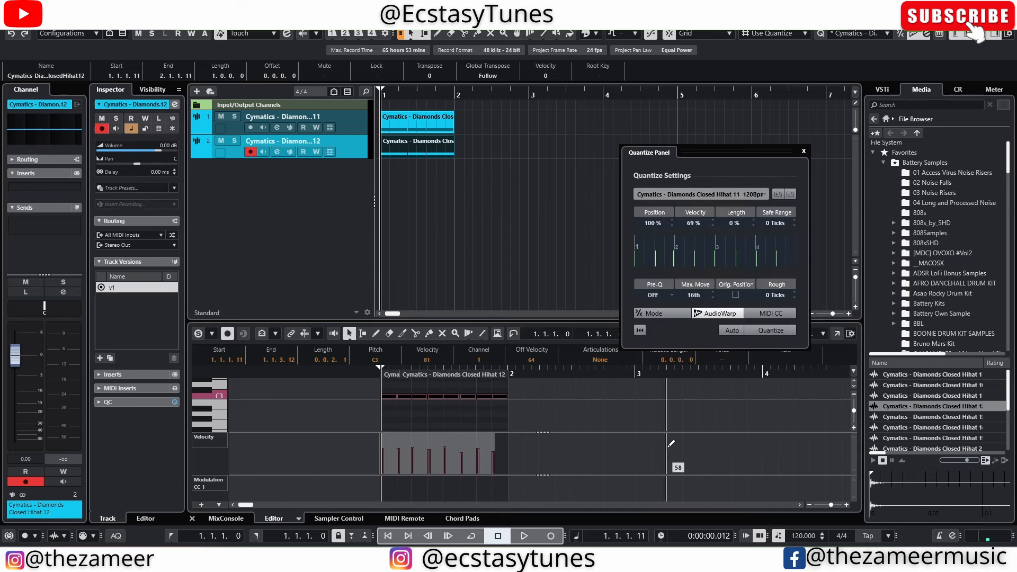
- Rename the saved groove preset to "Humanize 8th" and close the Quantize Panel
click(766, 194)
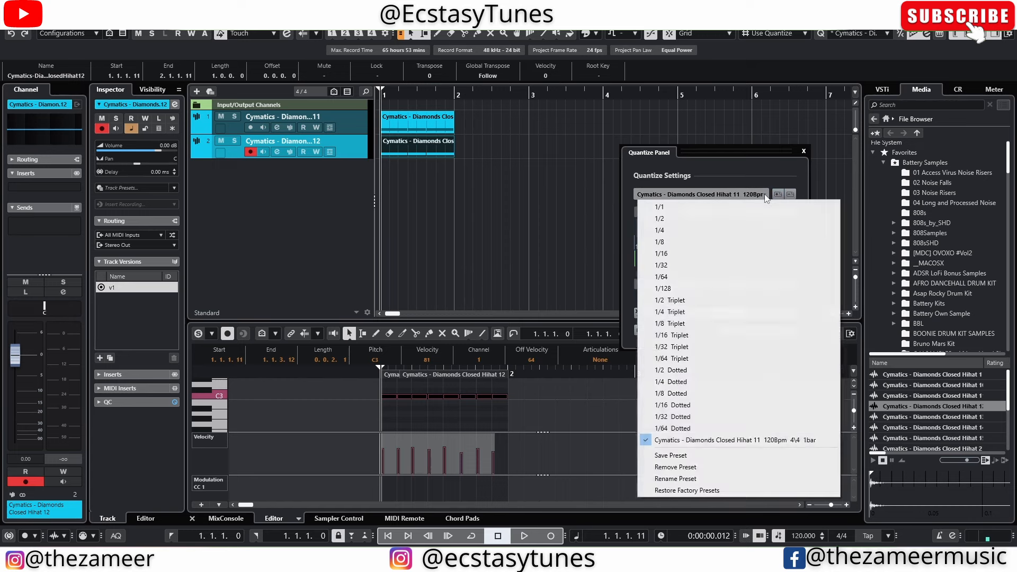
click(691, 484)
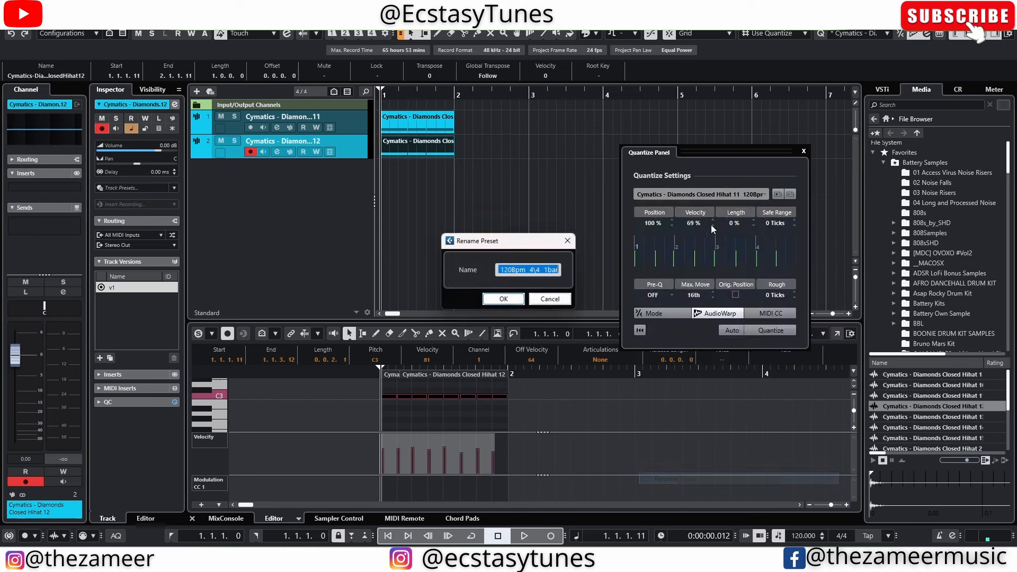
text(Human)
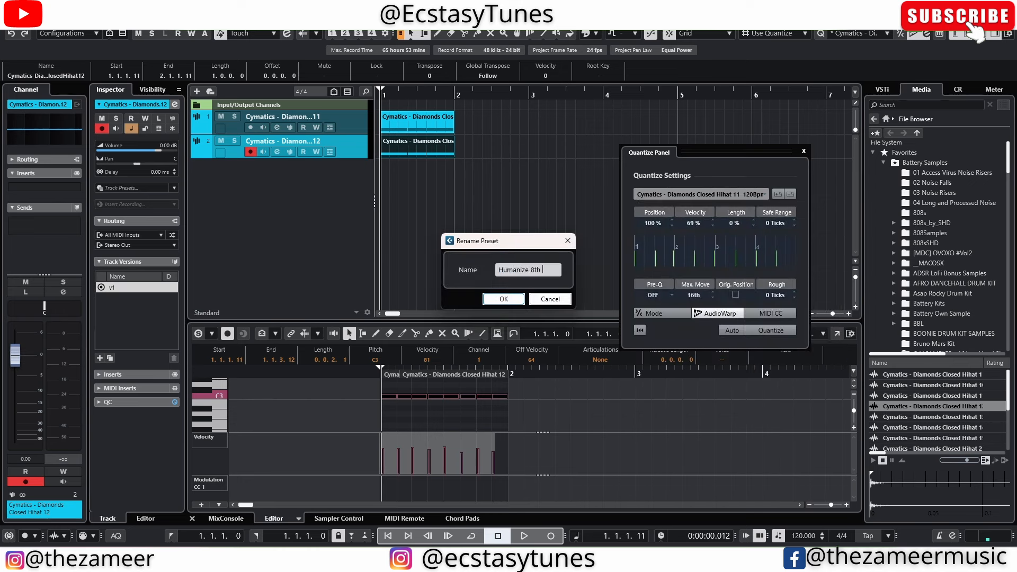
text(ize 8th)
click(511, 301)
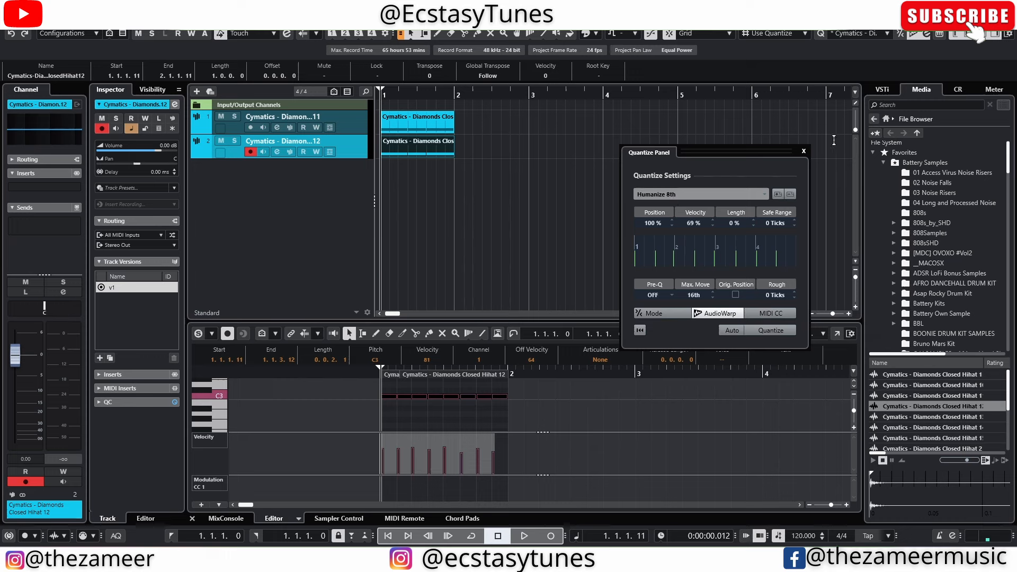
click(803, 151)
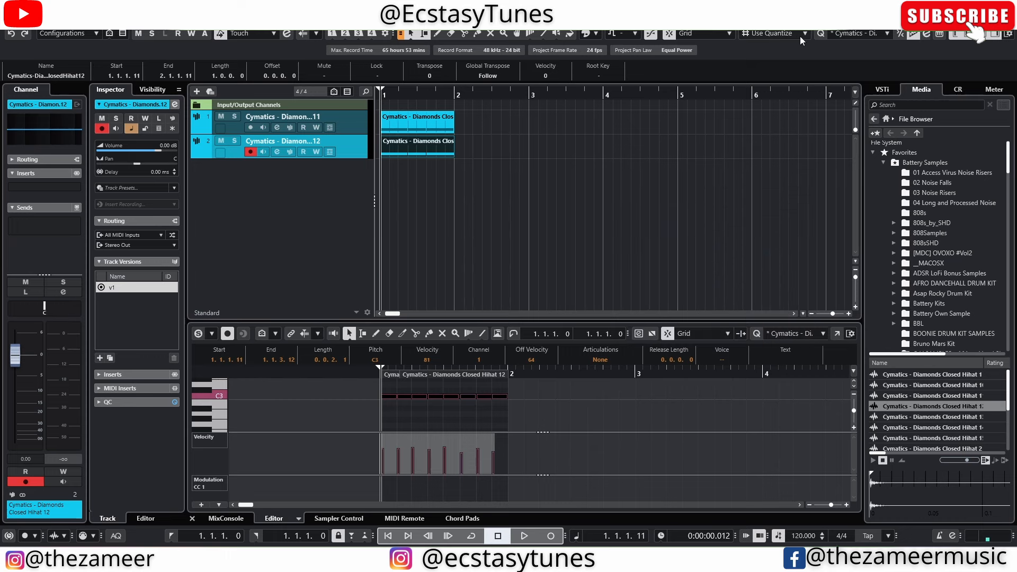
- Look up the Humanize 8th preset in the project's quantize preset list
click(874, 36)
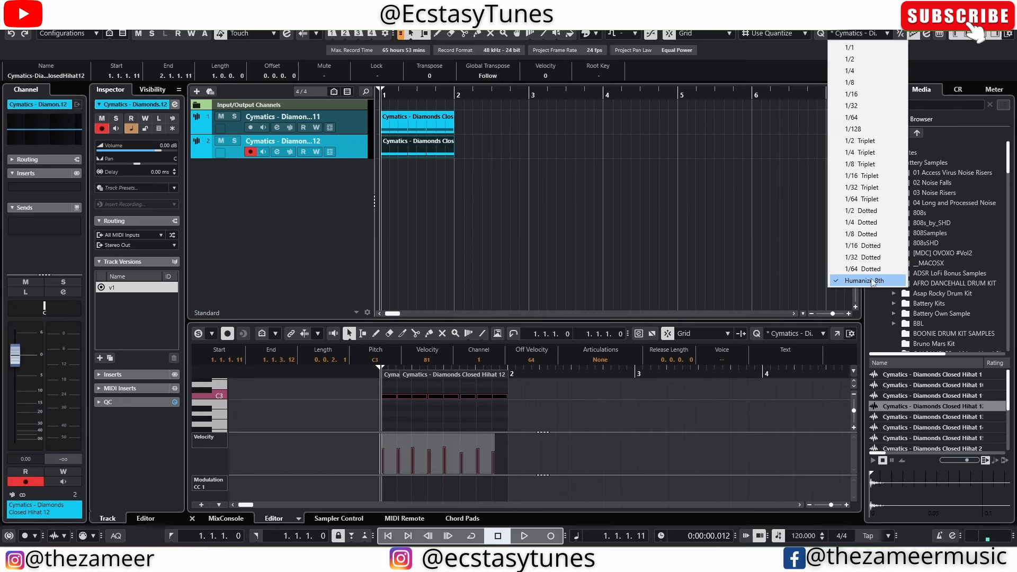
click(520, 254)
click(619, 182)
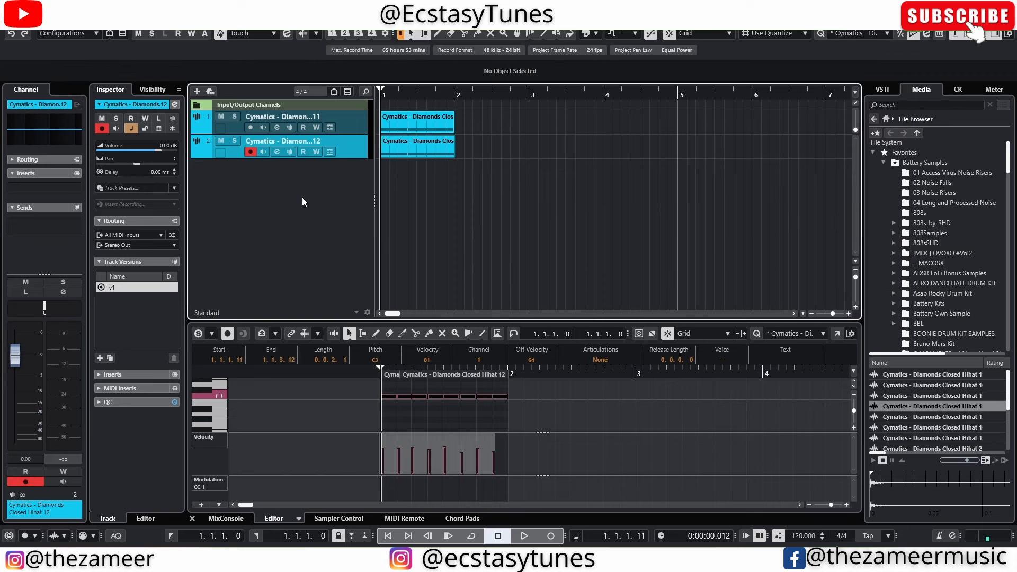
click(445, 154)
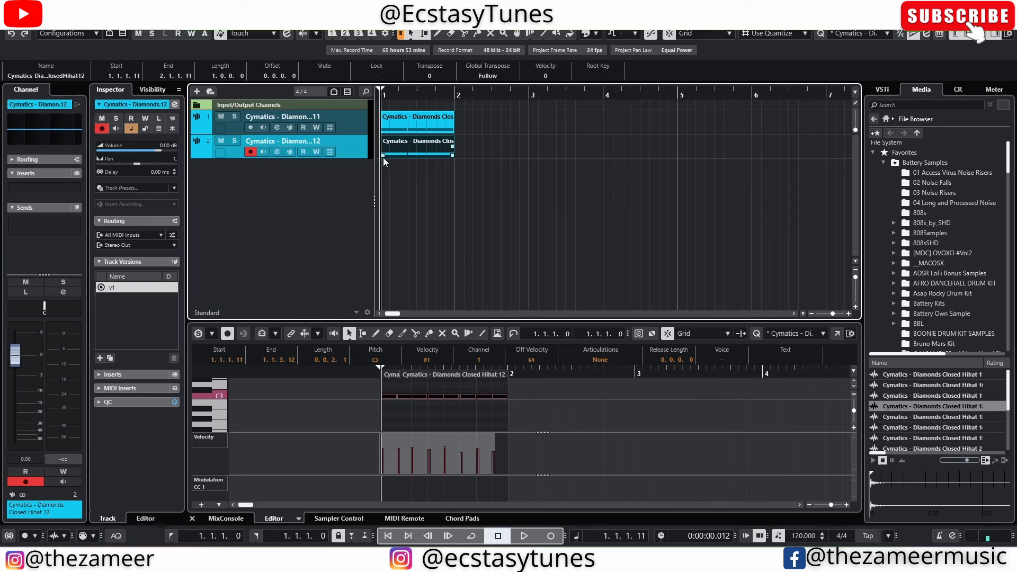
click(503, 158)
- Create a sampler track from the Closed Hihat 13 sample, then draw a part in bar 1 and open it in the note editor
click(948, 417)
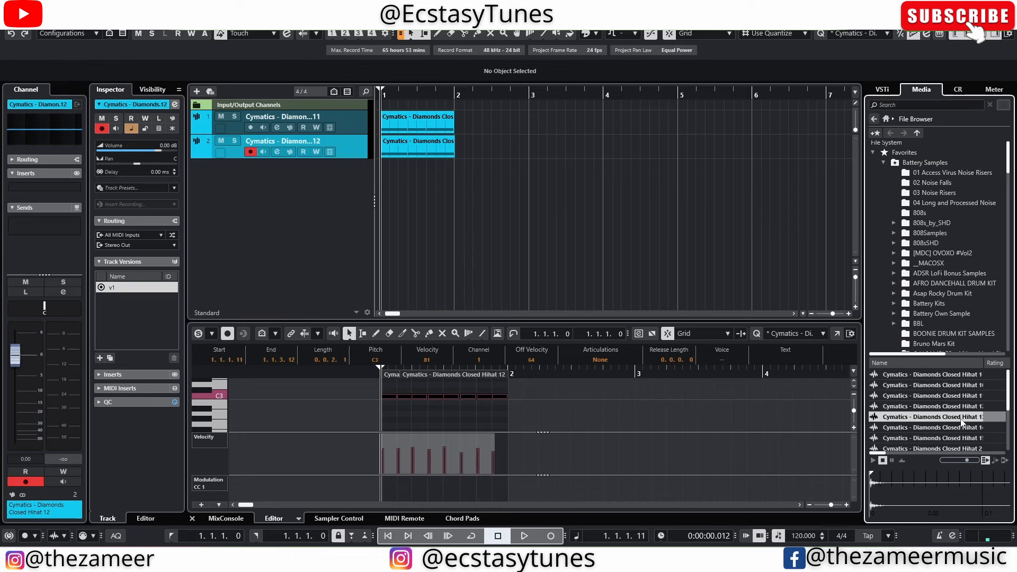
right_click(922, 418)
click(924, 424)
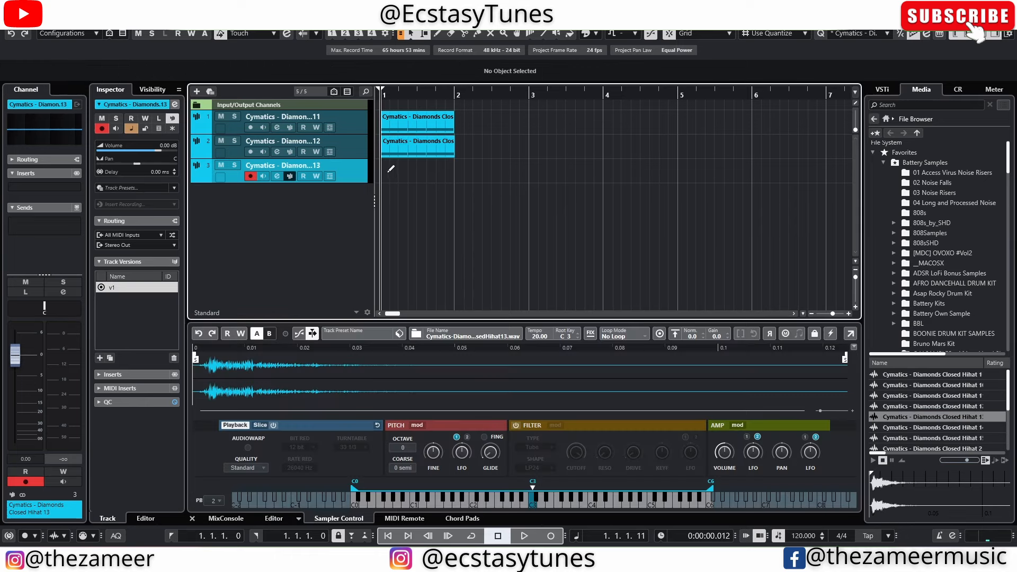
drag(384, 172, 444, 177)
double_click(413, 174)
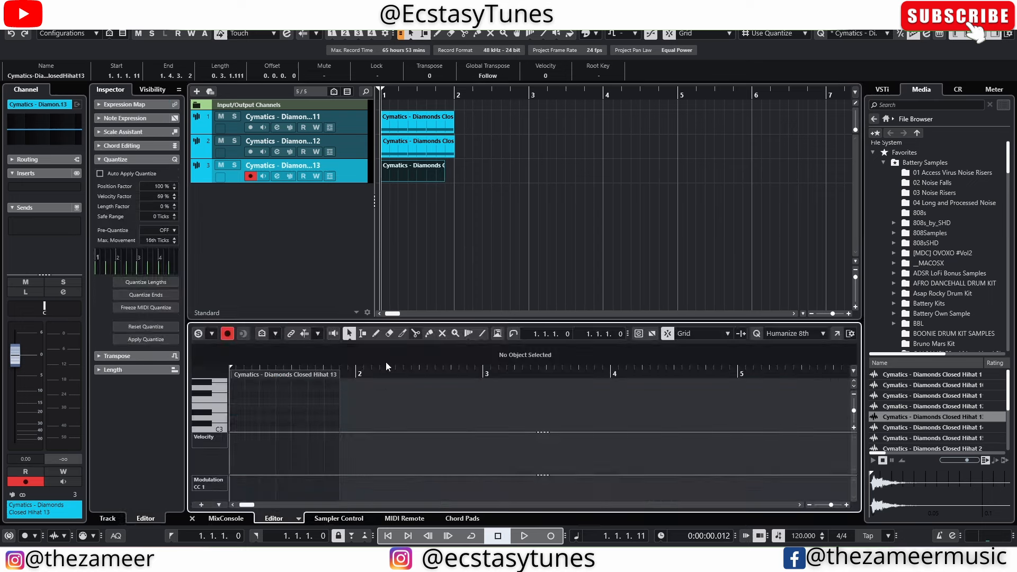
- Draw a row of eighth notes on C3 across the Closed Hihat 13 part with the Line tool
scroll(239, 419, down, 1)
right_click(238, 418)
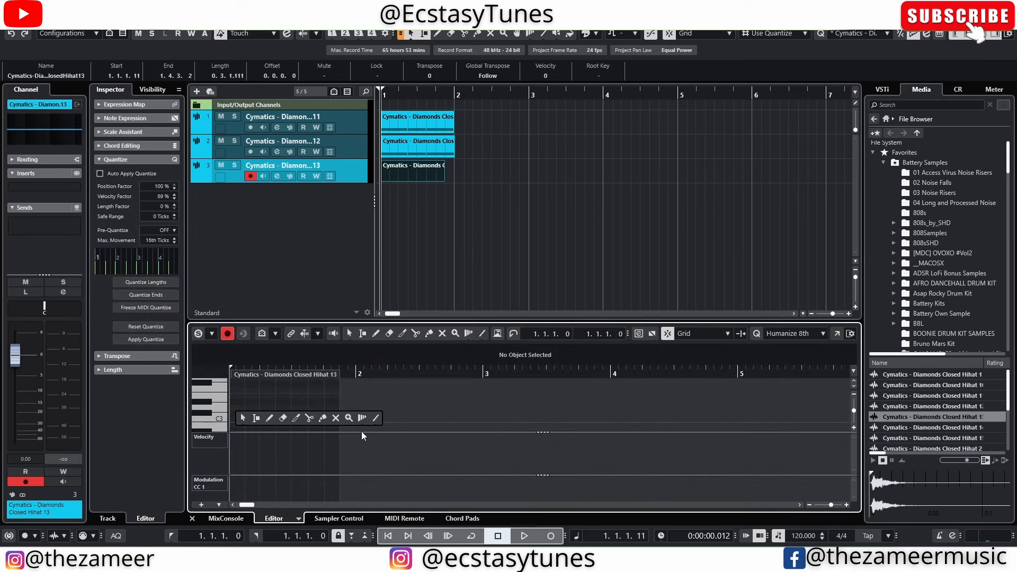
click(372, 418)
drag(230, 418, 342, 420)
click(349, 334)
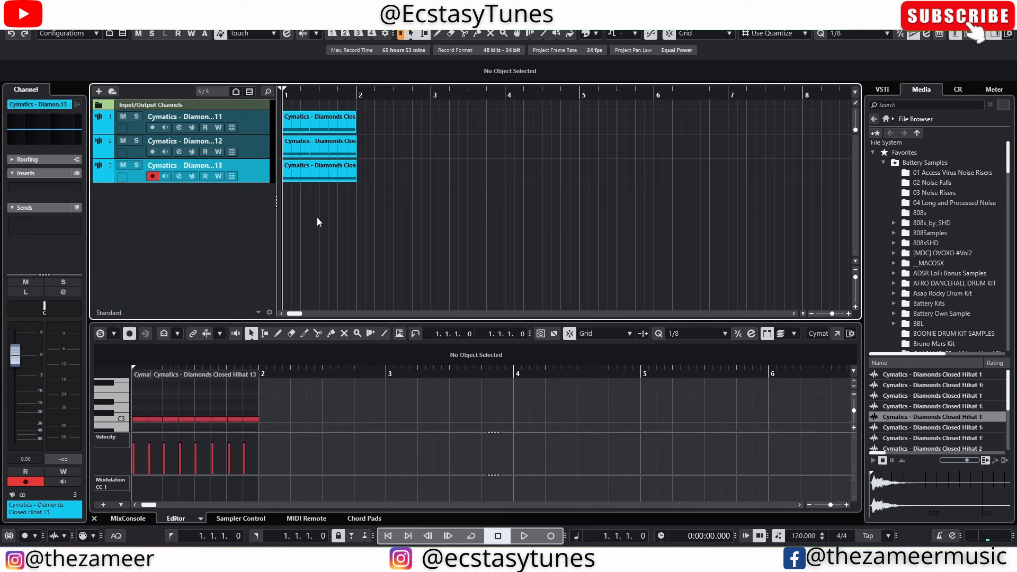
- Select all notes of the Closed Hihat 13 part in the note editor and open the Quantize Panel
double_click(316, 179)
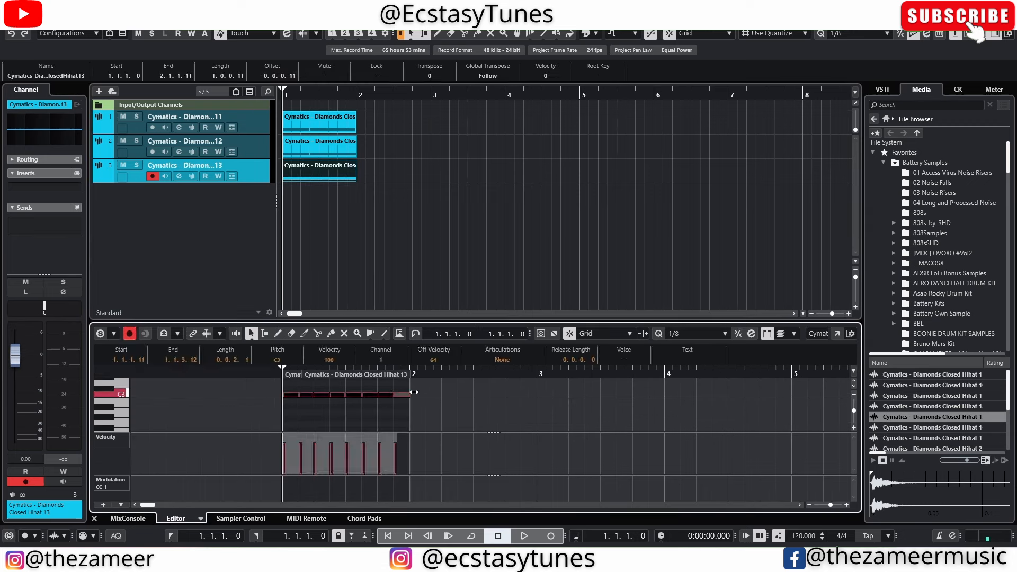
drag(424, 391, 244, 407)
click(724, 334)
click(701, 401)
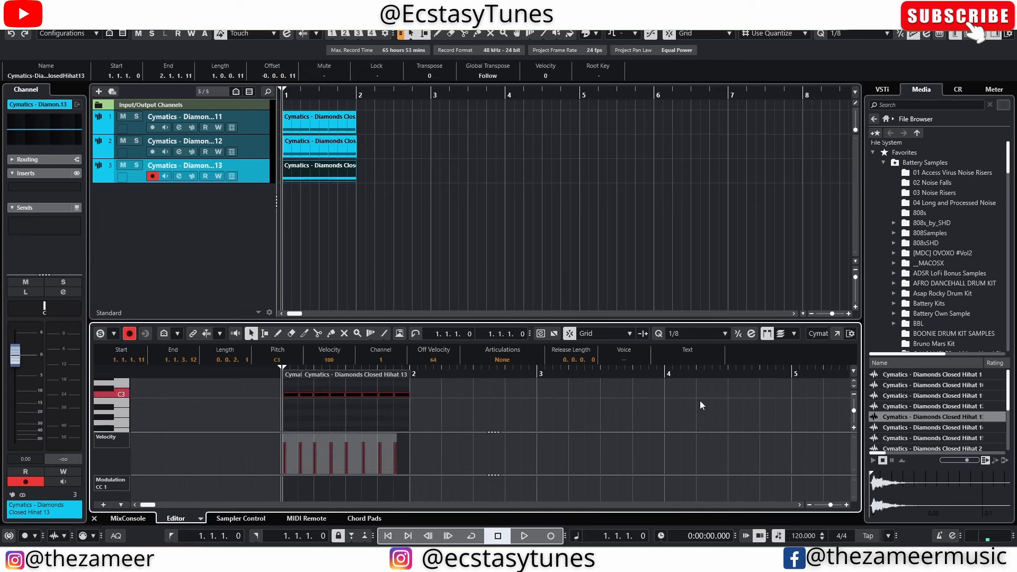
click(766, 334)
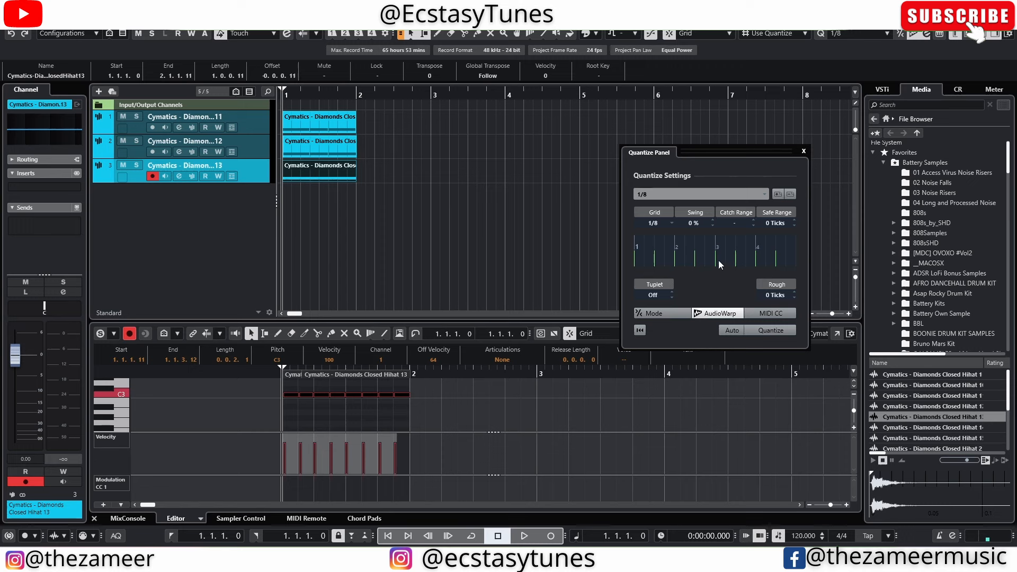
- Set the swing of the 1/8 grid to 26 % and quantize the selected Closed Hihat 13 notes
drag(699, 222, 702, 213)
drag(701, 224, 703, 279)
drag(711, 224, 702, 208)
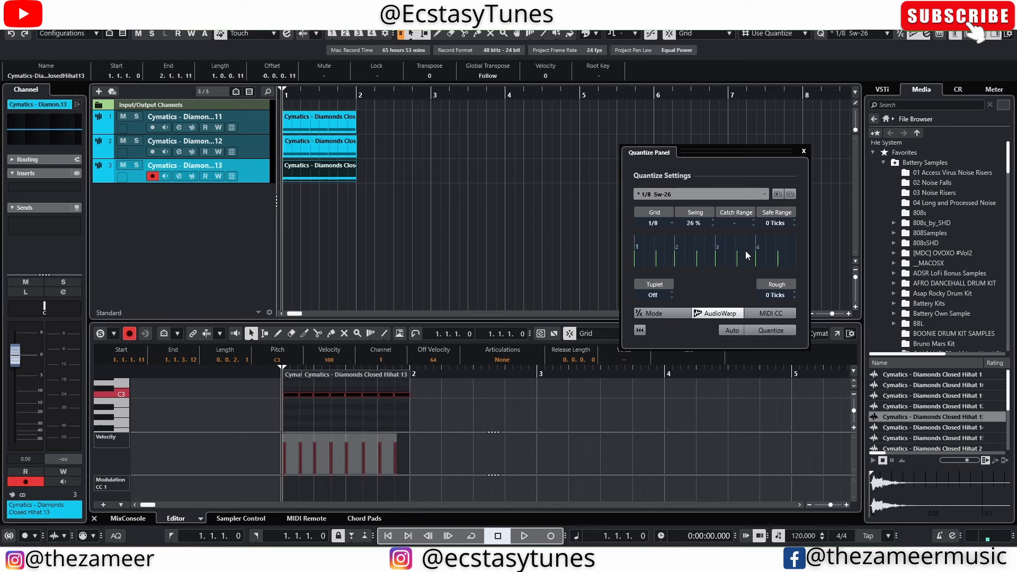
click(771, 334)
scroll(396, 414, up, 1)
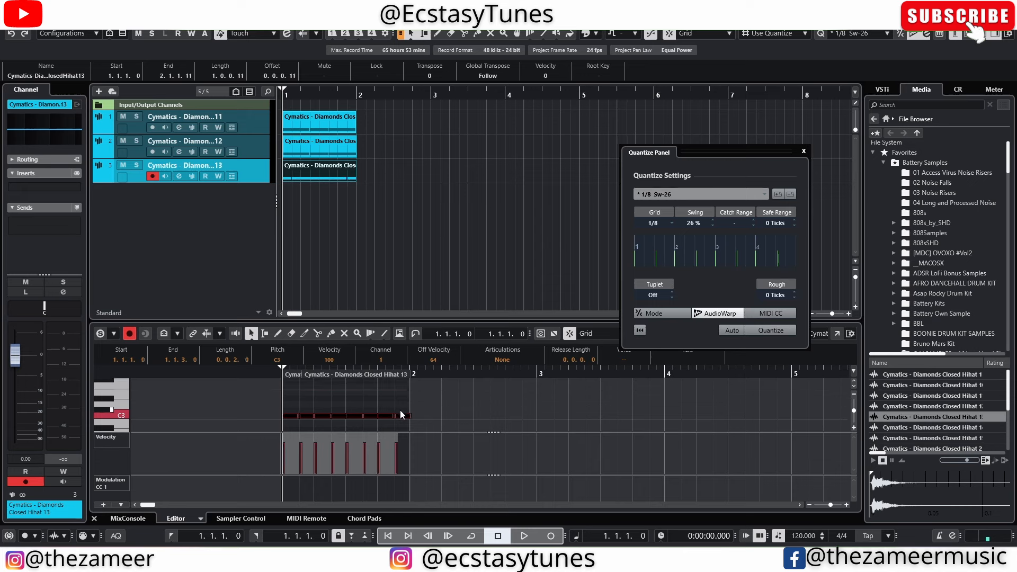
- Solo the Closed Hihat 13 track, play the swung pattern briefly, and deselect its notes
click(137, 165)
key(space)
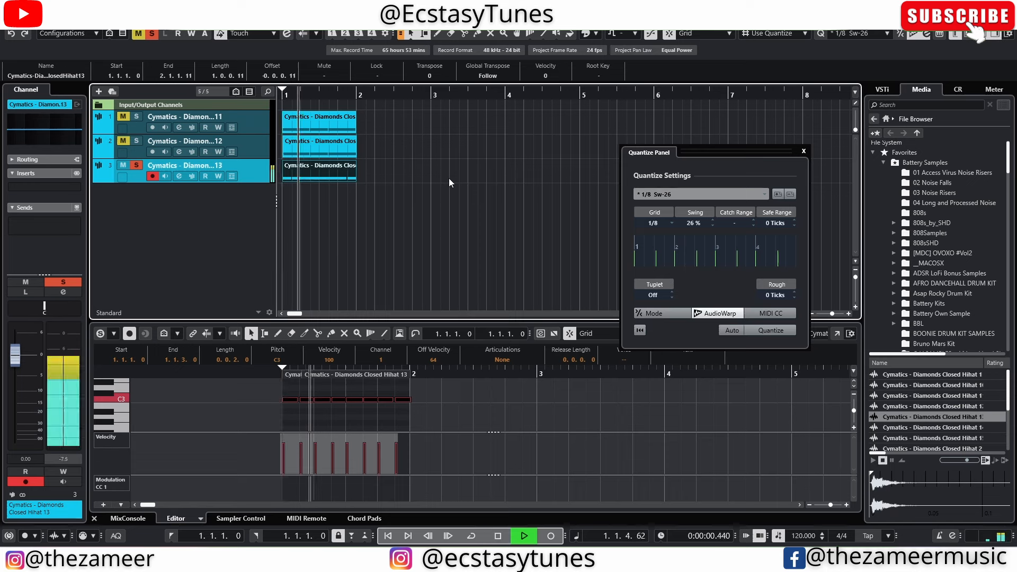
key(space)
click(472, 386)
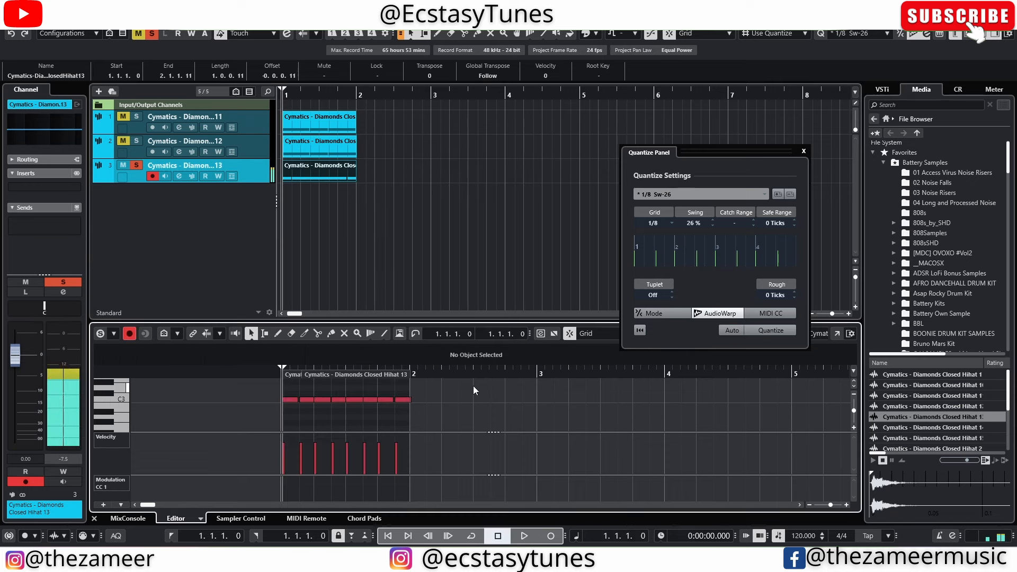
- Save the 26 % swing settings as a quantize preset and rename it to "1/8 swing"
click(766, 200)
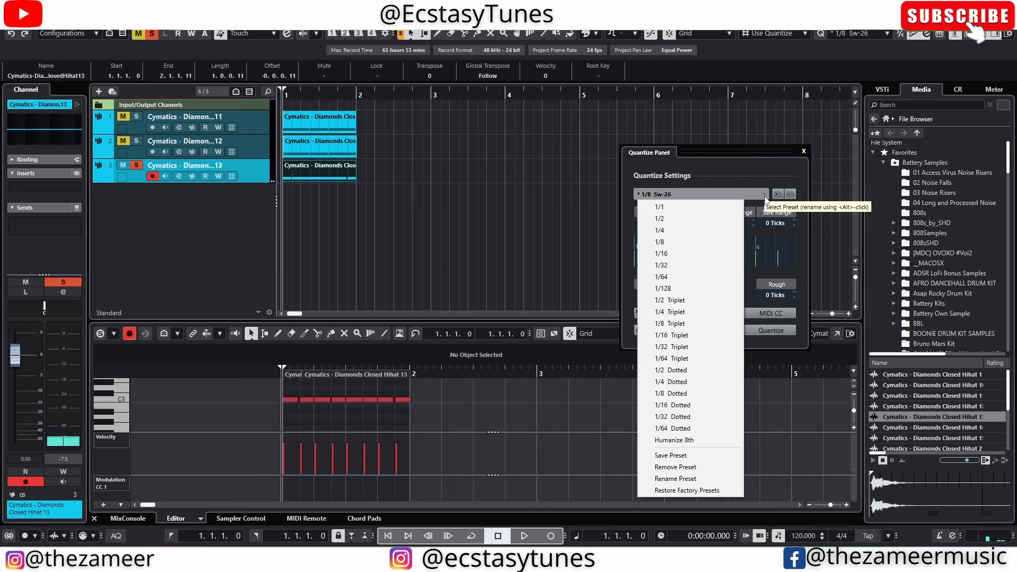
click(671, 457)
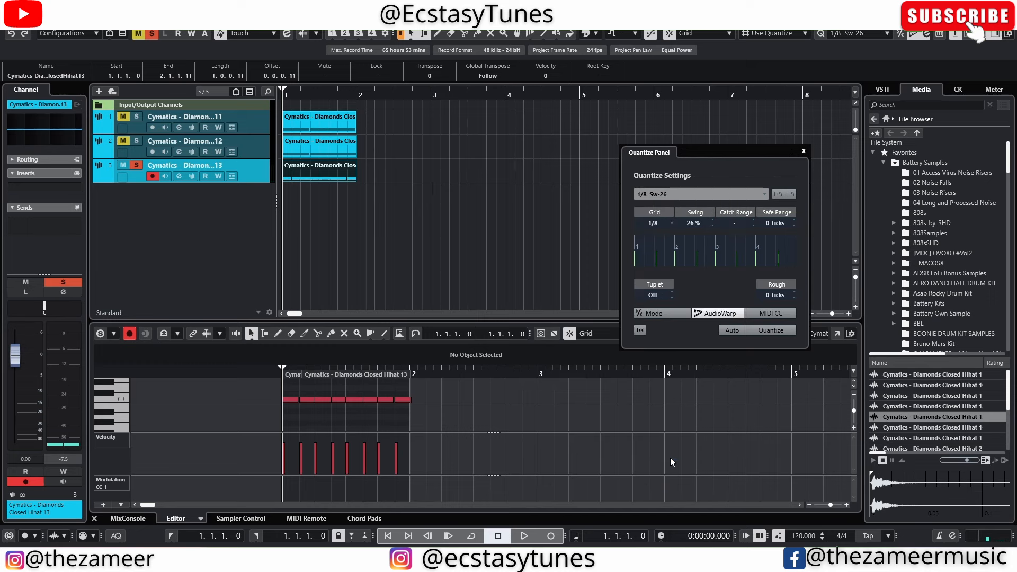
click(665, 197)
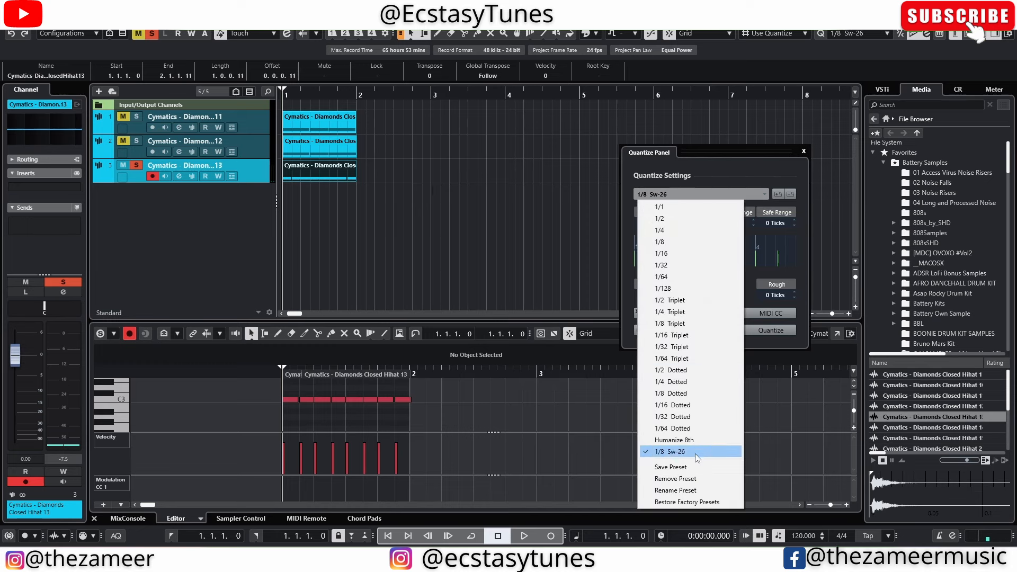
click(675, 491)
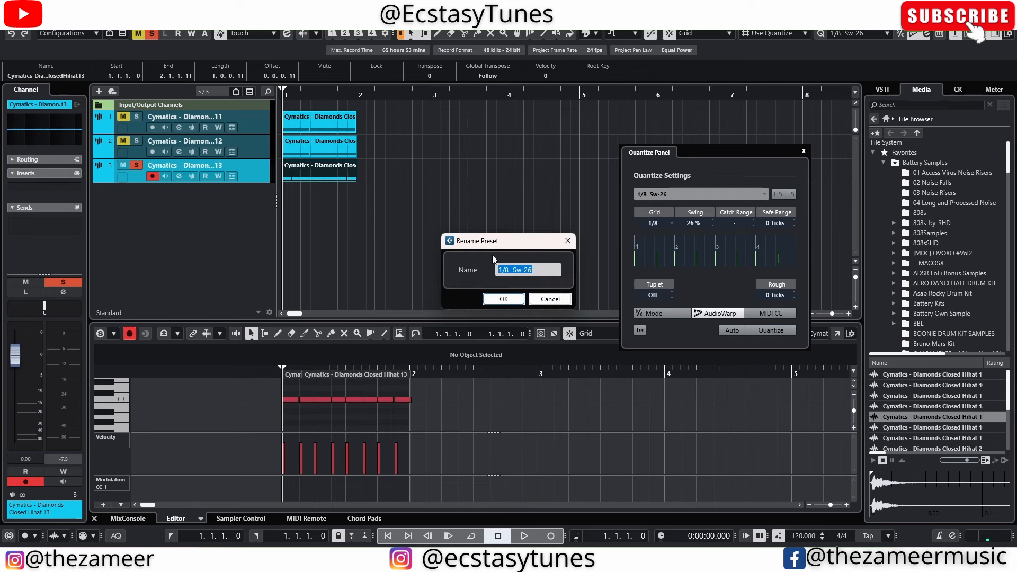
key(Right)
click(504, 299)
- Create another sampler track from the Closed Hihat 12 sample and draw a one-bar part at bar 1
right_click(952, 409)
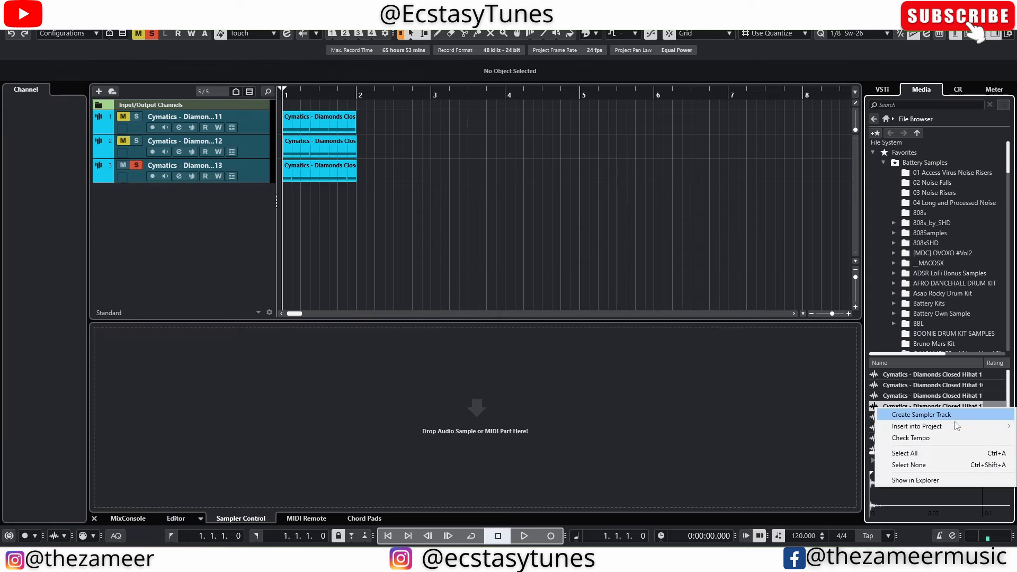
click(924, 412)
drag(291, 192, 356, 194)
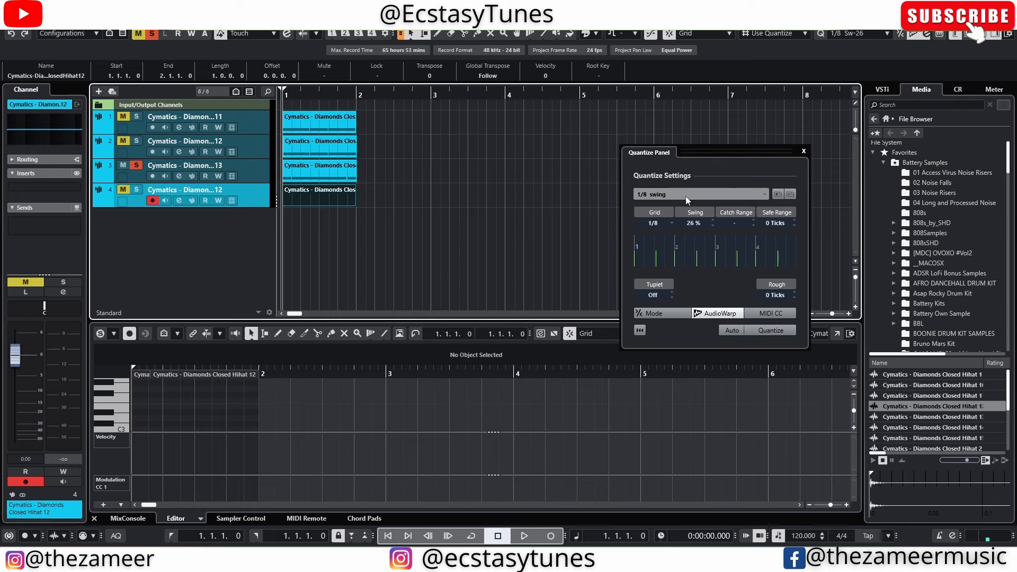
- Set the quantize preset to 1/8, draw eighth notes on C3 across the new Closed Hihat 12 part, and delete the surplus note past its end
click(686, 198)
click(671, 240)
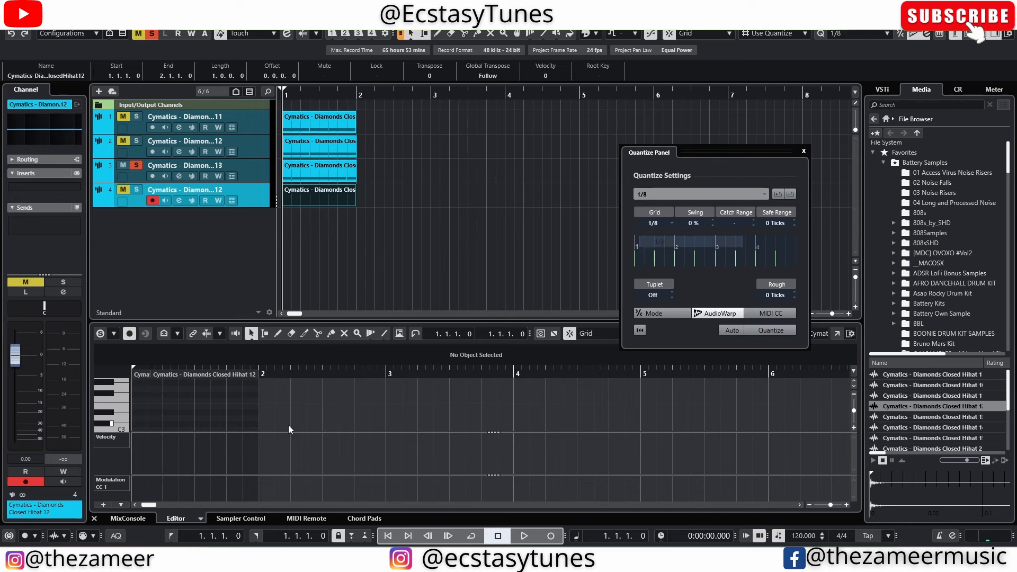
right_click(187, 417)
click(324, 422)
scroll(227, 418, down, 1)
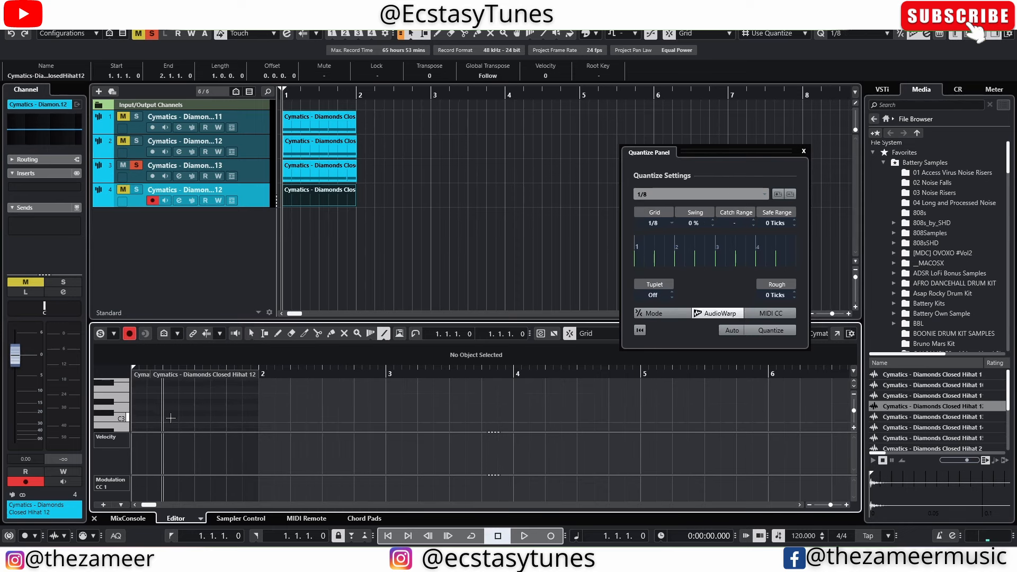
drag(134, 418, 272, 417)
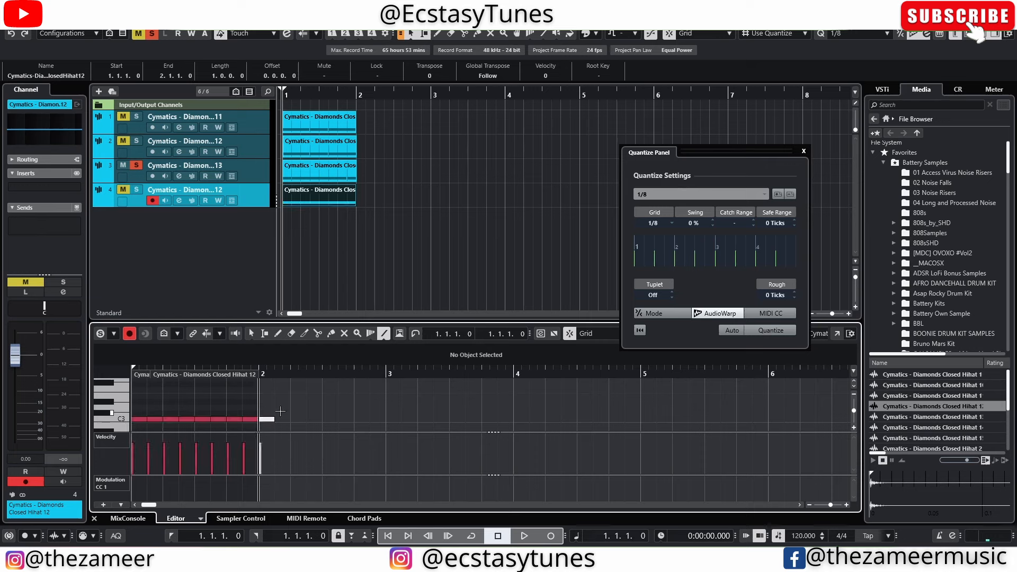
key(1)
key(Delete)
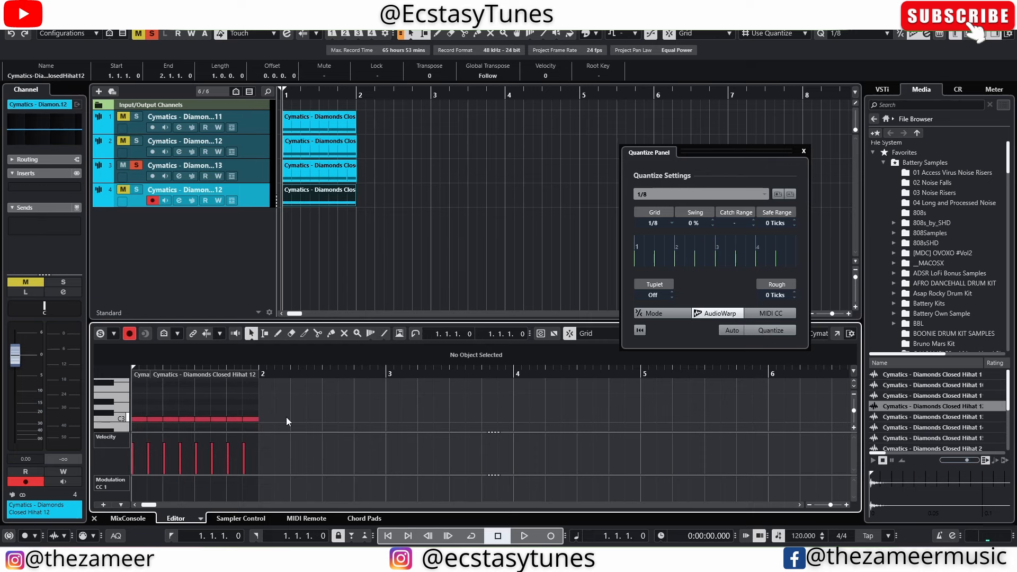
- Select all notes of the new Closed Hihat 12 part and quantize them with the 1/8 swing preset
drag(289, 409, 114, 434)
click(678, 197)
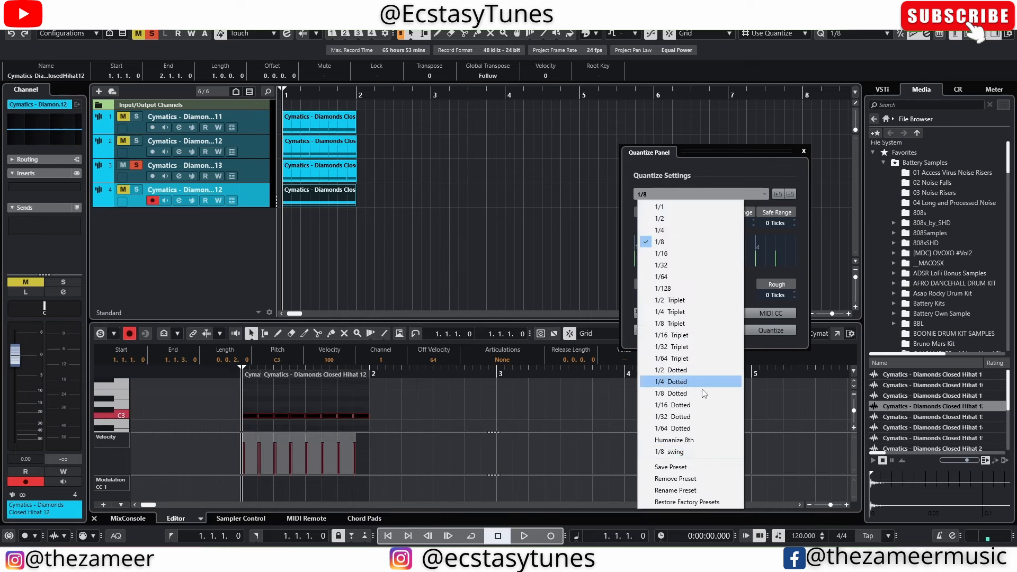
click(657, 451)
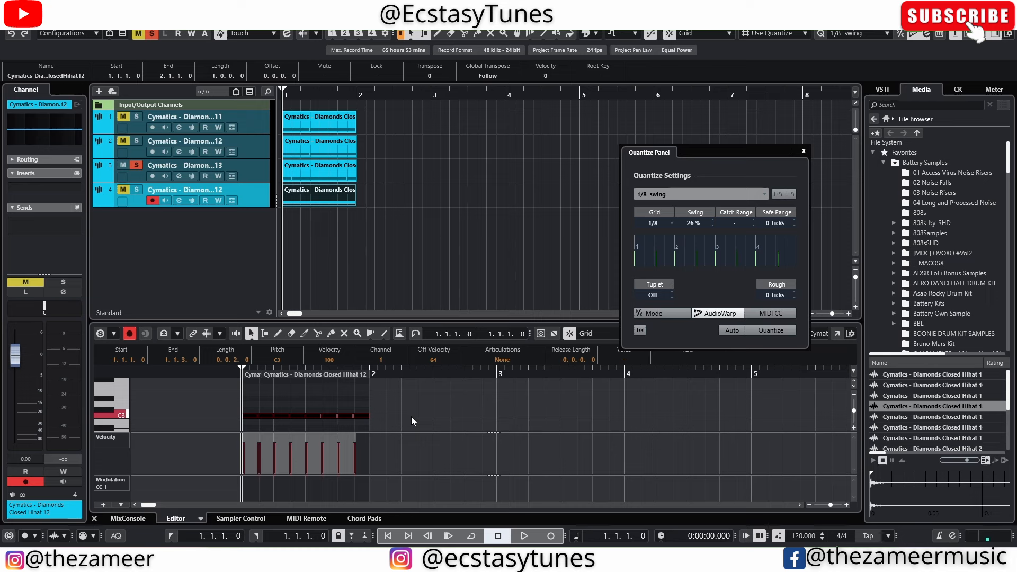
key(q)
drag(414, 402, 248, 430)
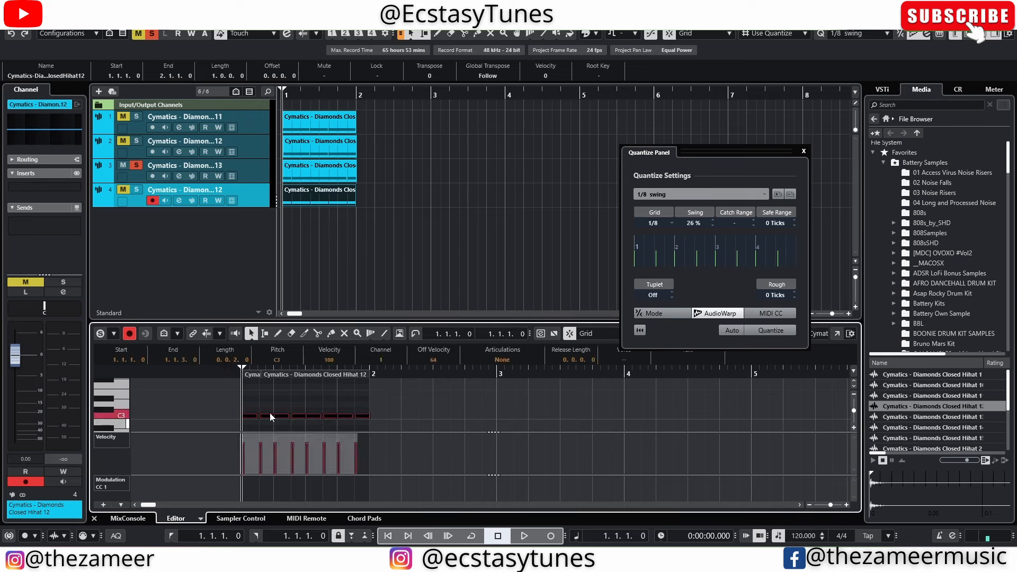
- Lower the velocities of every second note in the new Closed Hihat 12 part to roughly 70
click(445, 387)
click(261, 452)
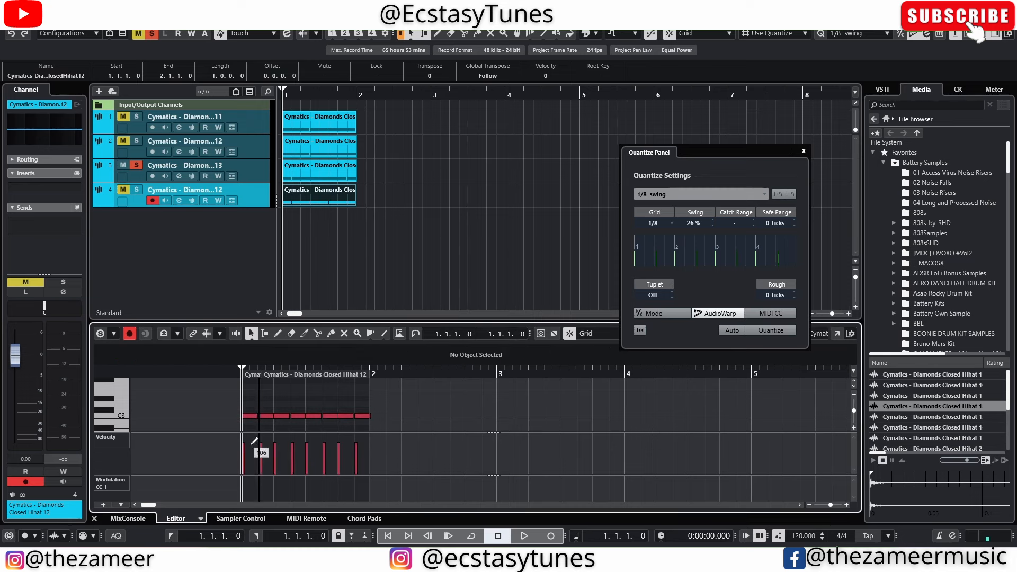
click(292, 452)
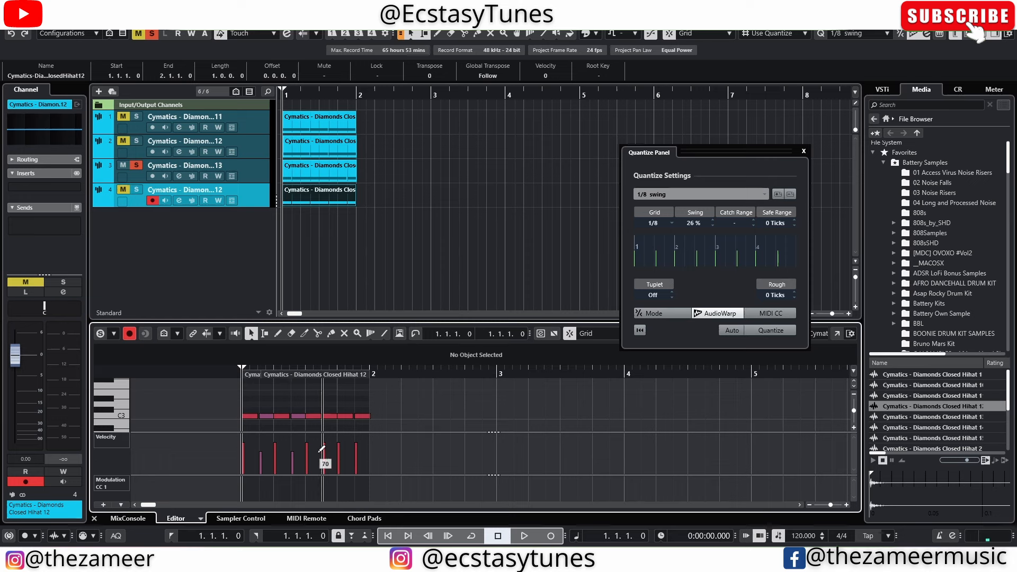
click(324, 454)
click(356, 457)
- Select all the notes and extract a groove preset from the new Closed Hihat 12 part into the Quantize Panel
drag(401, 394, 225, 435)
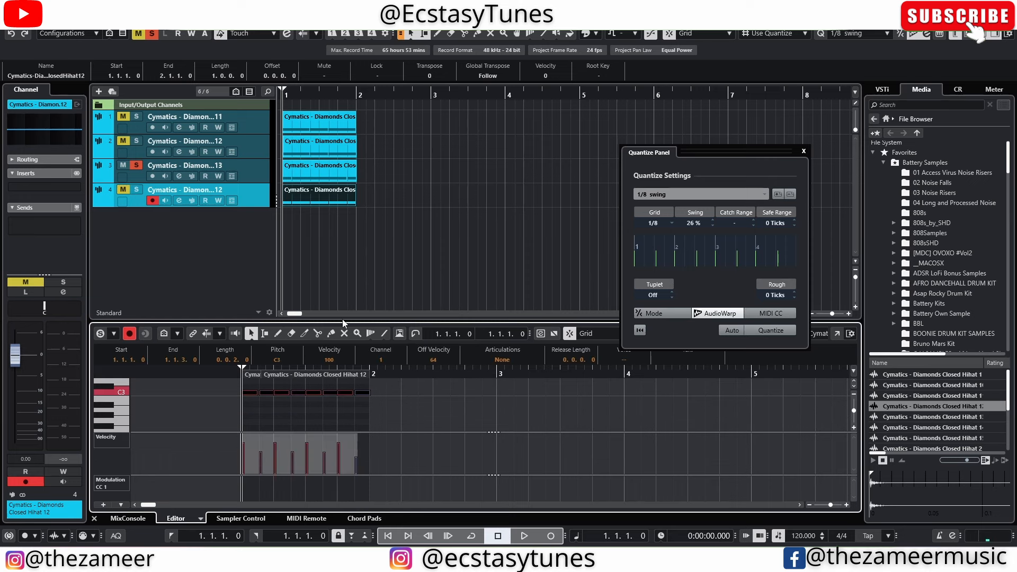
click(396, 408)
drag(392, 388, 231, 423)
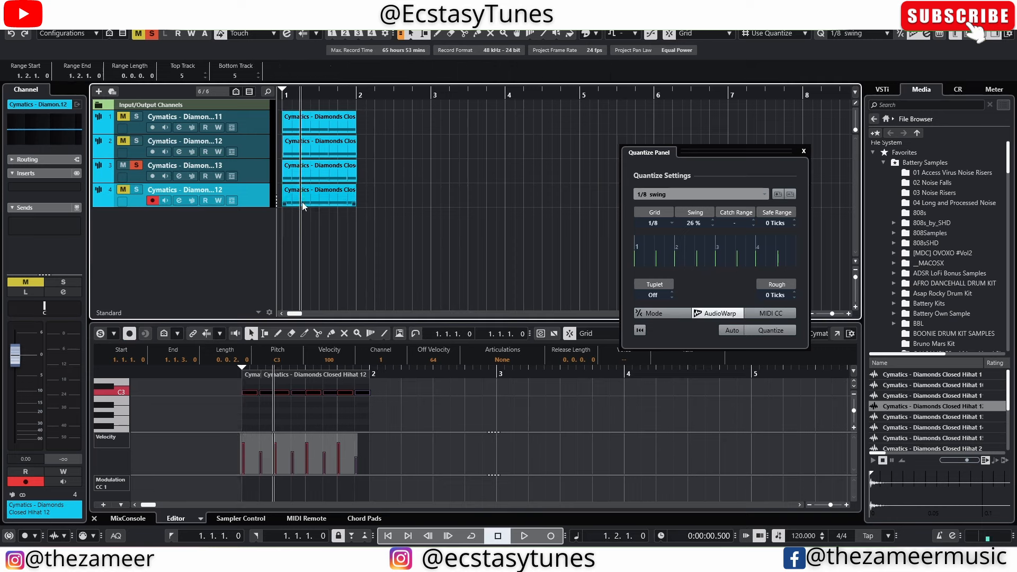
drag(302, 202, 662, 249)
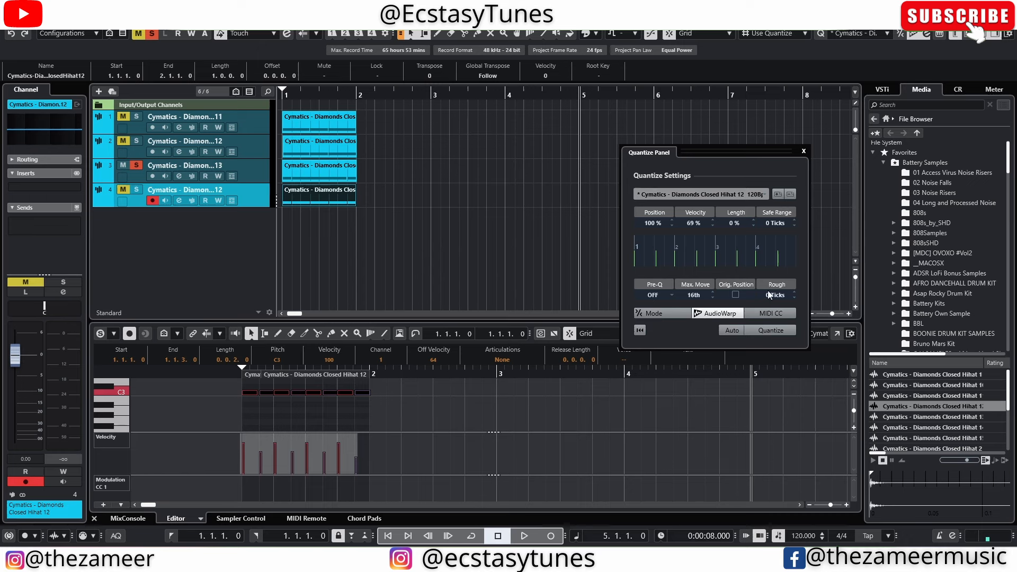
click(375, 251)
click(345, 196)
key(KP_Decimal)
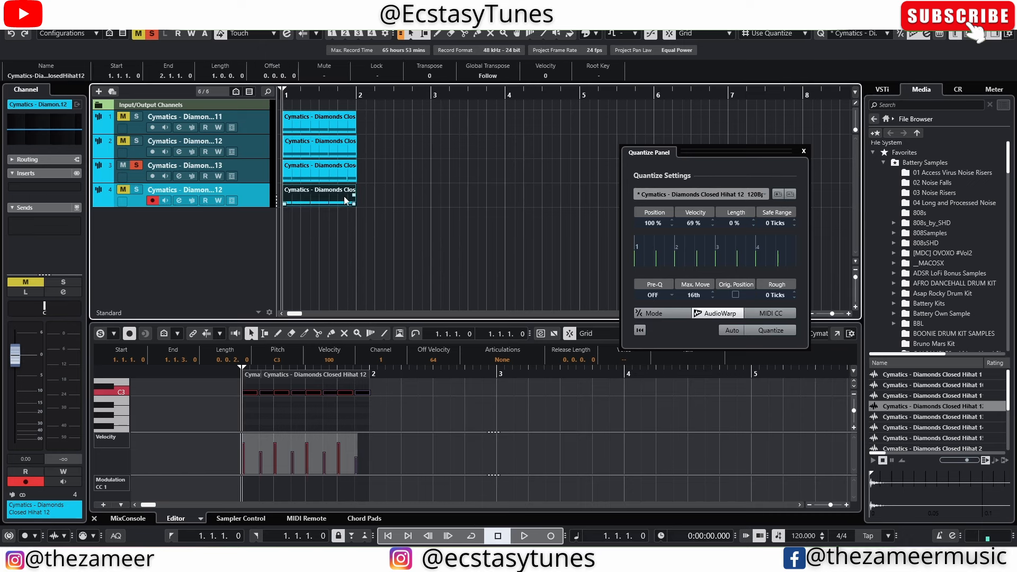
click(450, 184)
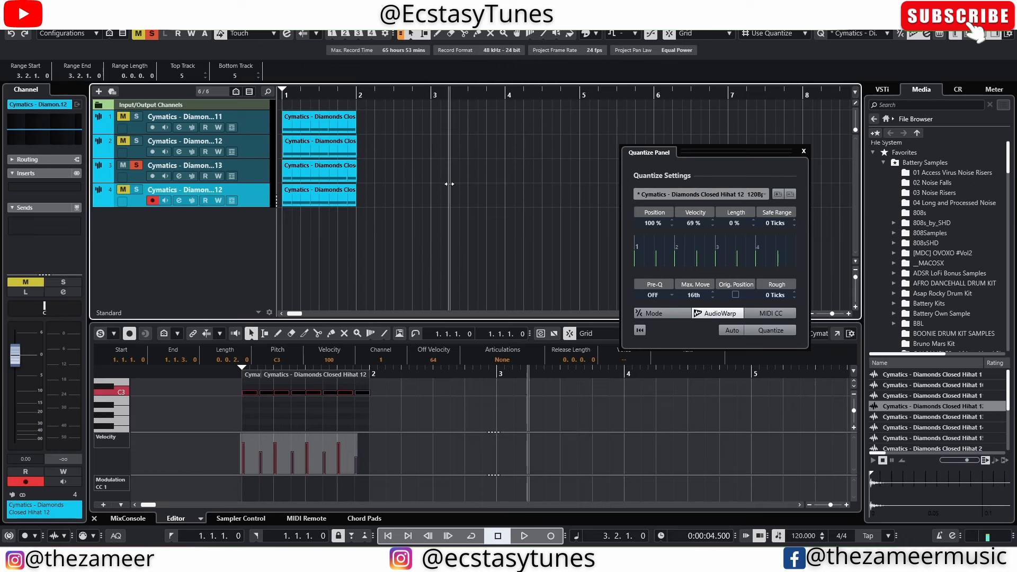
- Close the Quantize Panel and turn off solo on the Closed Hihat 13 track
click(803, 153)
click(570, 170)
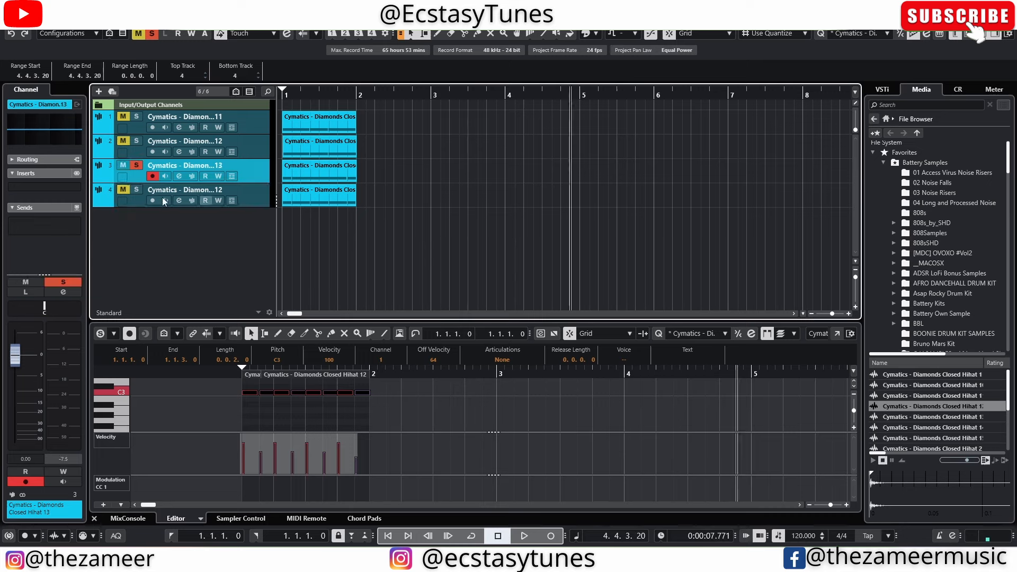
click(139, 167)
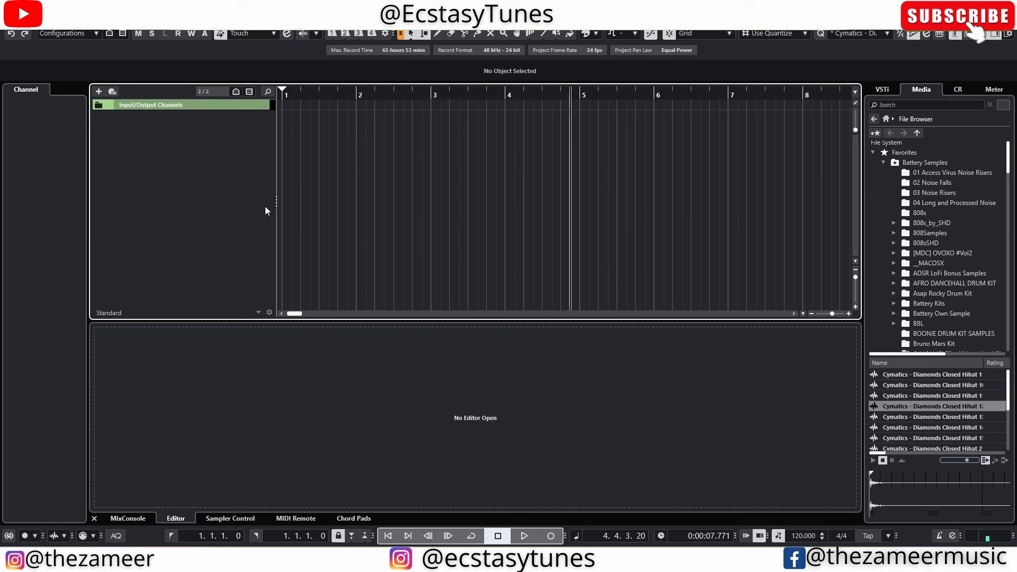
- Add six mono audio tracks named "BV"
click(98, 91)
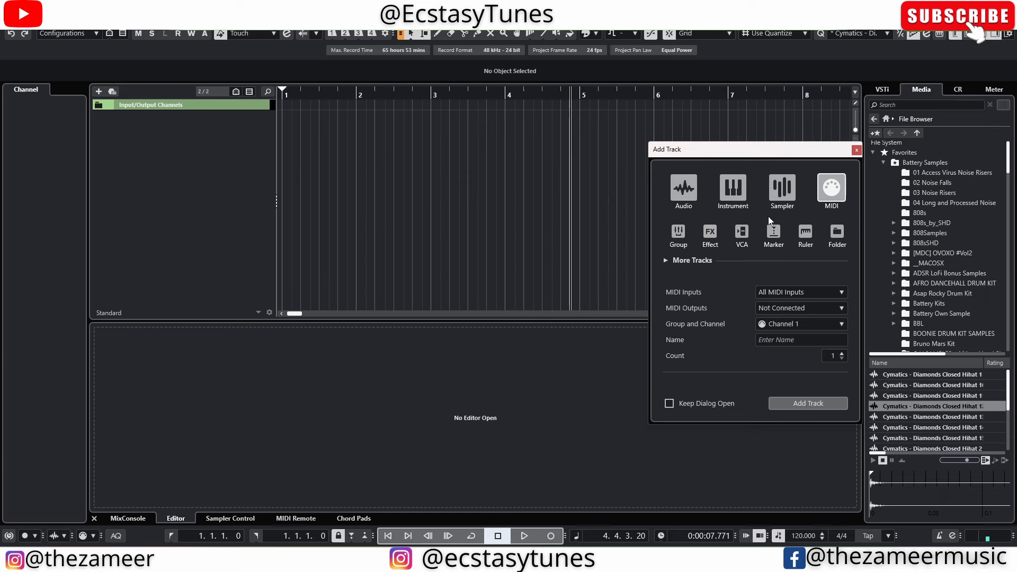
click(687, 196)
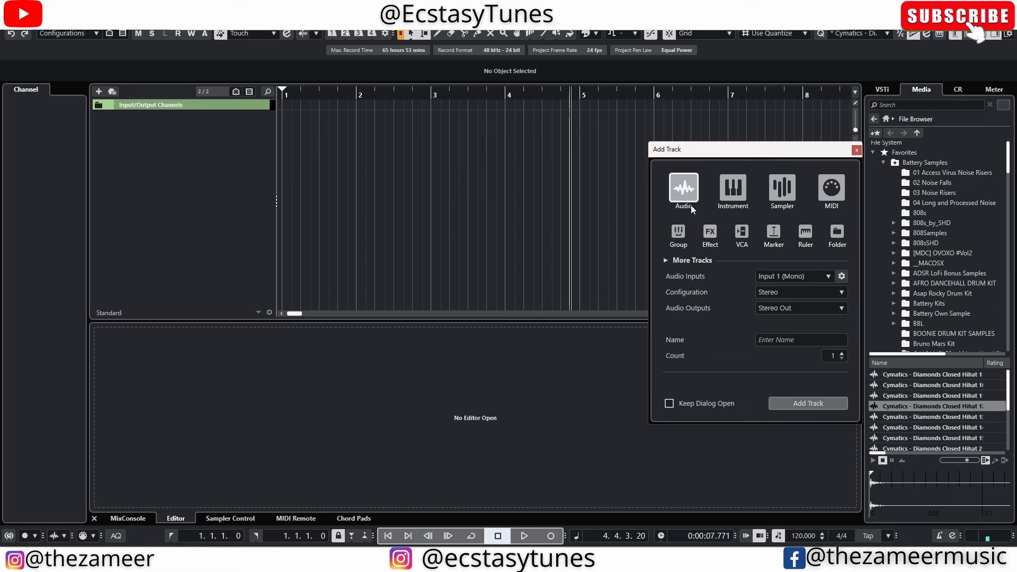
click(813, 294)
click(787, 340)
click(843, 360)
click(817, 345)
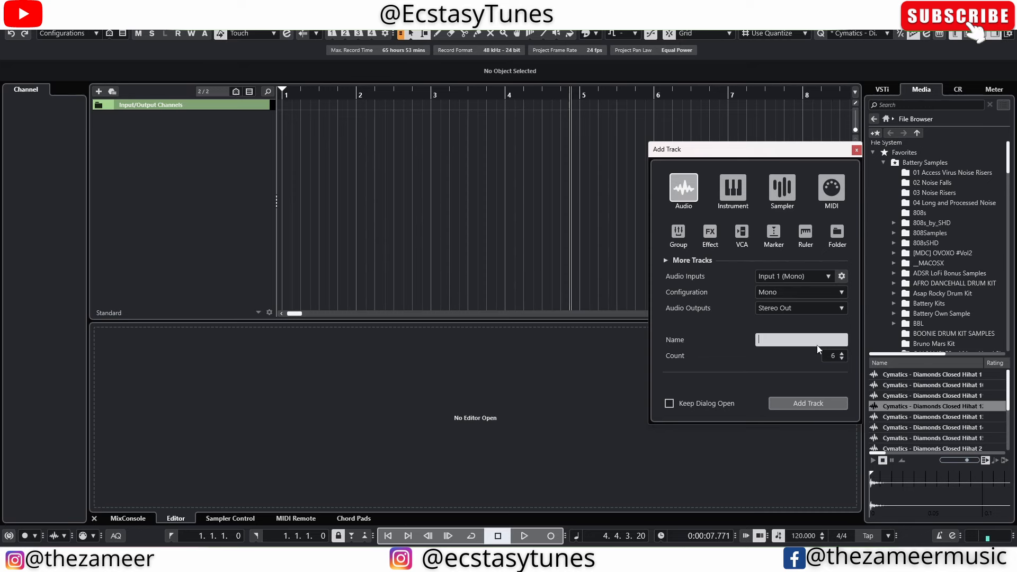
text(BV)
key(Return)
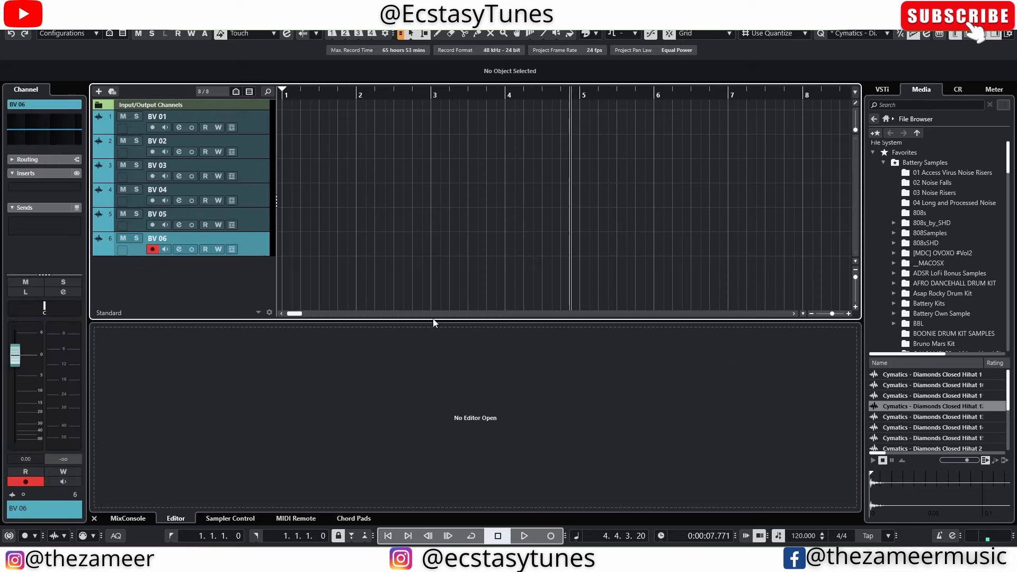
- Pan tracks BV 01 to BV 06 to hard left, hard right, L49, R56, L19 and R21 respectively
click(259, 123)
shift+click(254, 239)
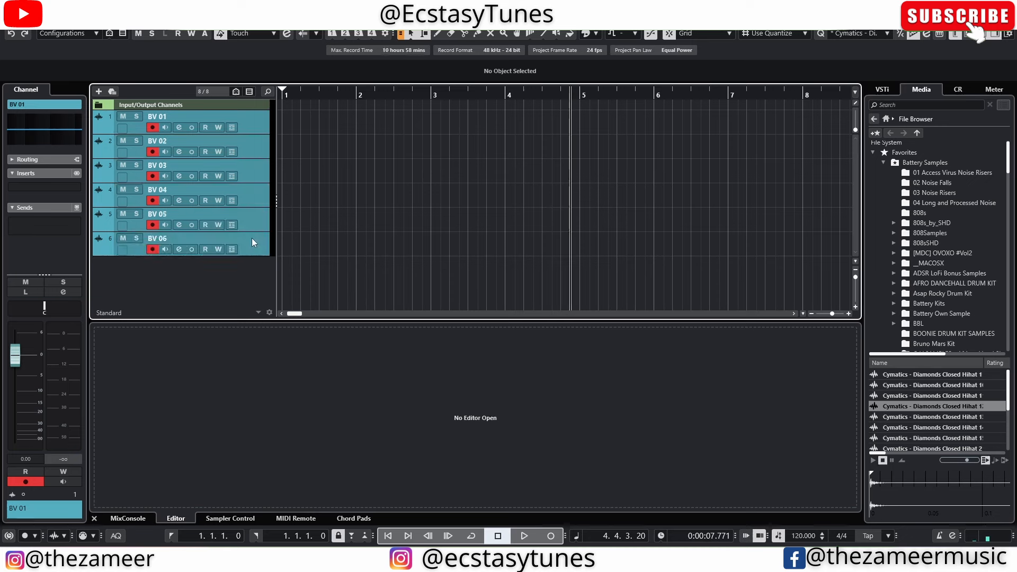
click(264, 123)
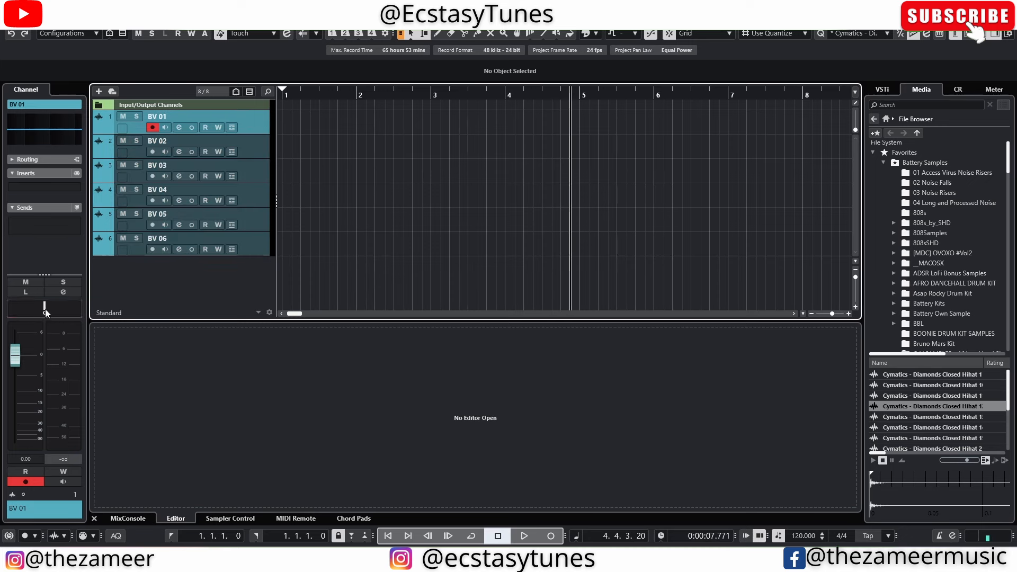
mouse_move(44, 307)
mouse_down()
mouse_move(9, 308)
mouse_move(79, 307)
mouse_move(26, 308)
mouse_move(62, 307)
mouse_move(38, 310)
mouse_up()
click(247, 149)
click(243, 167)
click(260, 196)
click(240, 222)
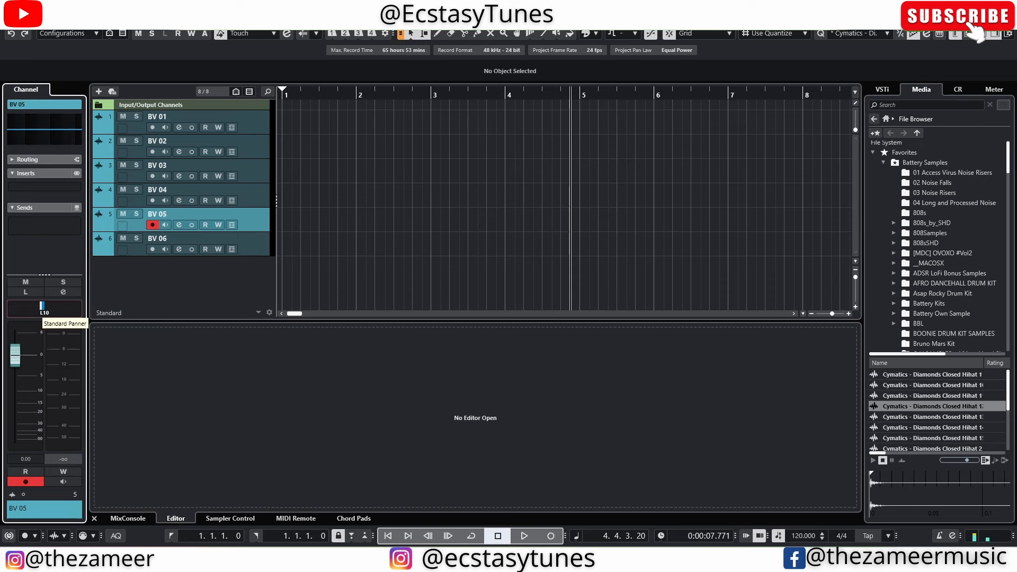
click(256, 253)
drag(45, 308, 50, 309)
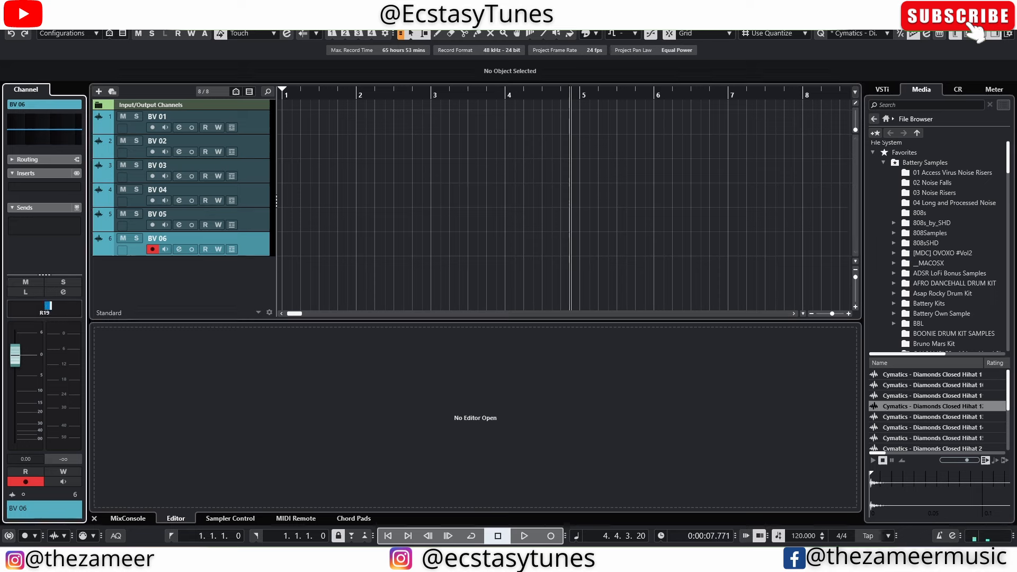
click(255, 248)
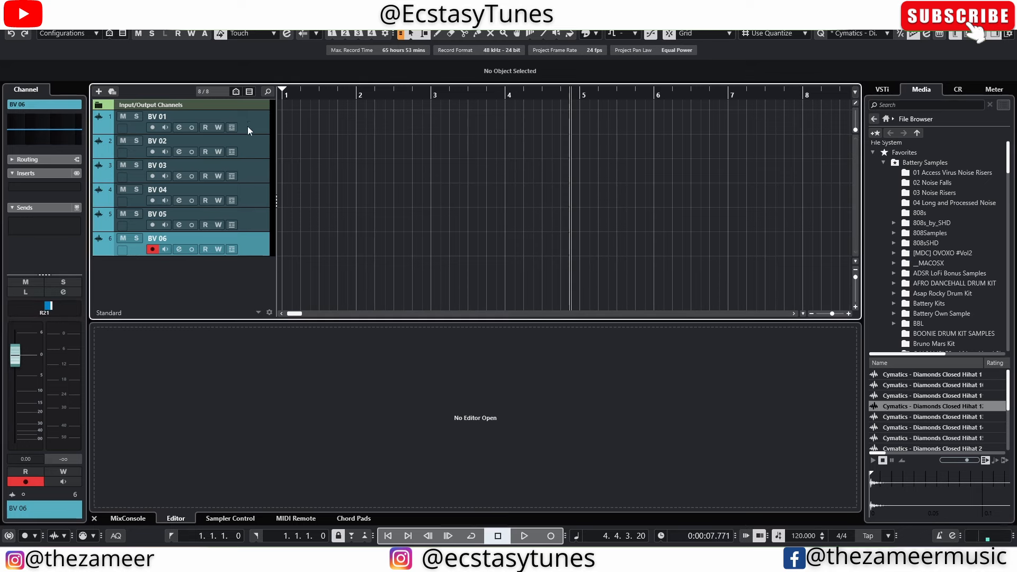
- Lower the BV 01 to BV 06 faders in the MixConsole to about -8.1, -9.2, -3.9, -4.2, -0.9 and -0.9 dB
click(248, 128)
click(255, 239)
click(127, 519)
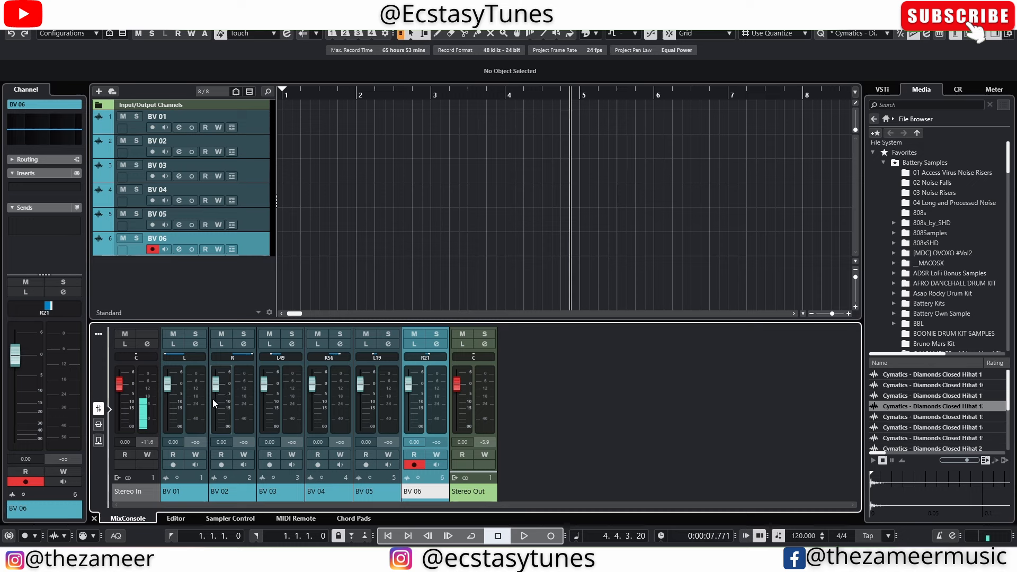
drag(215, 391, 169, 399)
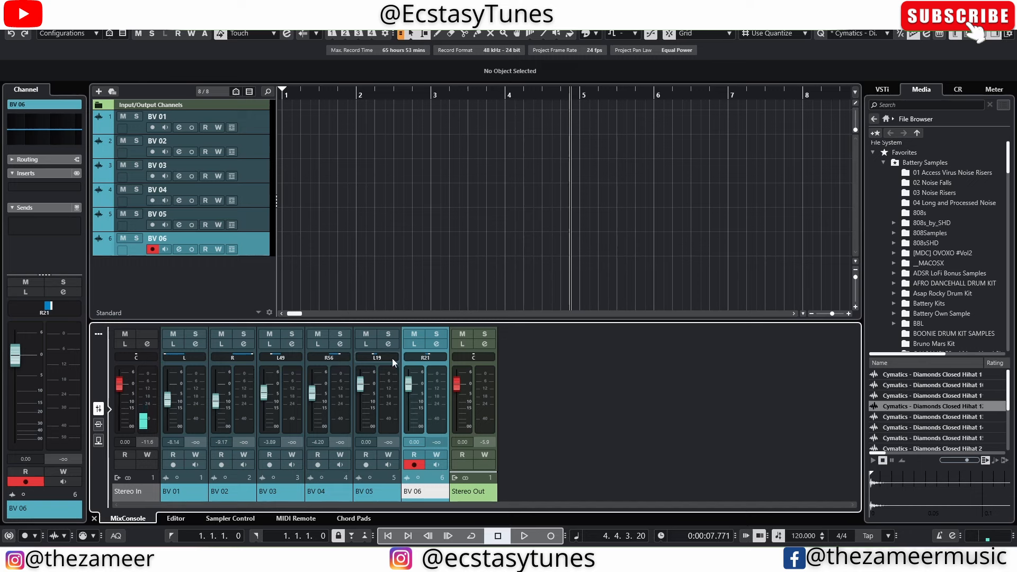
drag(363, 385, 410, 386)
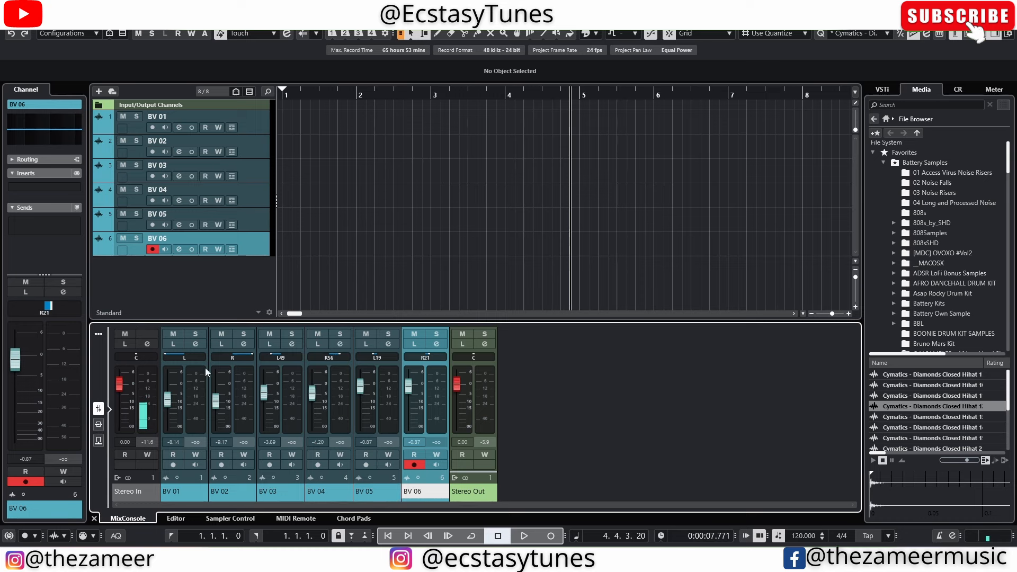
- Select tracks BV 01 to BV 06 together and bring up the track options for saving a track preset
click(256, 128)
shift+click(250, 245)
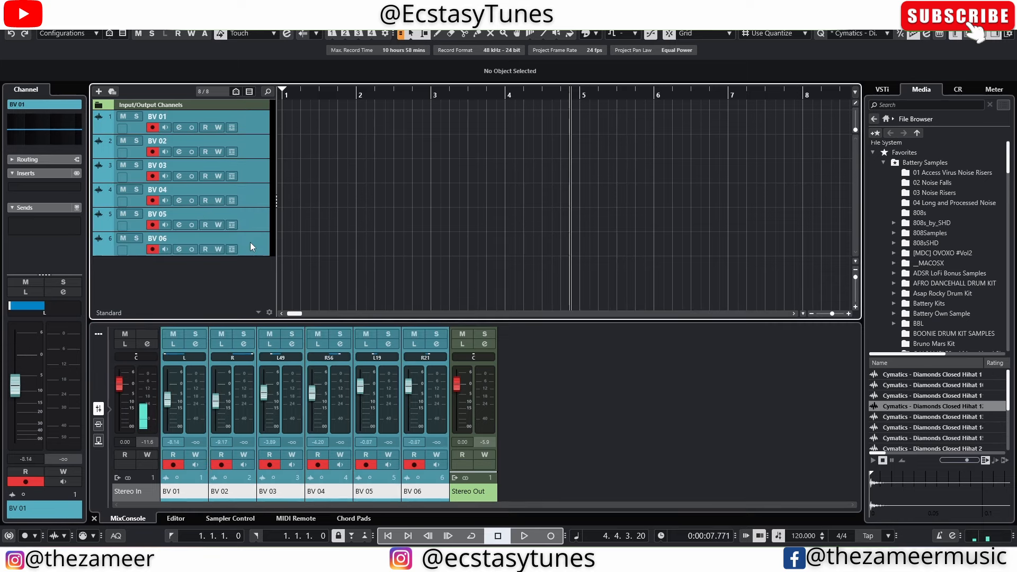
right_click(251, 242)
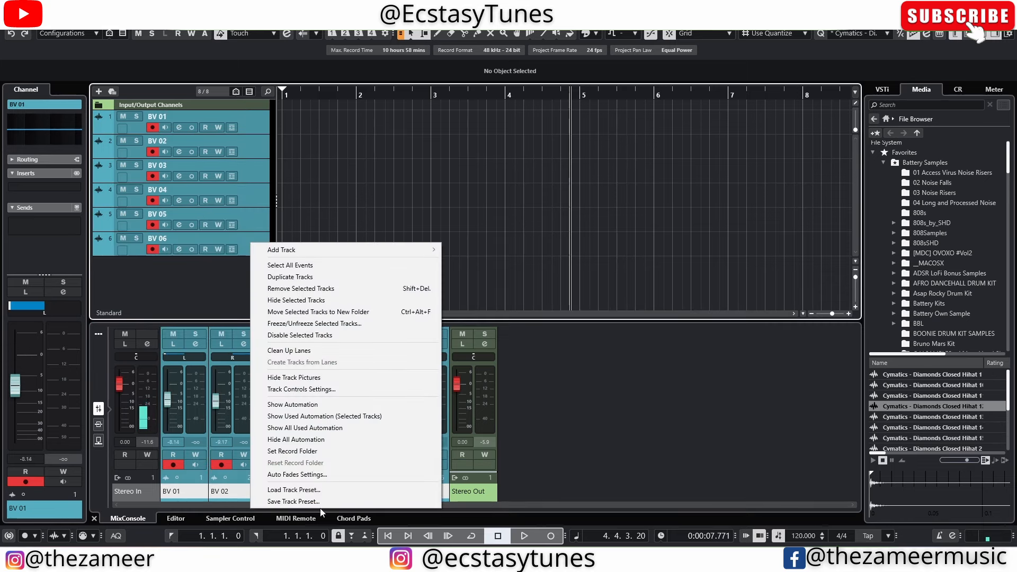
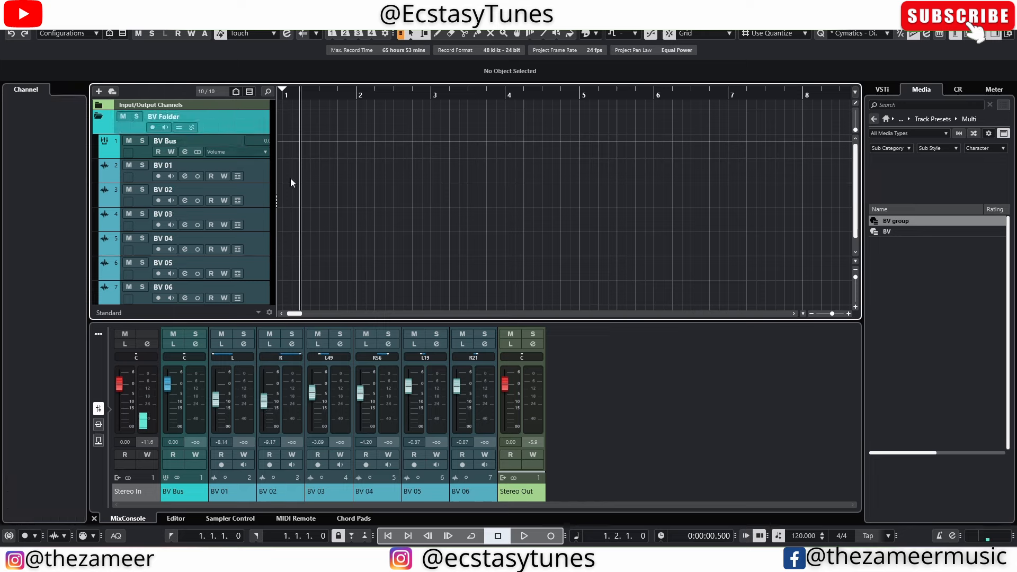
- Export the BV Folder, BV Bus and all six BV tracks as a track archive with referenced media files, named "BV folder"
scroll(265, 254, down, 2)
shift+click(255, 279)
scroll(371, 238, up, 2)
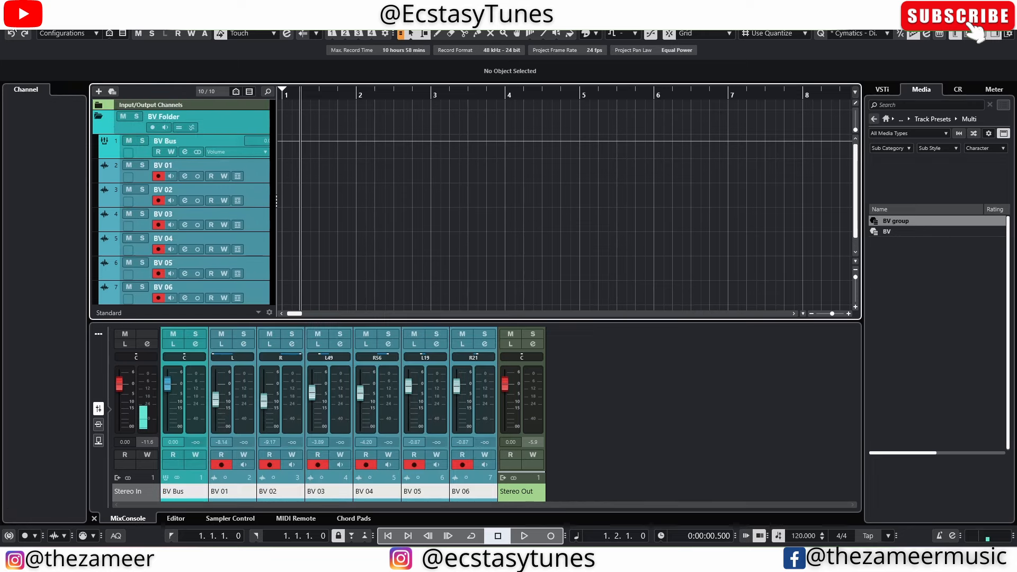
click(10, 12)
mouse_move(50, 183)
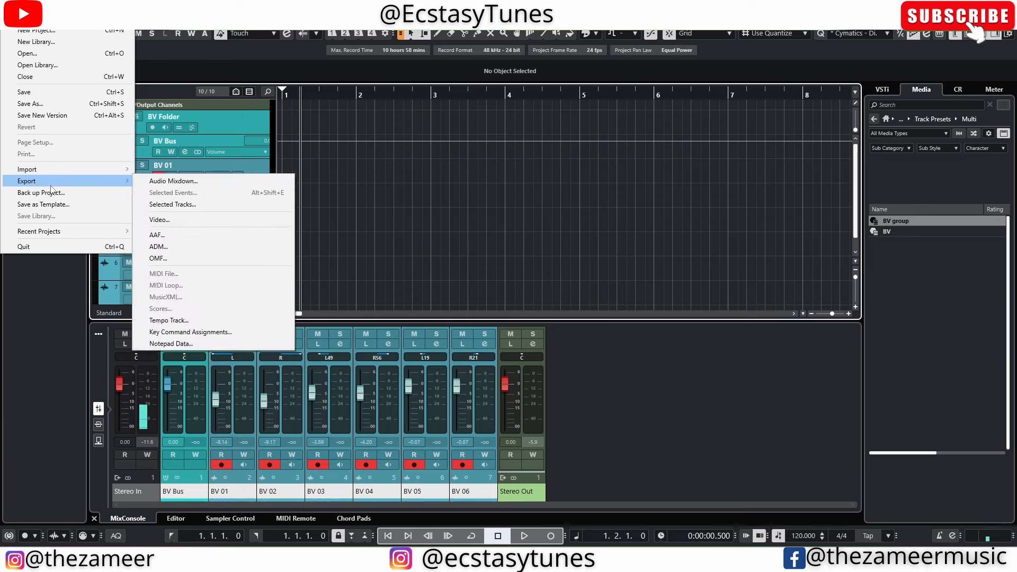
click(181, 205)
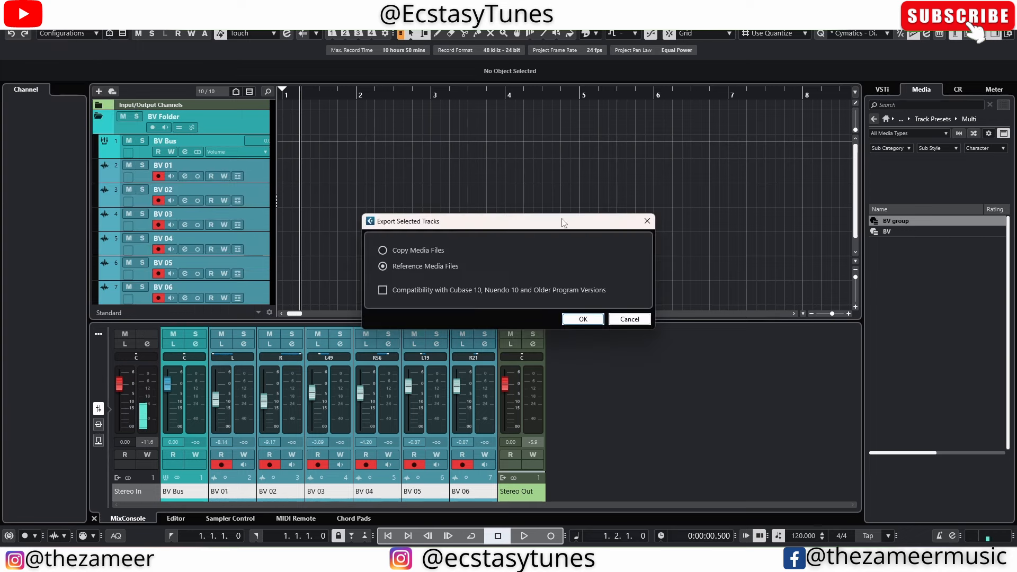
click(601, 322)
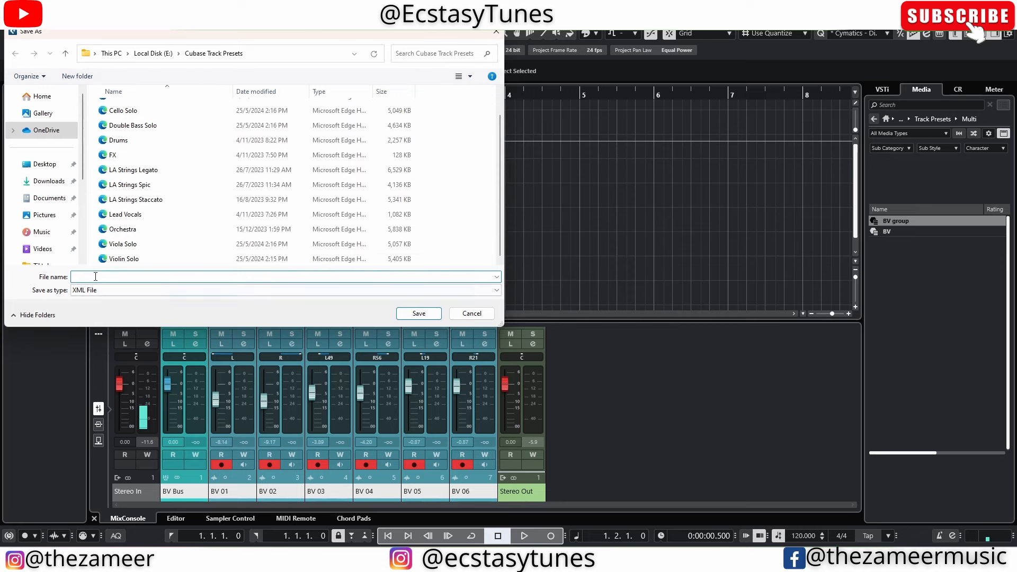
text(BV folder)
key(Return)
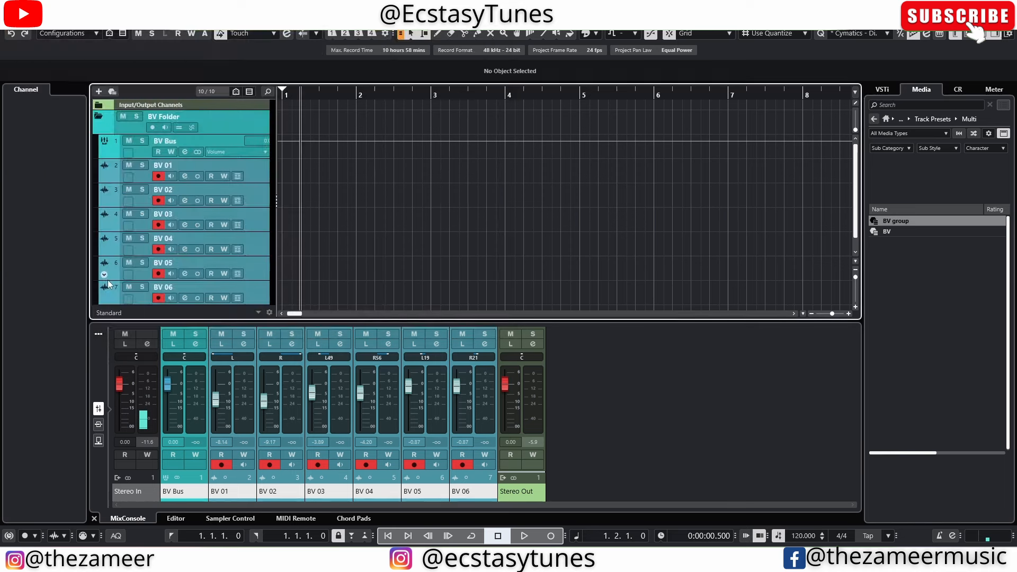
- Remove the BV Folder, BV Bus and all six BV tracks from the project
click(299, 207)
scroll(307, 207, down, 1)
scroll(307, 207, up, 1)
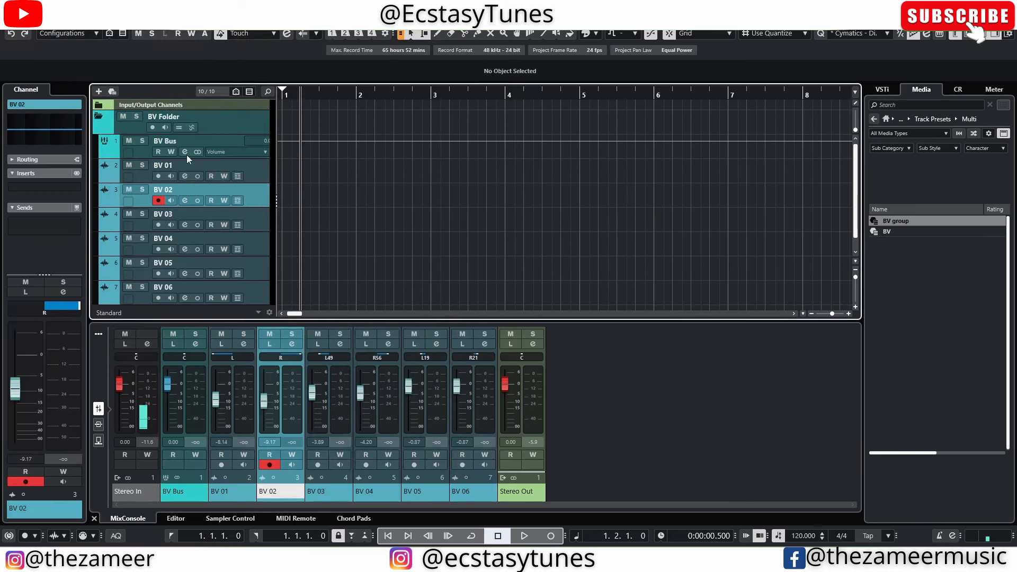
click(223, 128)
scroll(240, 226, down, 1)
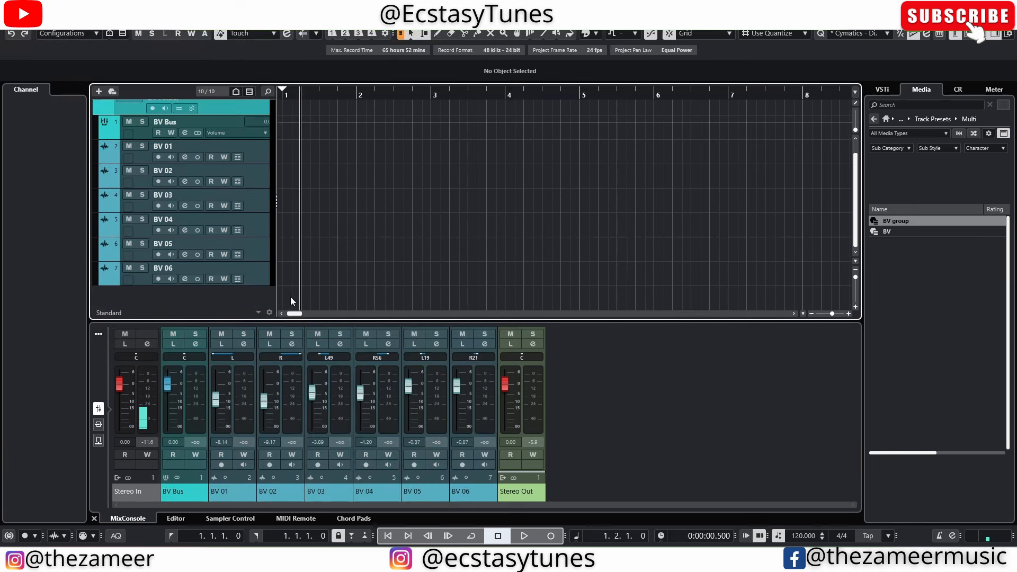
key(ctrl+a)
right_click(262, 279)
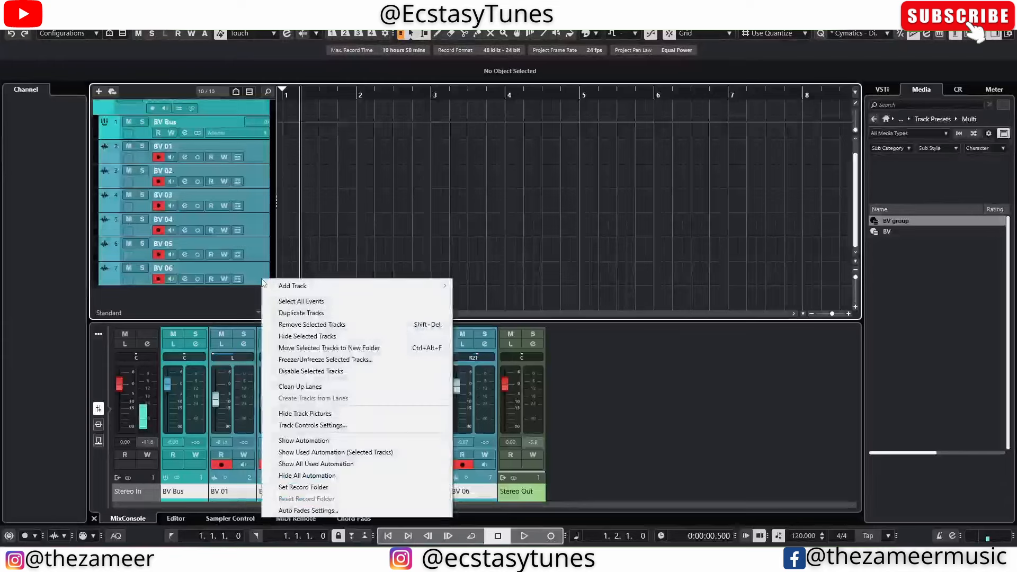
click(307, 325)
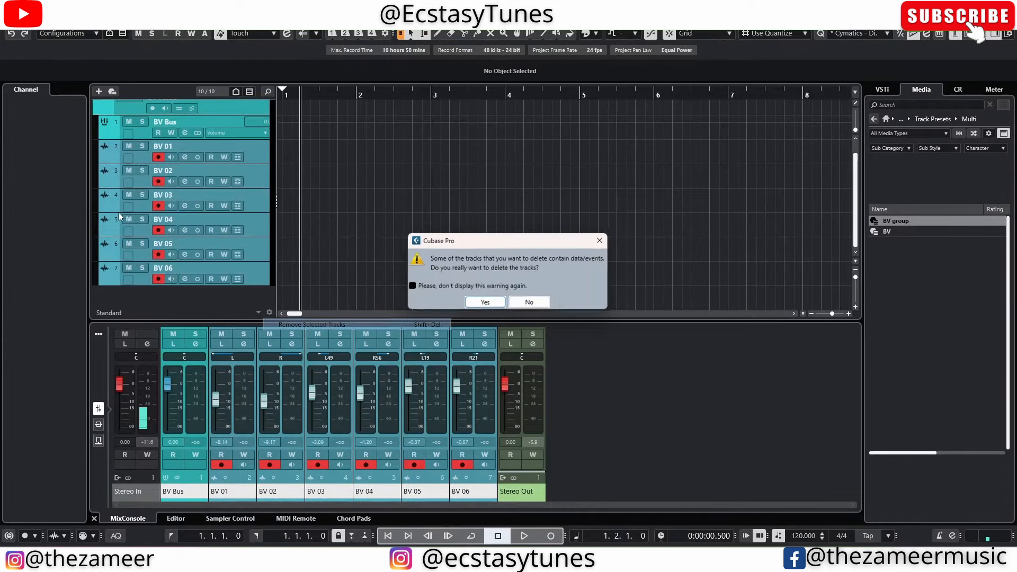
click(486, 303)
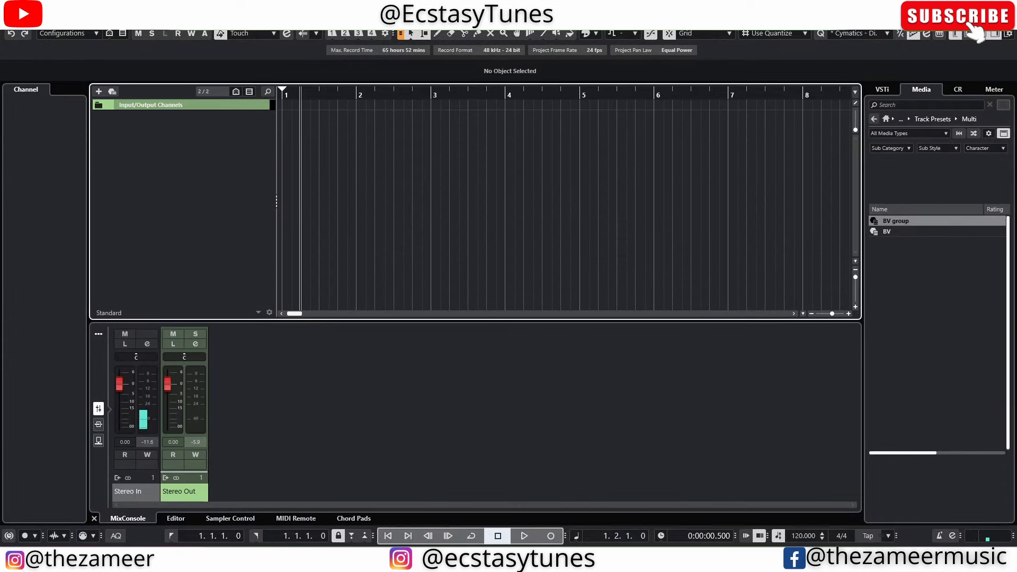
- Import the complete BV Folder with BV Bus and BV 01 to BV 06 from the "BV folder" track archive, then collapse the folder
click(8, 19)
mouse_move(84, 169)
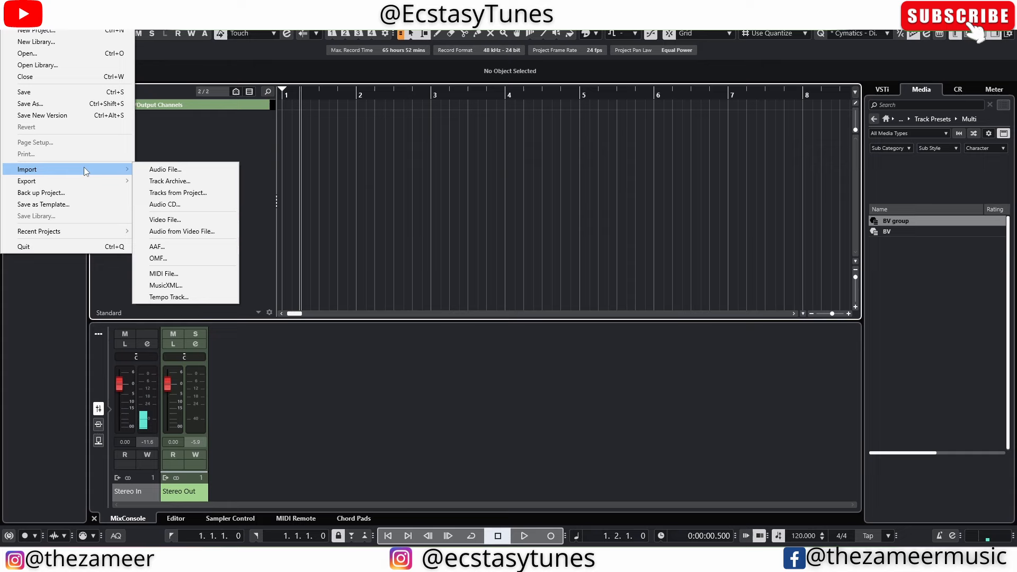
click(196, 181)
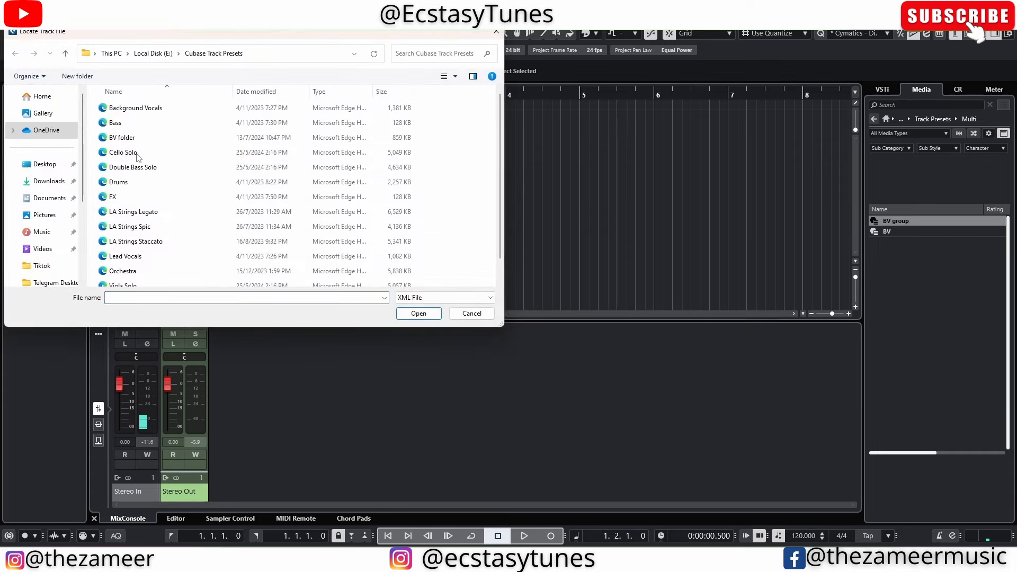
click(125, 138)
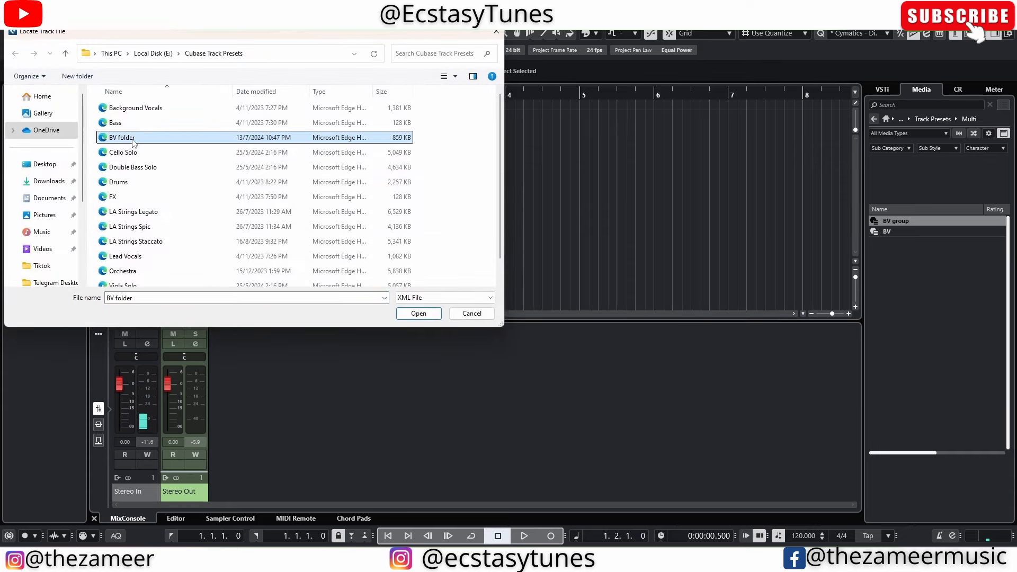
click(419, 313)
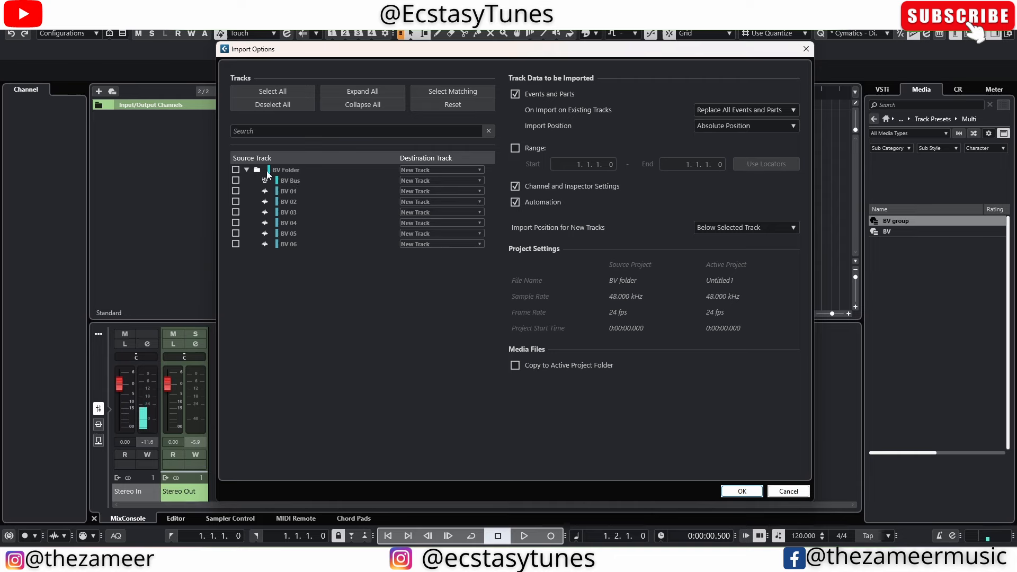
click(236, 170)
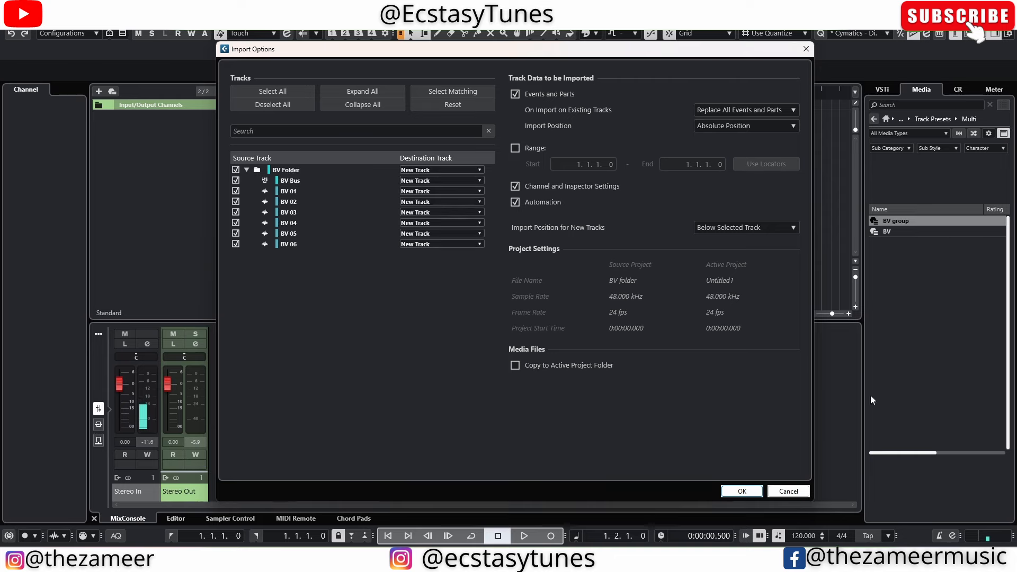
click(742, 491)
scroll(261, 240, down, 2)
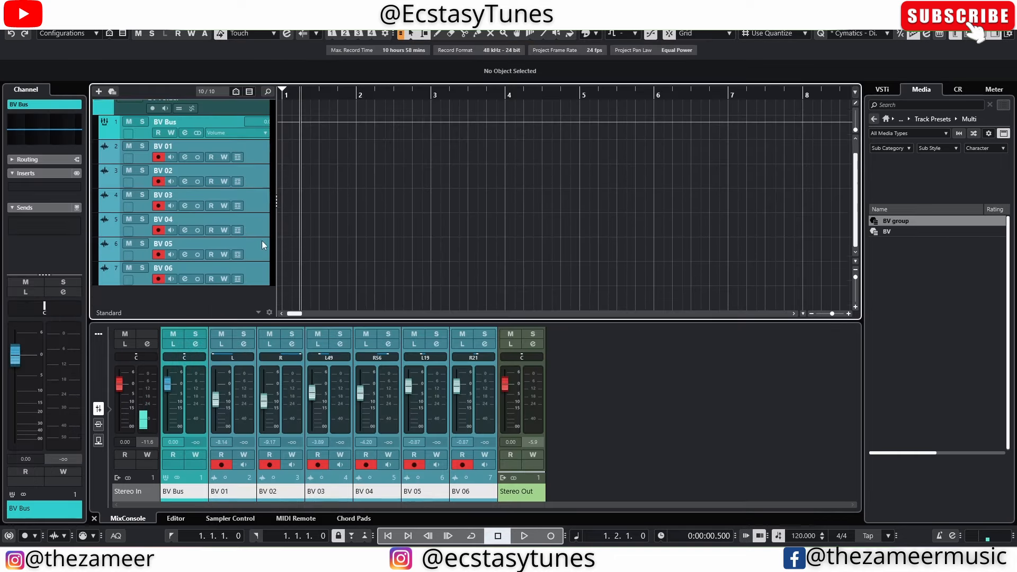
scroll(262, 241, up, 2)
click(222, 118)
click(98, 116)
click(24, 20)
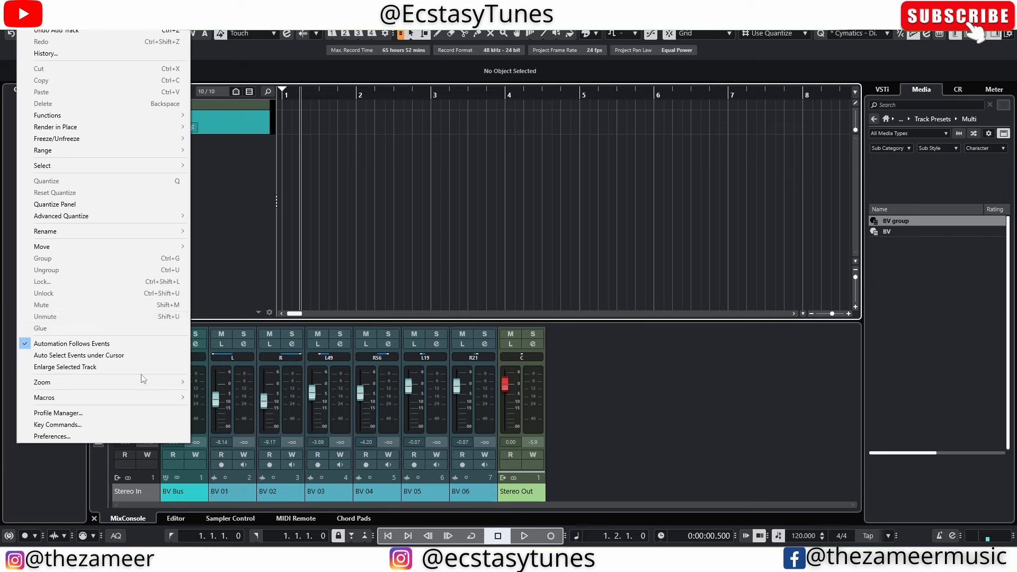
click(156, 363)
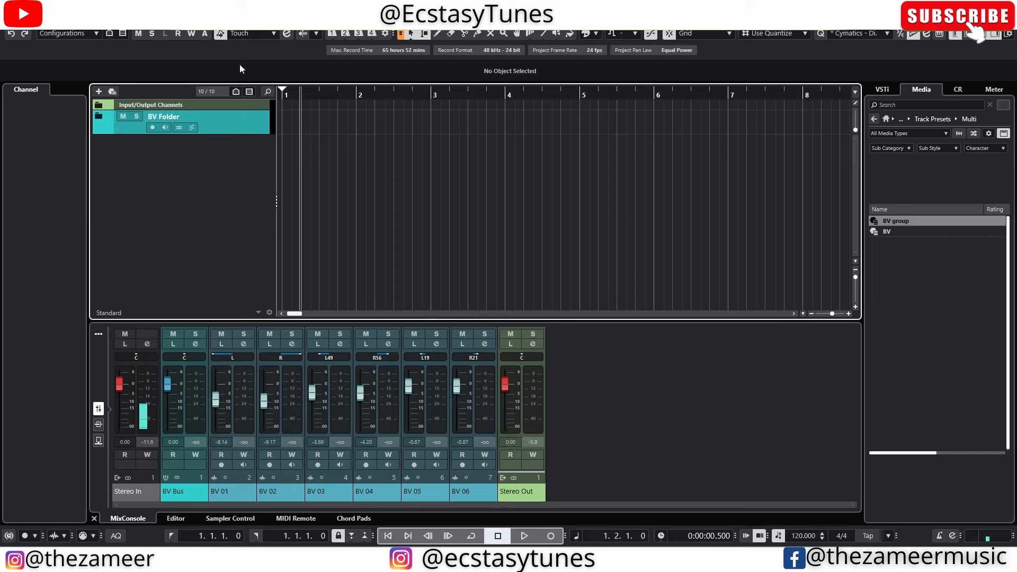
click(24, 18)
mouse_move(8, 18)
mouse_move(51, 172)
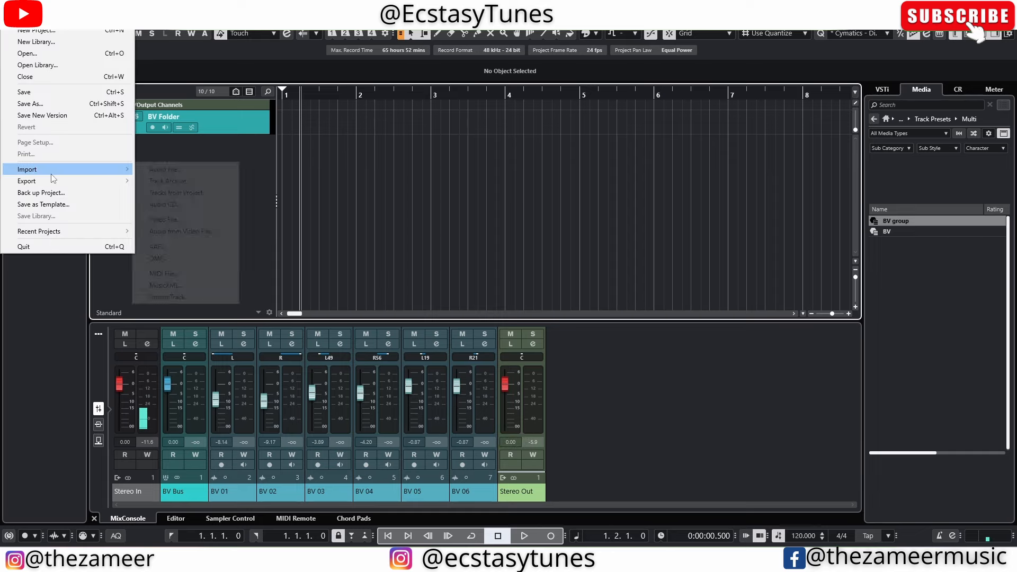
click(169, 181)
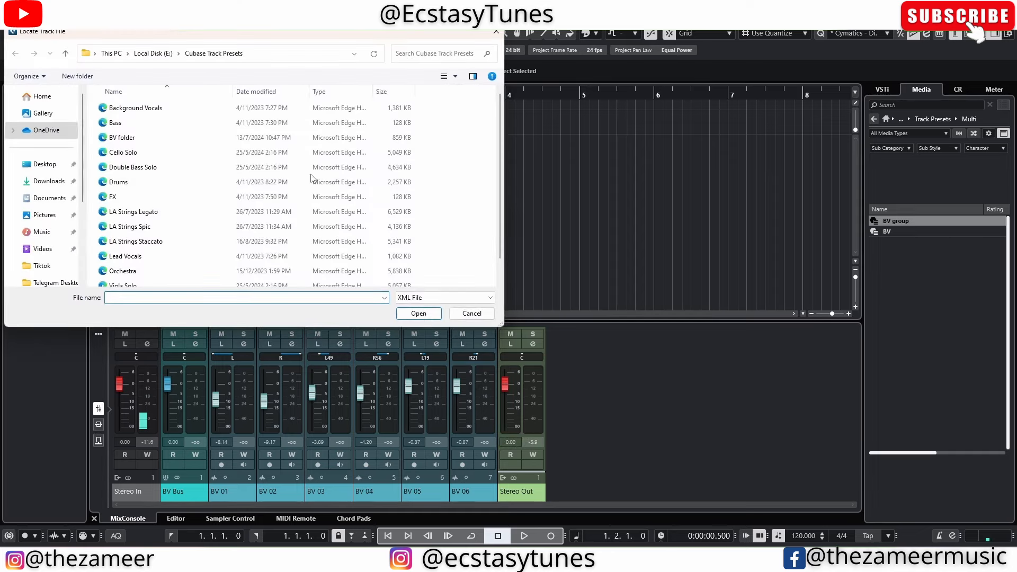
click(471, 315)
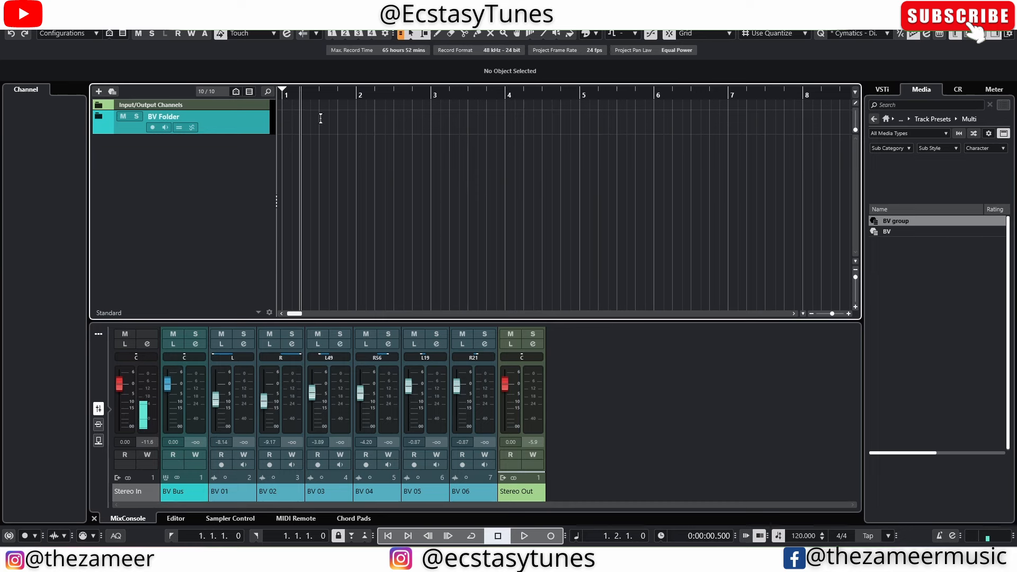
click(929, 250)
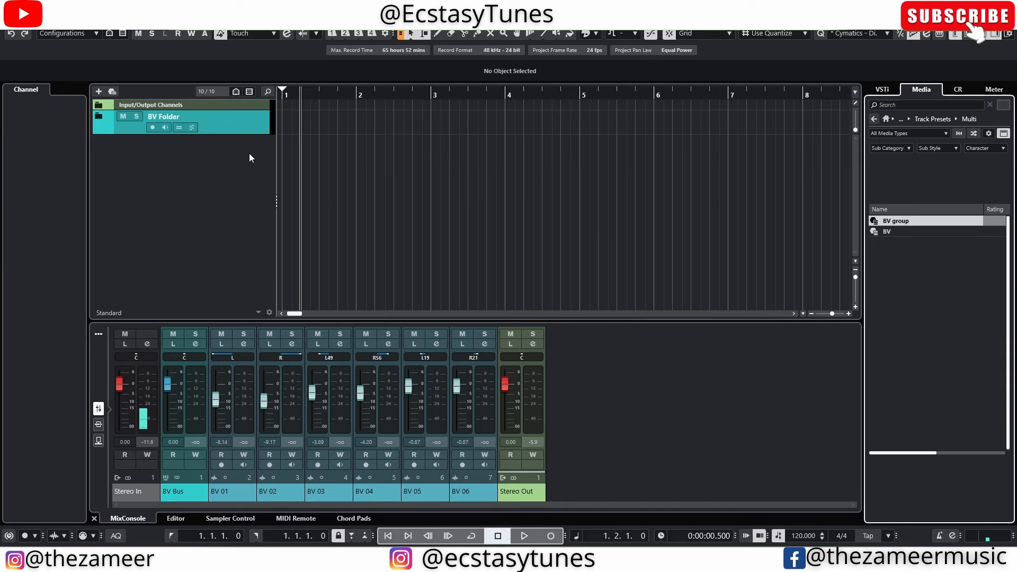
click(909, 233)
click(909, 221)
click(220, 160)
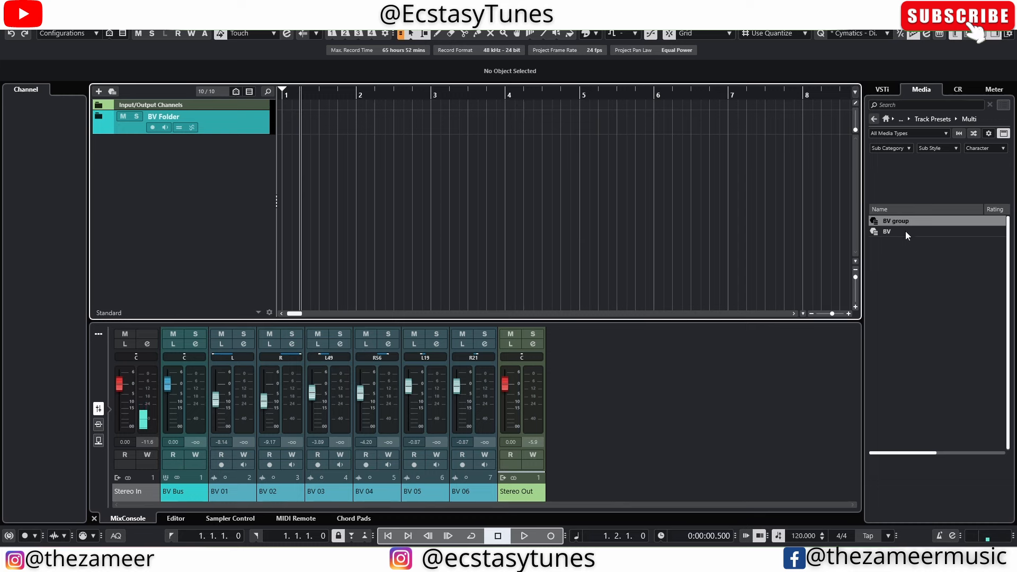
click(884, 234)
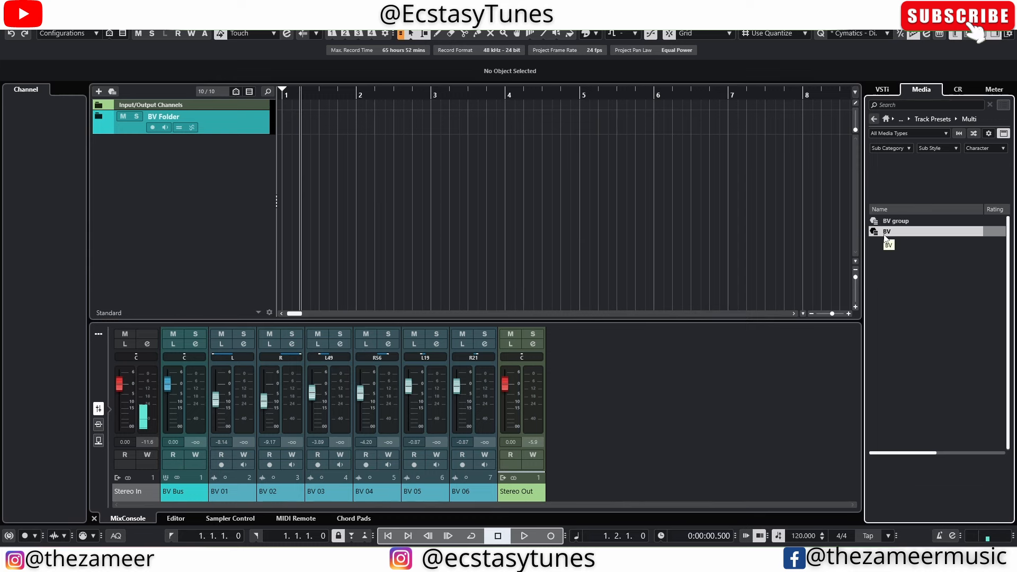
- Expand the BV Folder and select tracks BV 01 to BV 06 together
click(99, 117)
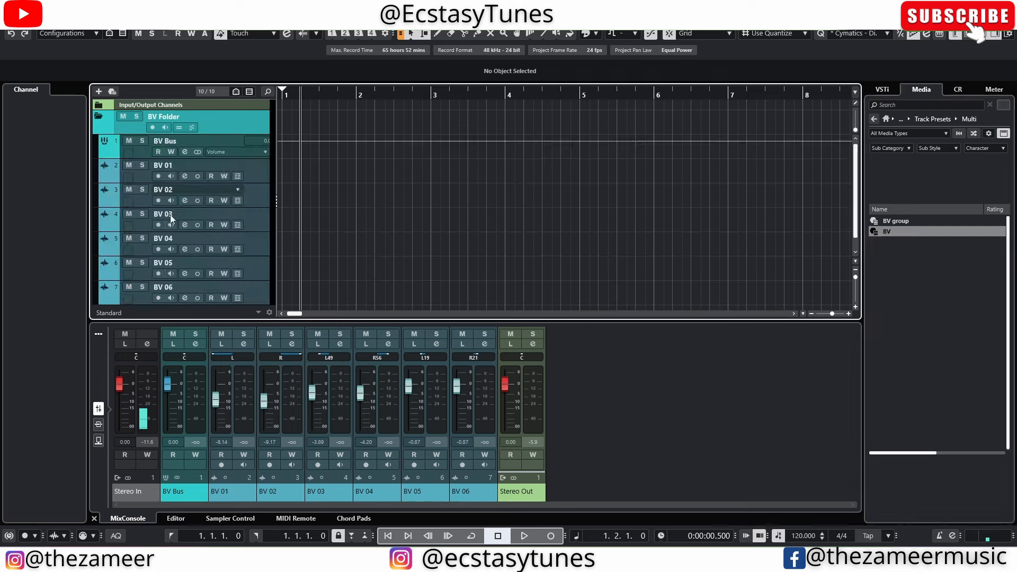
scroll(183, 205, down, 2)
scroll(185, 203, up, 2)
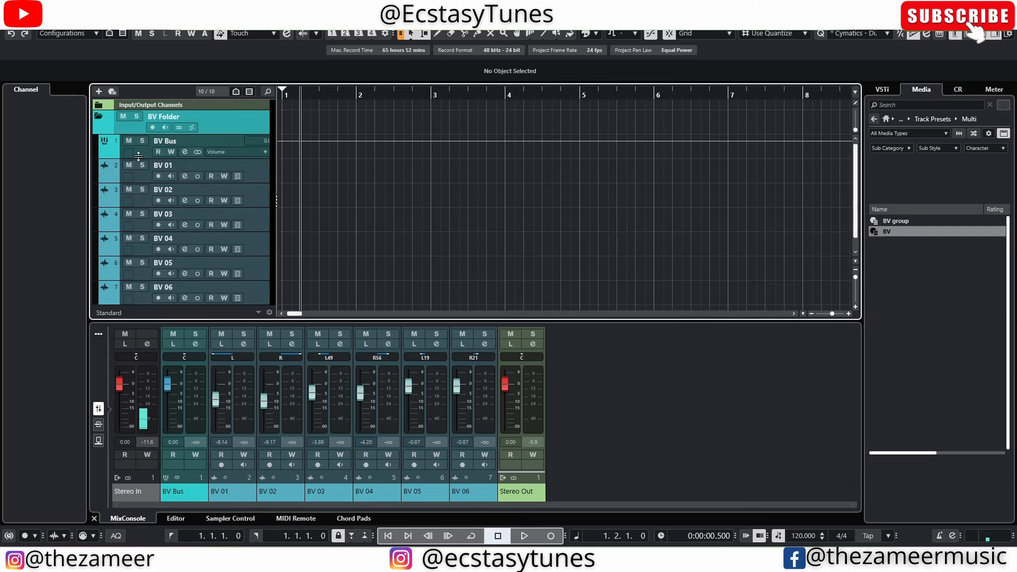
click(262, 169)
click(262, 287)
click(255, 173)
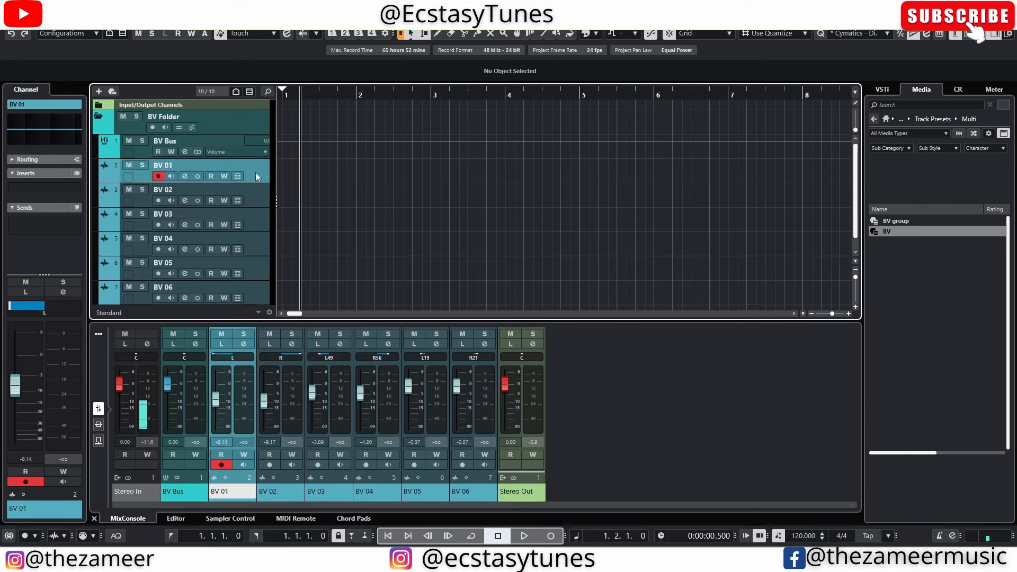
shift+click(260, 287)
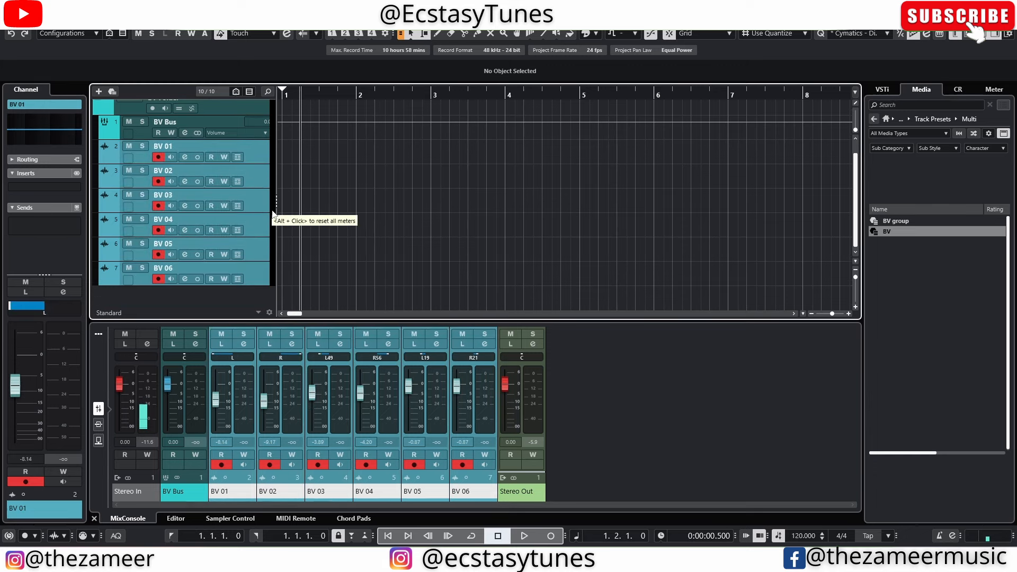
right_click(251, 158)
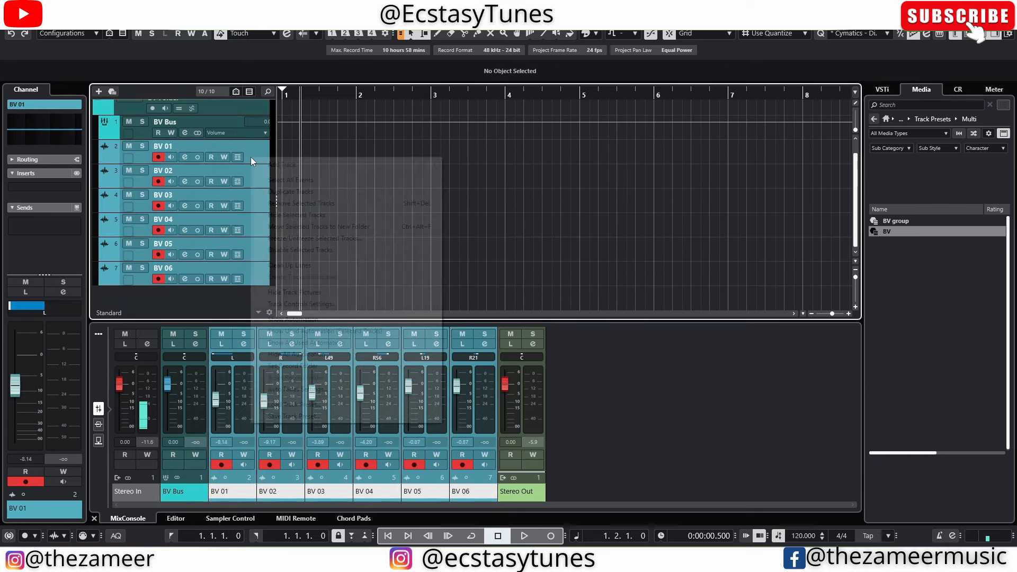
click(525, 196)
- Add six more backing-vocal tracks from the "BV" multi-track preset and move them into the BV Folder below BV 05
drag(887, 232, 261, 302)
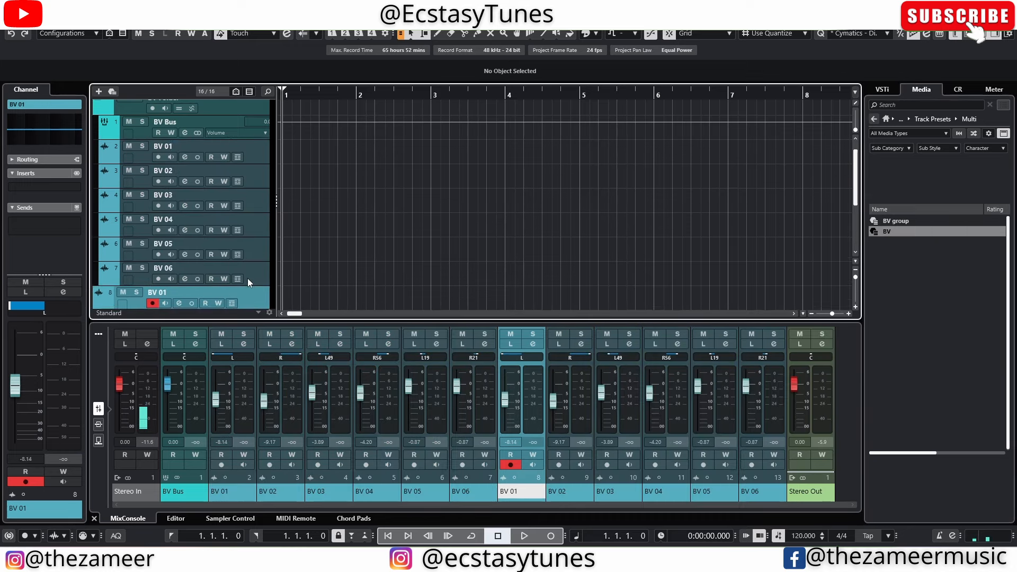
scroll(247, 279, down, 3)
shift+click(260, 281)
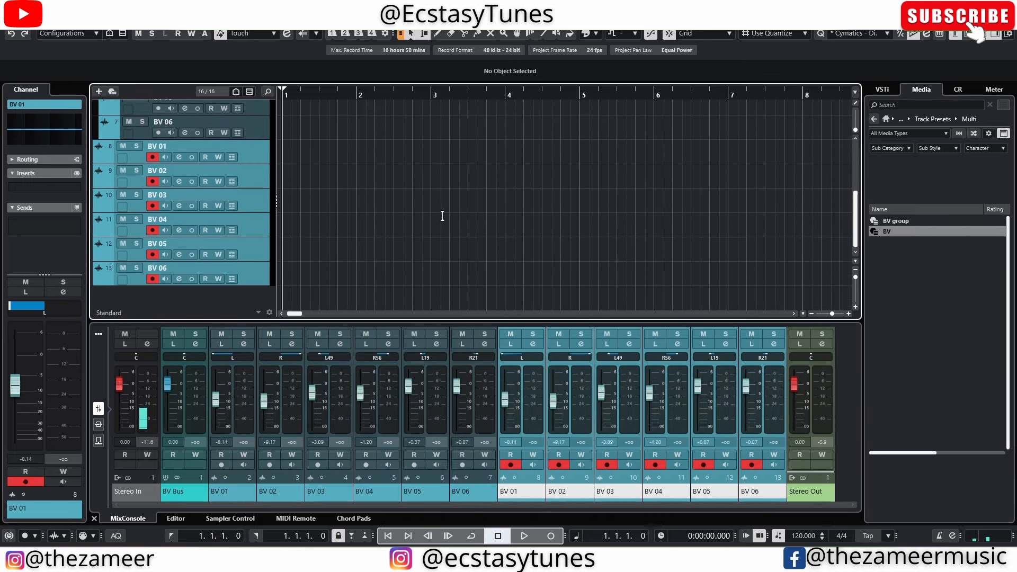
scroll(233, 238, up, 3)
drag(255, 237, 268, 192)
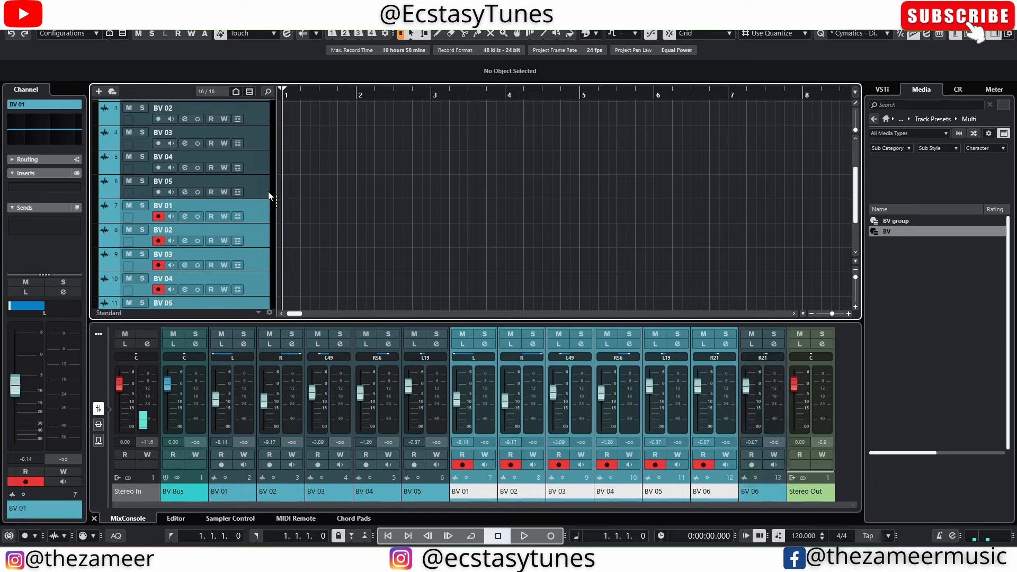
scroll(258, 209, down, 1)
scroll(235, 217, up, 5)
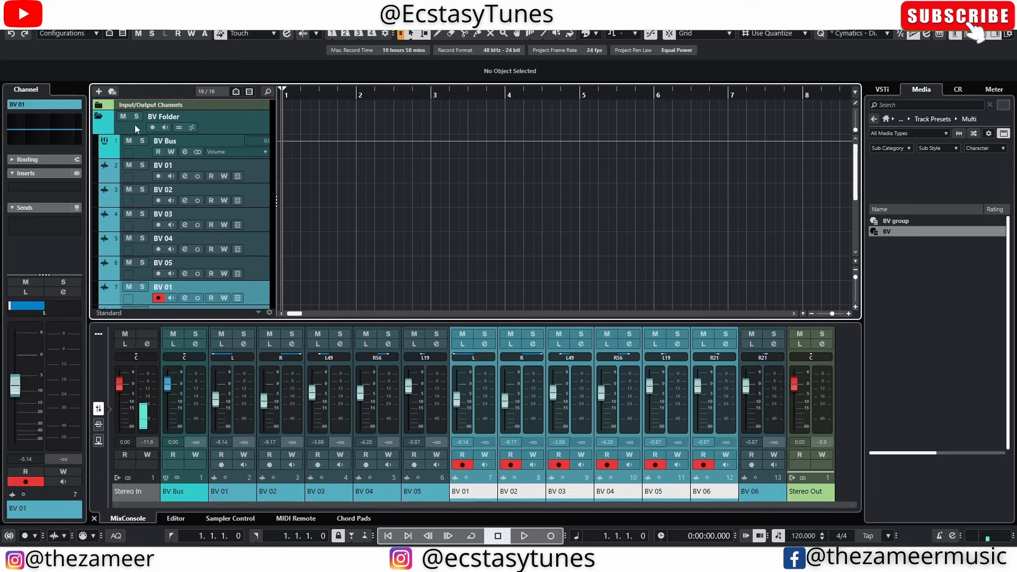
- Import only tracks BV 01 and BV 02 from the "BV folder" track archive as new tracks
click(228, 121)
click(13, 24)
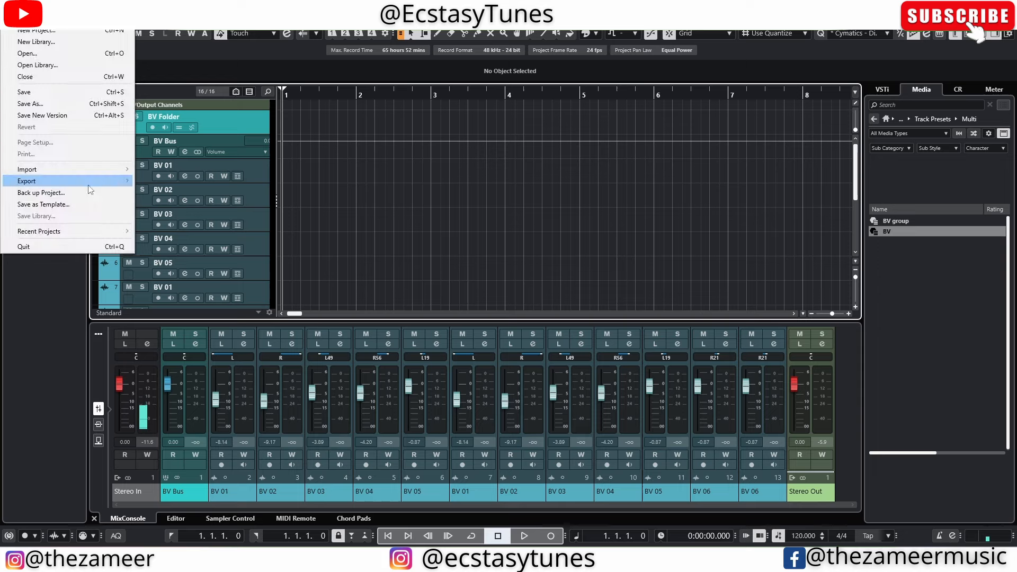
mouse_move(68, 174)
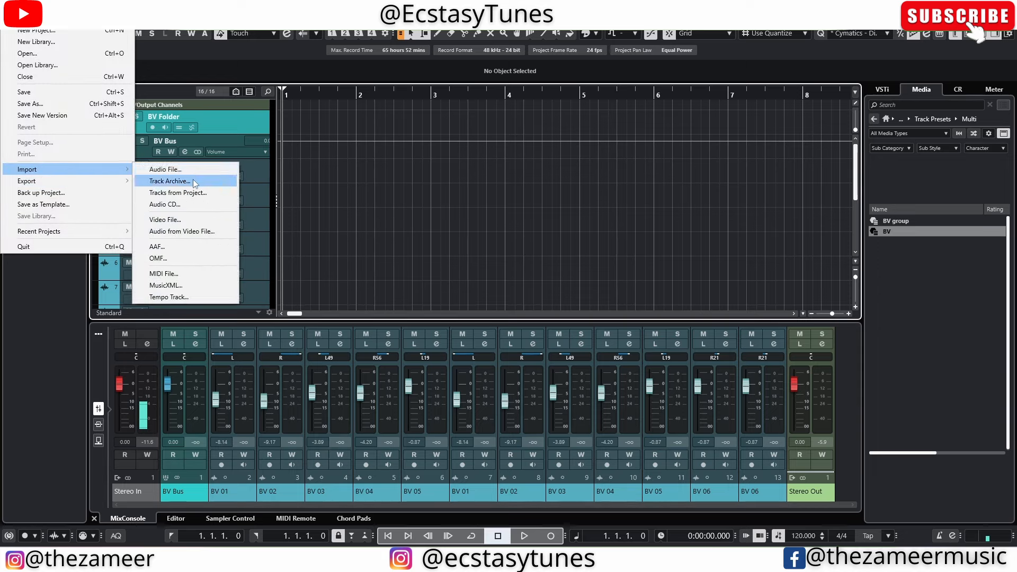
click(192, 181)
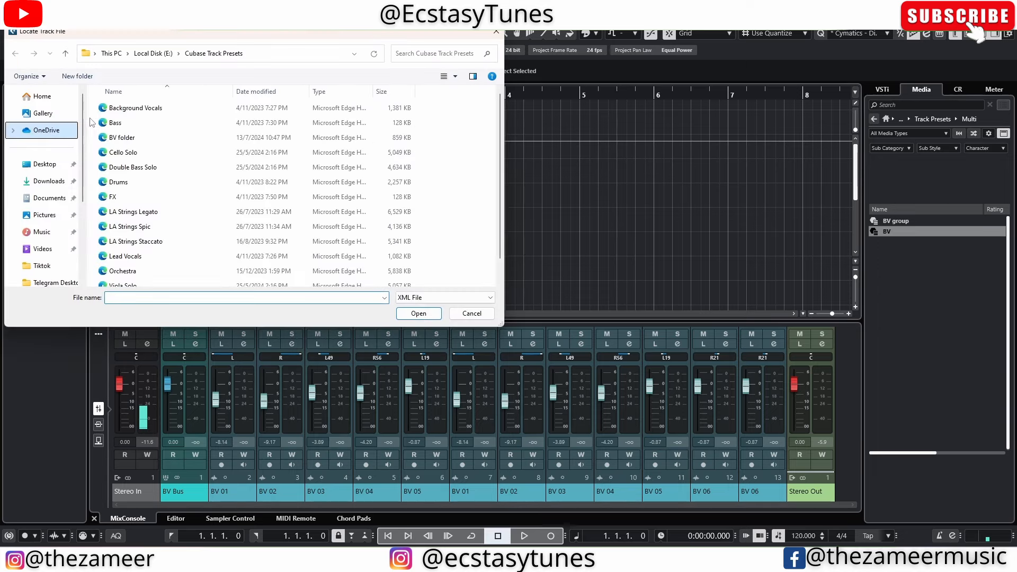
click(125, 137)
click(415, 315)
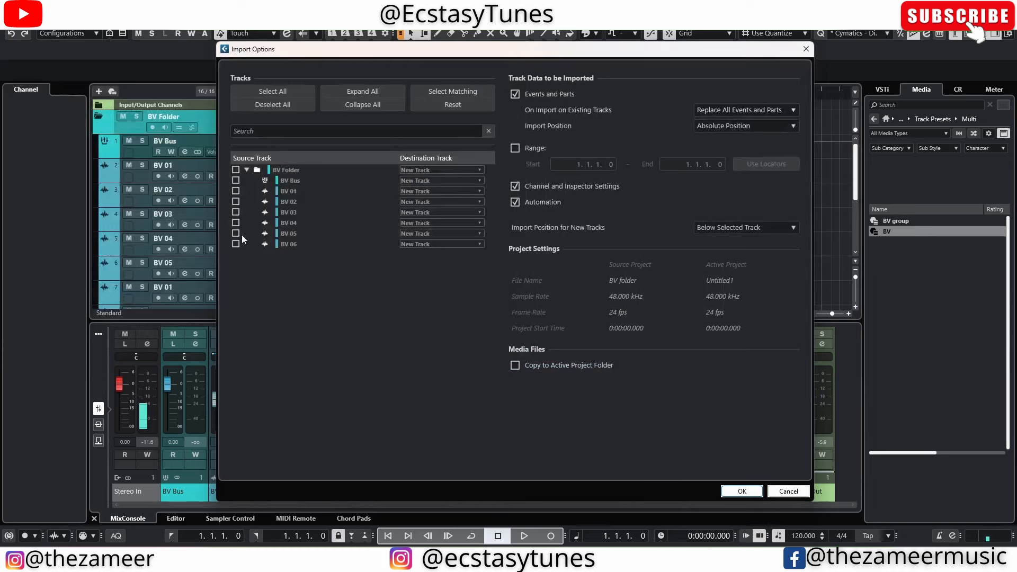
click(236, 191)
click(236, 201)
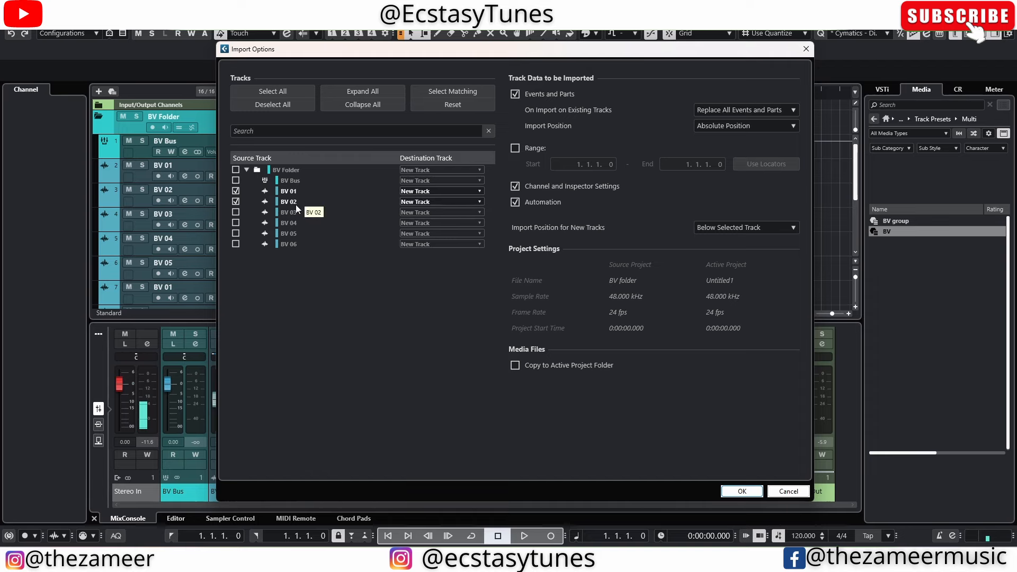
click(746, 493)
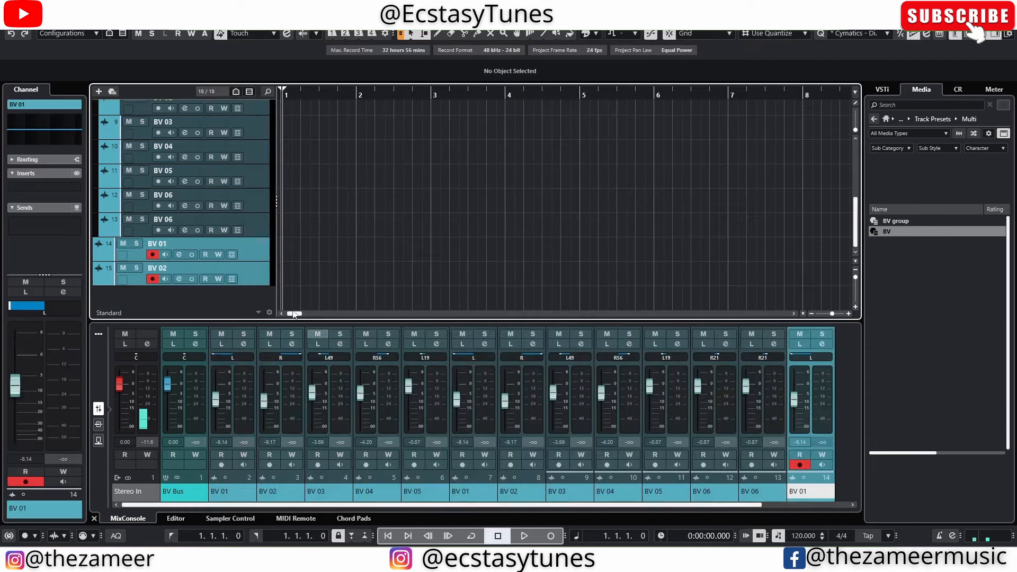
- Select the newly imported BV 01 and BV 02 tracks to check them, and collapse the BV Folder
click(252, 278)
click(251, 256)
click(254, 281)
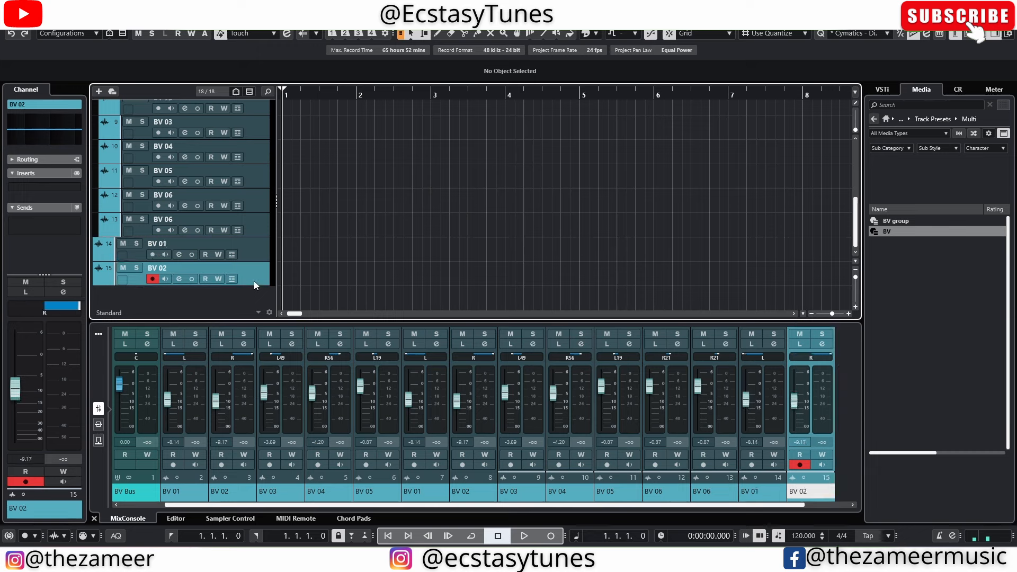
click(252, 256)
shift+click(252, 281)
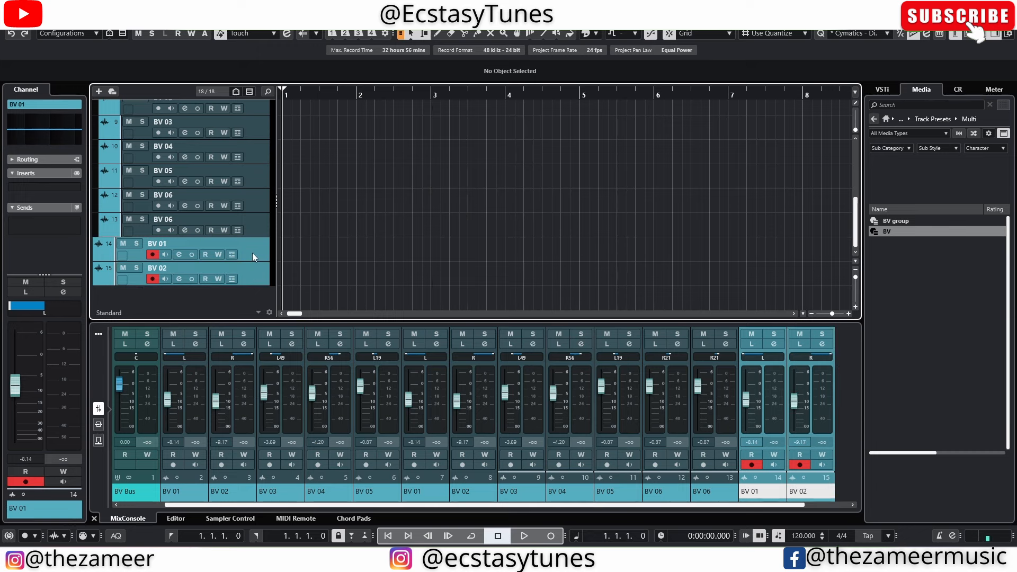
scroll(252, 256, up, 6)
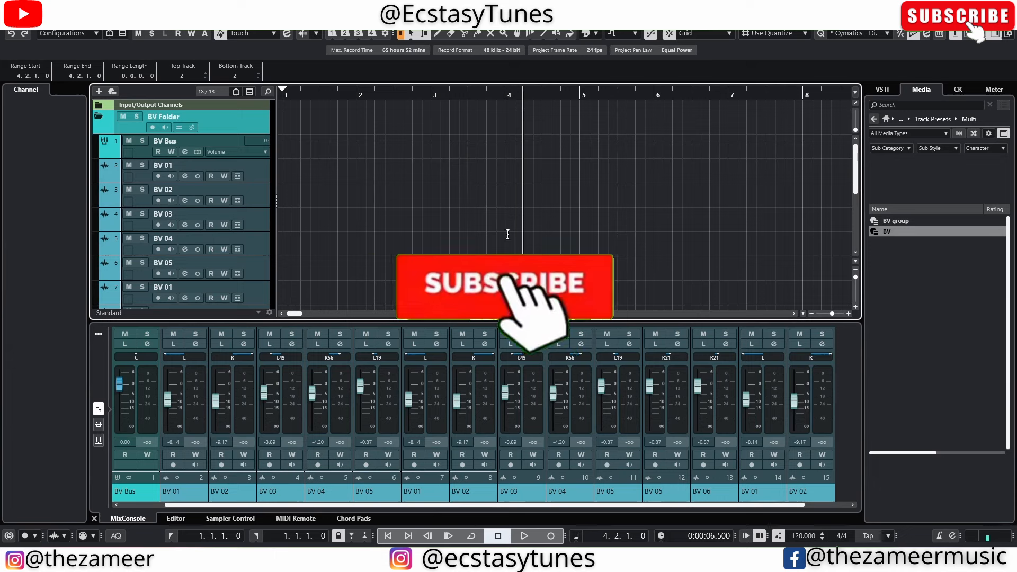
click(103, 118)
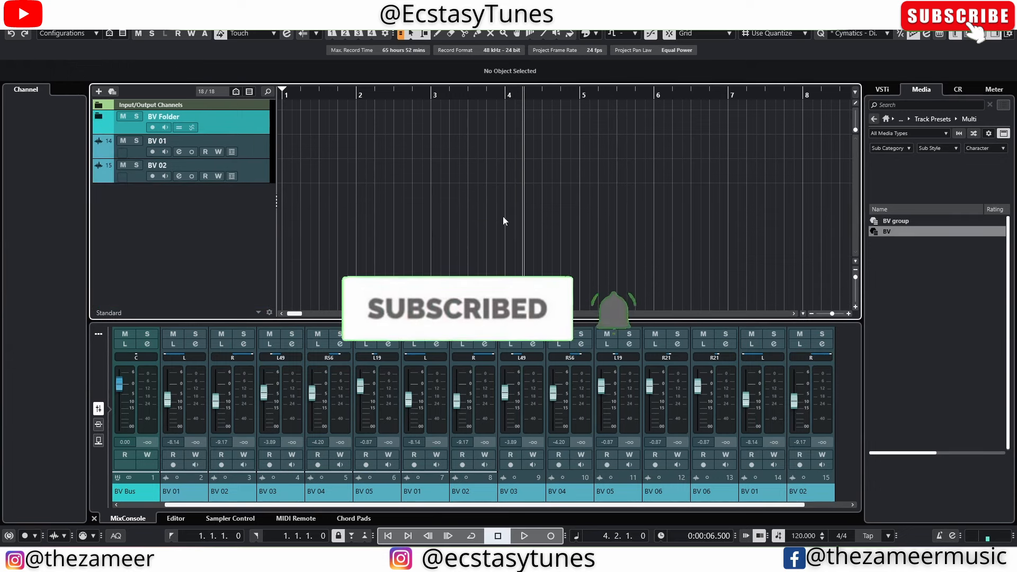
- Leave the multi-track presets and bring up the File Browser among the media sources
click(886, 119)
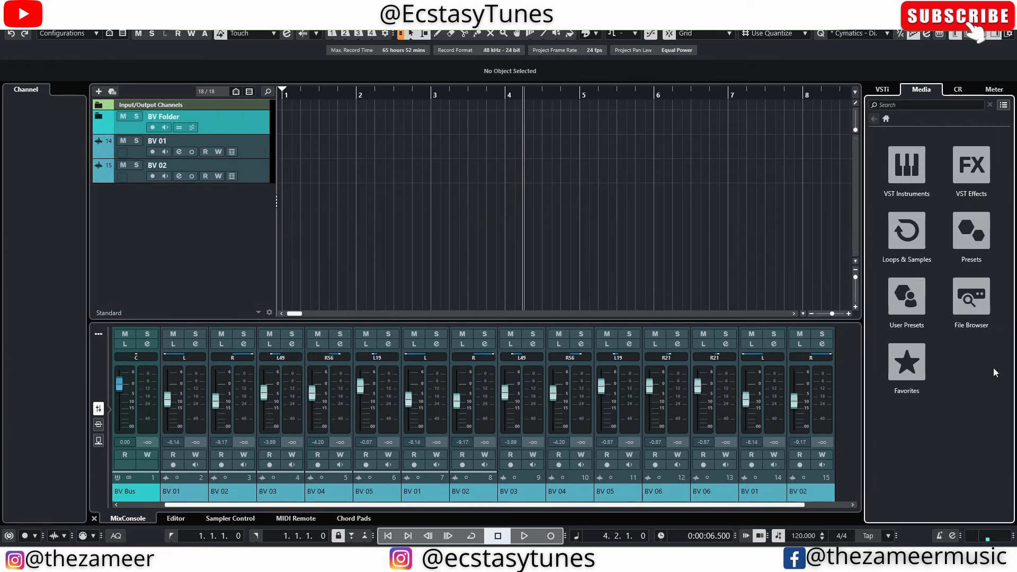
click(963, 299)
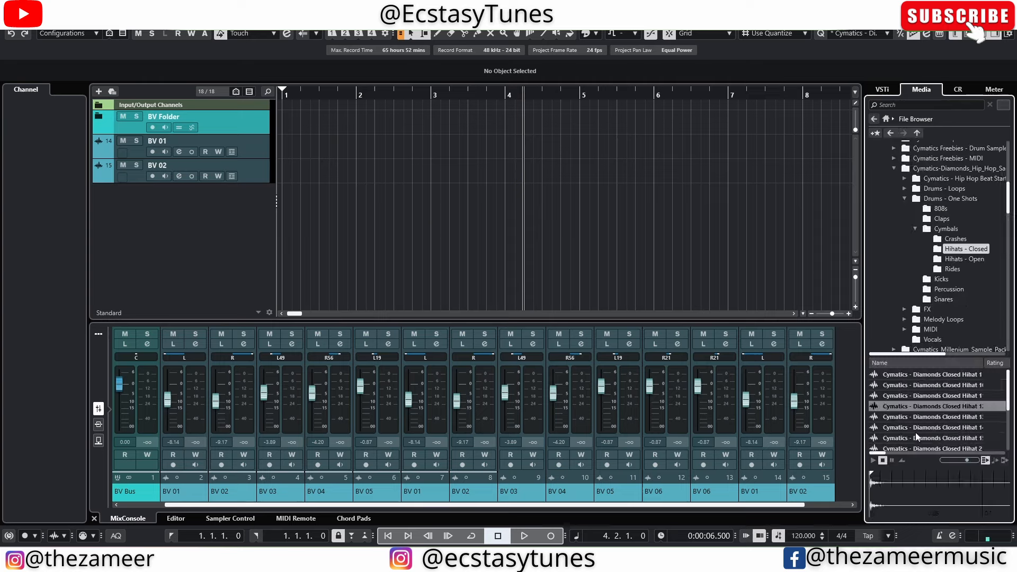
- Open the MIDI part of the Cymatics - Diamonds Closed Hihat 12 sample in the Key Editor and expand Chord Editing
double_click(935, 406)
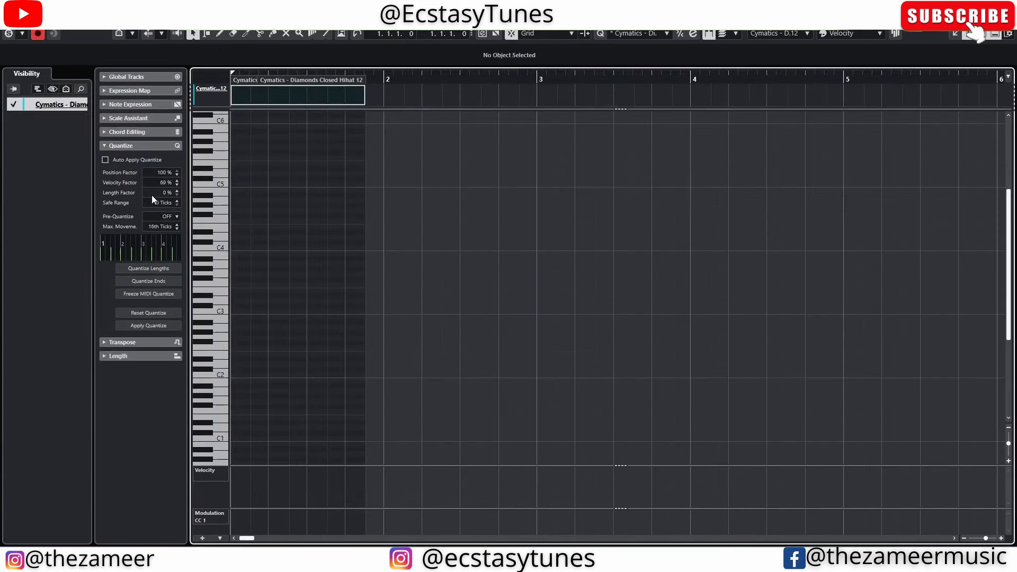
click(140, 145)
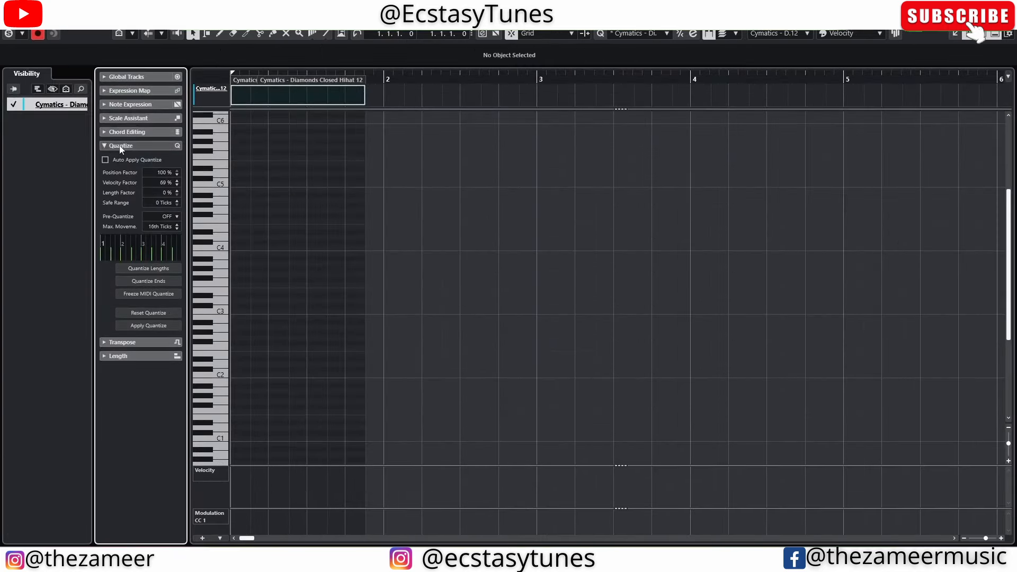
click(143, 131)
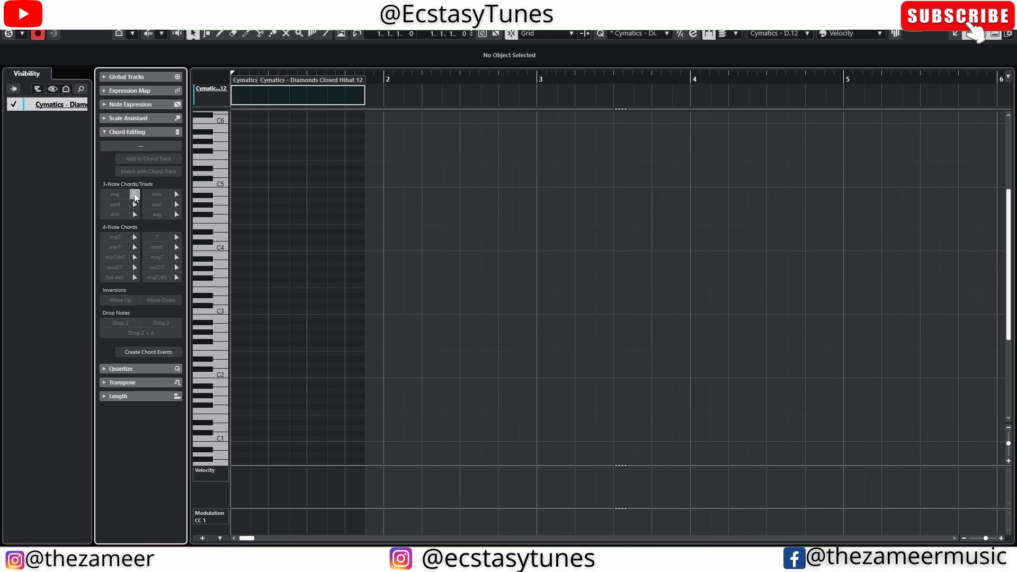
- Draw four consecutive major triads in bar 1, rooted on F#3, G#3, D4 and F#3
click(135, 197)
click(246, 278)
click(259, 269)
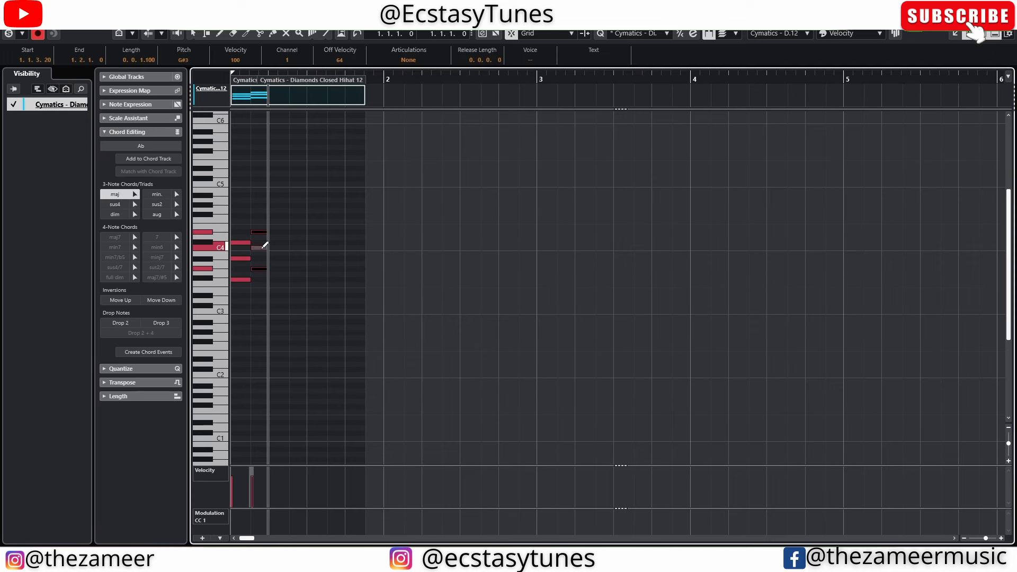
click(279, 237)
click(296, 279)
- Time-stretch the MIDI part so its four chords fill two bars, ending at bar 3
key(1)
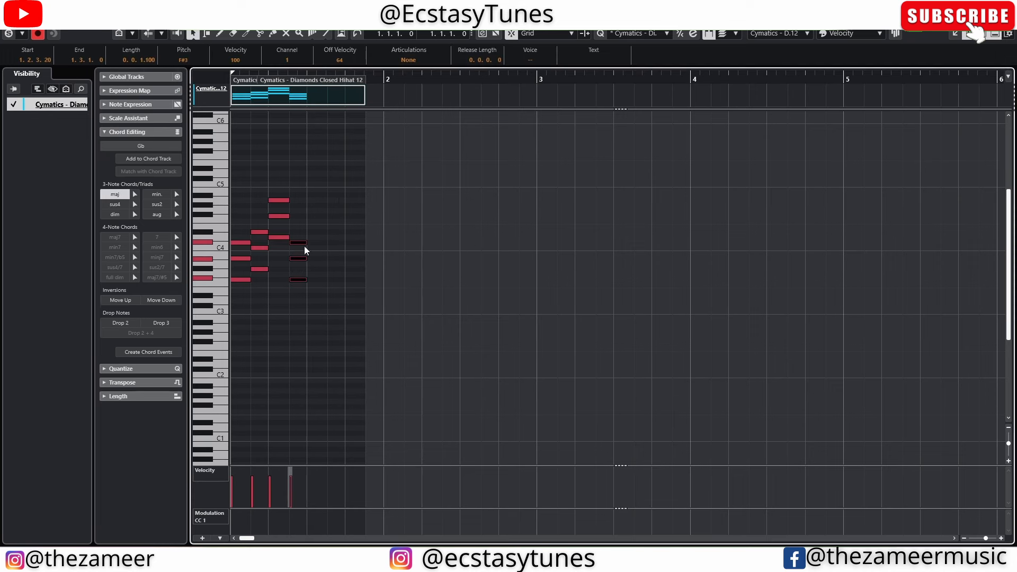
key(ctrl+a)
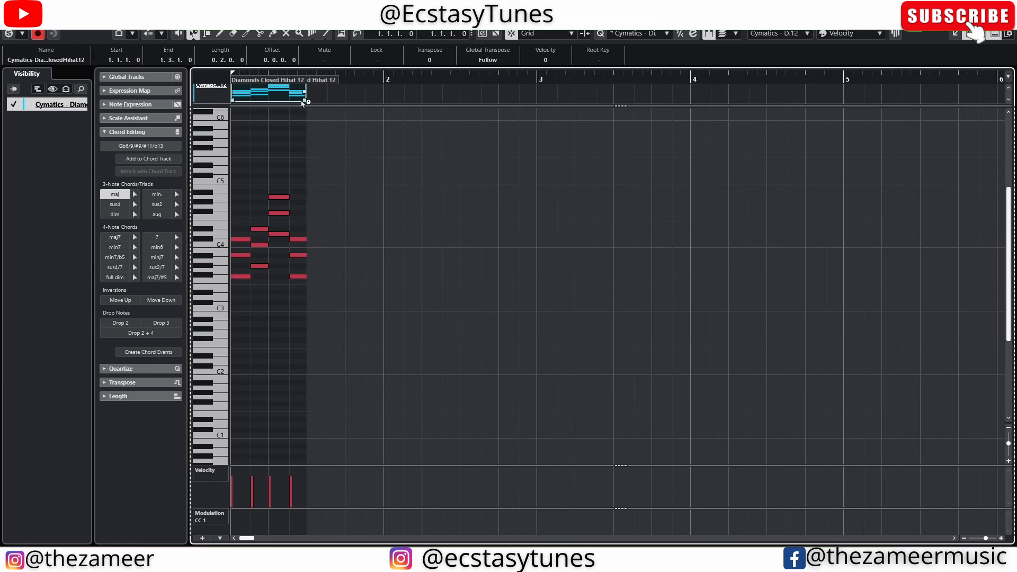
drag(306, 100, 536, 100)
click(494, 193)
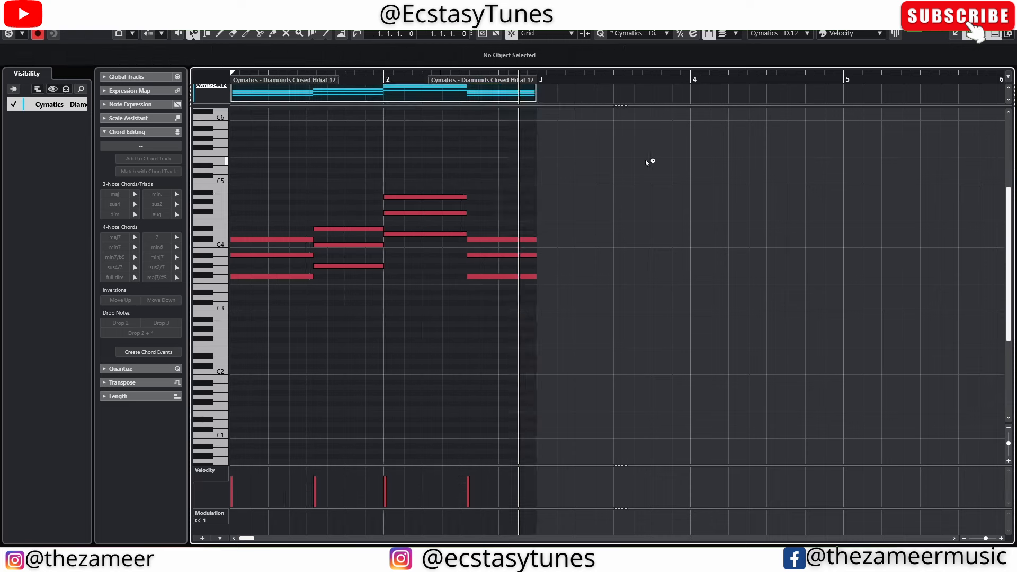
- Quantize all the chord notes and return the Object Selection tool to Normal Sizing
key(ctrl+a)
key(q)
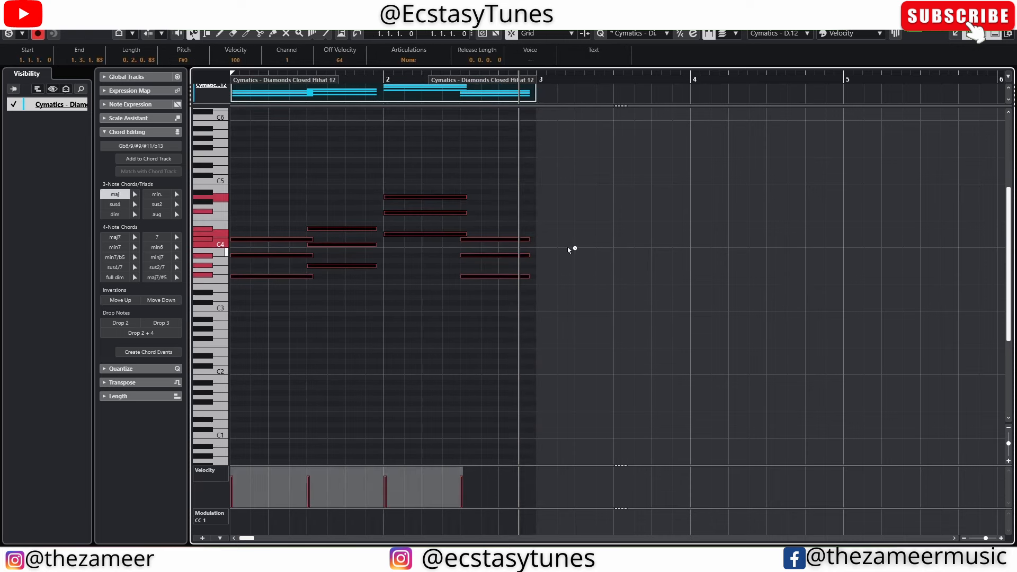
click(568, 248)
drag(581, 144, 282, 309)
click(387, 338)
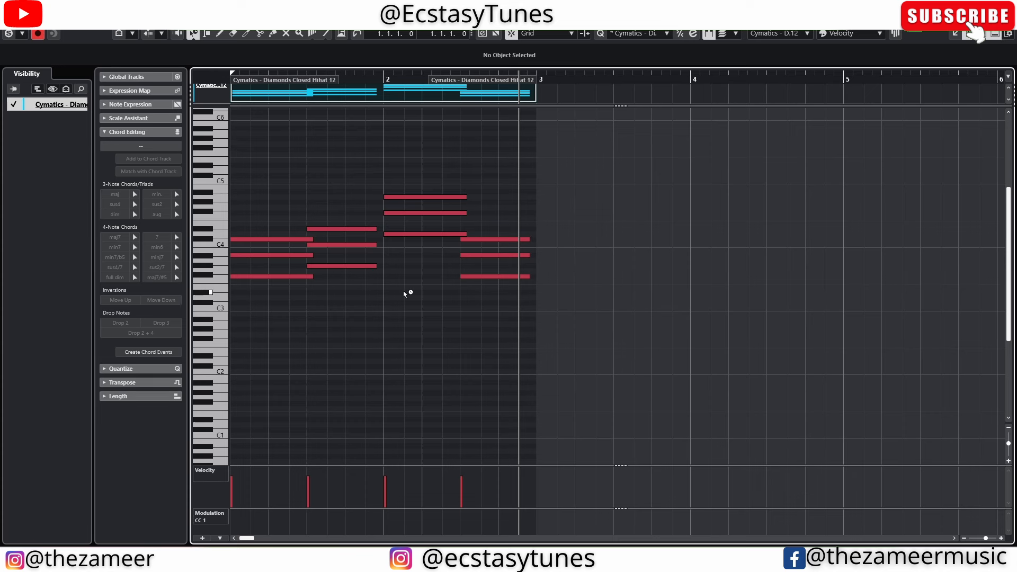
key(1)
key(1)
key(1)
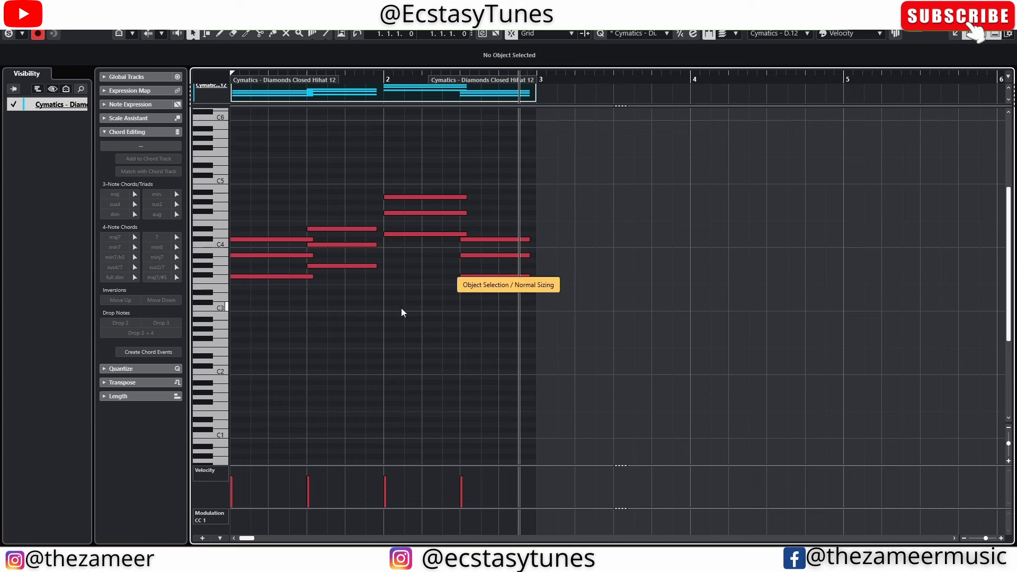
- Duplicate the second chord's G#3 note on top of itself and shorten one copy to end at 1.4.2.48
click(353, 267)
scroll(356, 307, up, 5)
scroll(432, 296, down, 7)
scroll(413, 289, up, 3)
scroll(339, 292, down, 2)
click(320, 292)
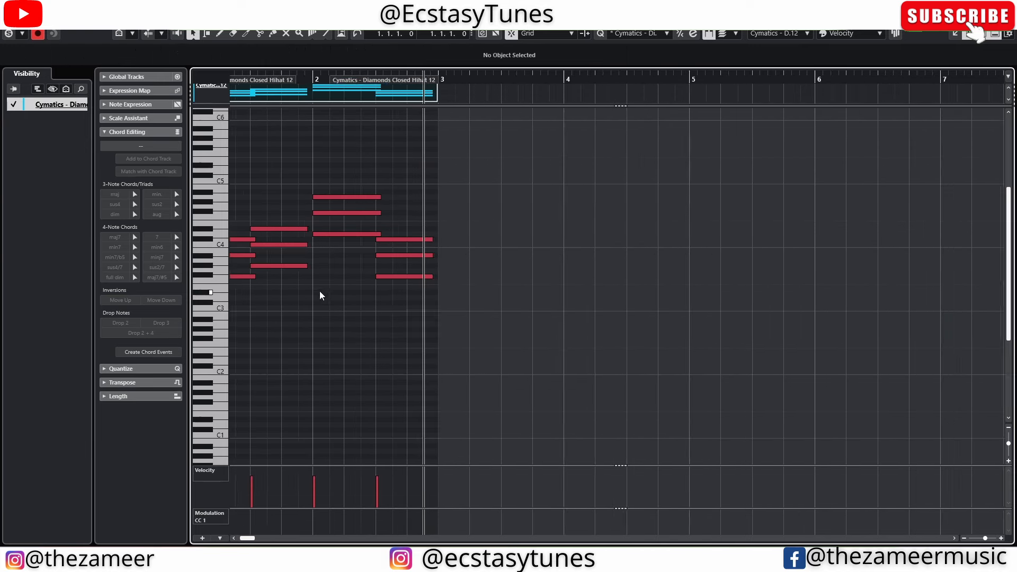
scroll(370, 302, up, 2)
scroll(286, 314, down, 4)
scroll(313, 284, up, 6)
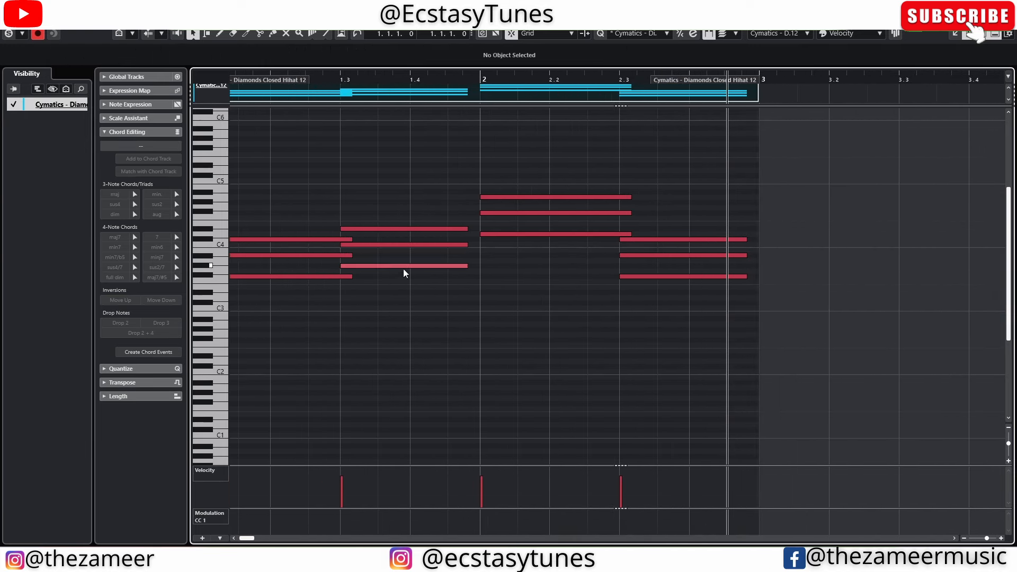
mouse_move(373, 266)
mouse_down()
mouse_move(444, 269)
mouse_move(407, 270)
mouse_move(420, 270)
mouse_move(362, 291)
mouse_move(370, 267)
mouse_up()
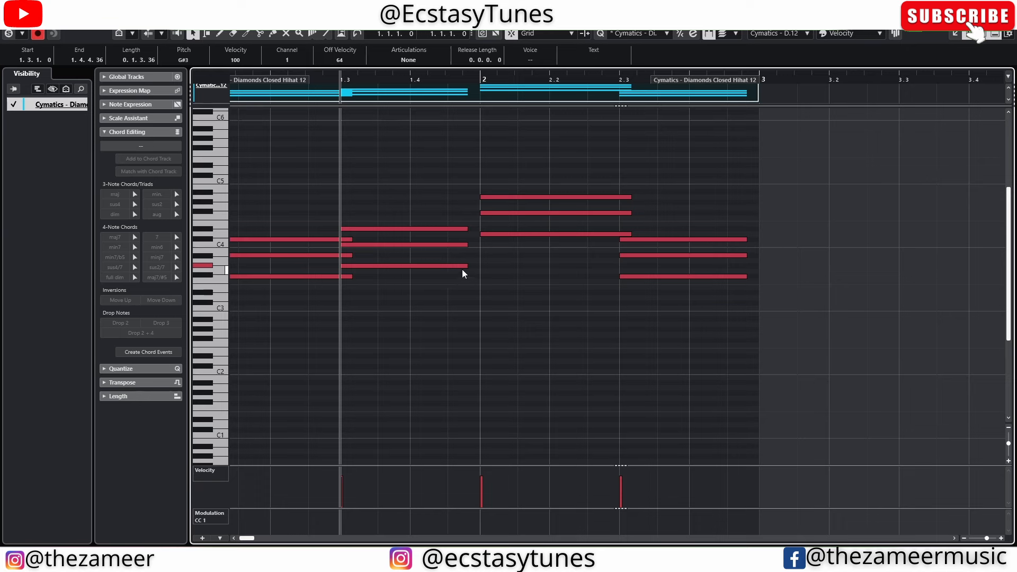
drag(465, 267, 435, 267)
key(Delete)
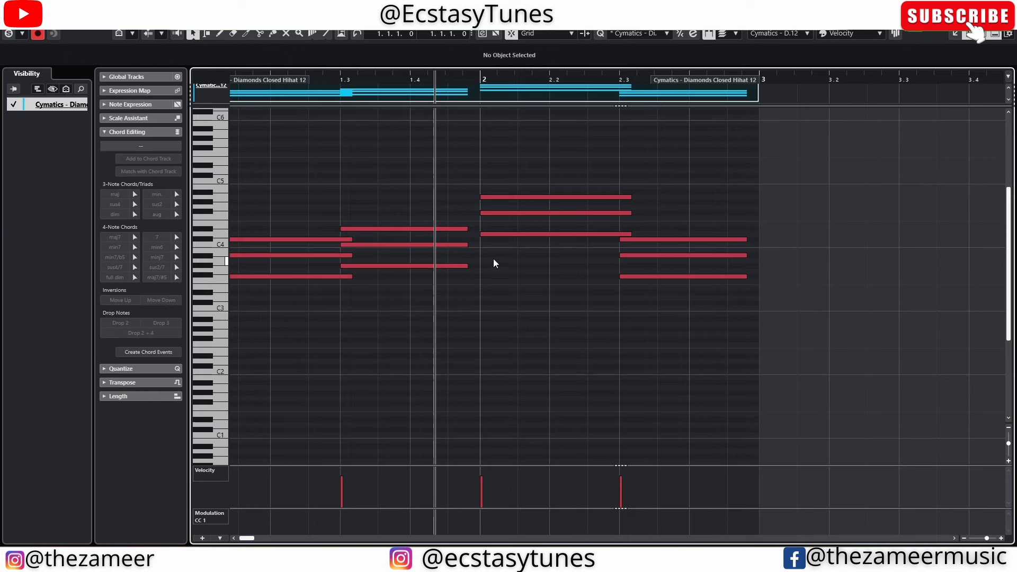
- Compare the two overlapping G#3 notes by selecting each in turn, and lower the shorter one's velocity to about 79
click(407, 265)
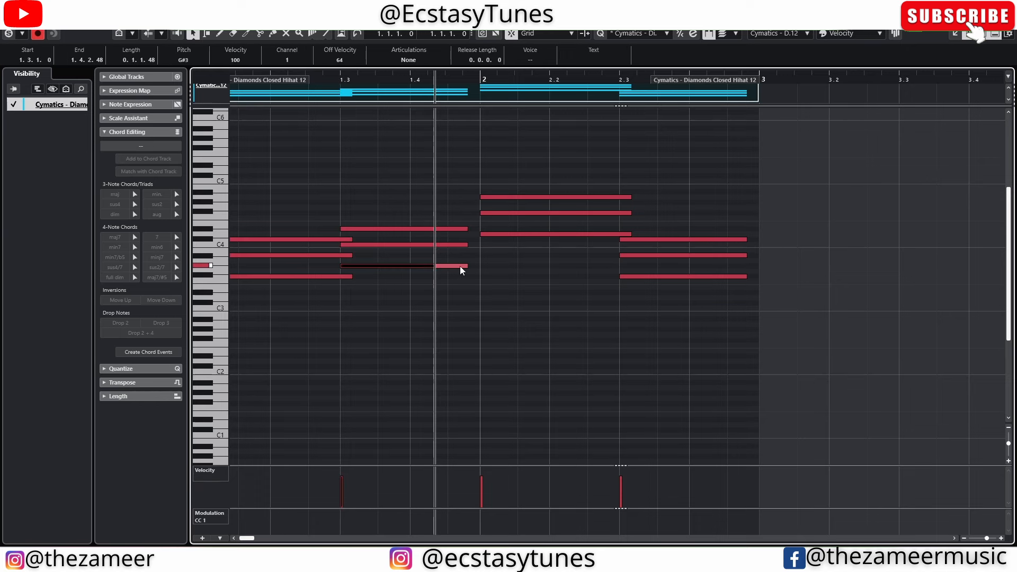
click(460, 266)
click(403, 270)
click(461, 267)
click(411, 271)
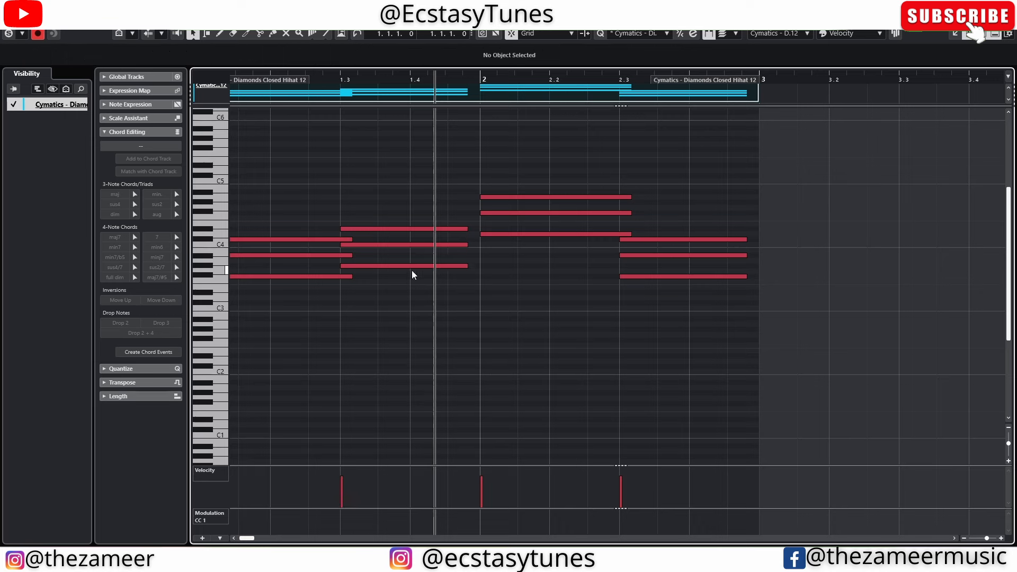
click(450, 266)
click(424, 270)
click(448, 266)
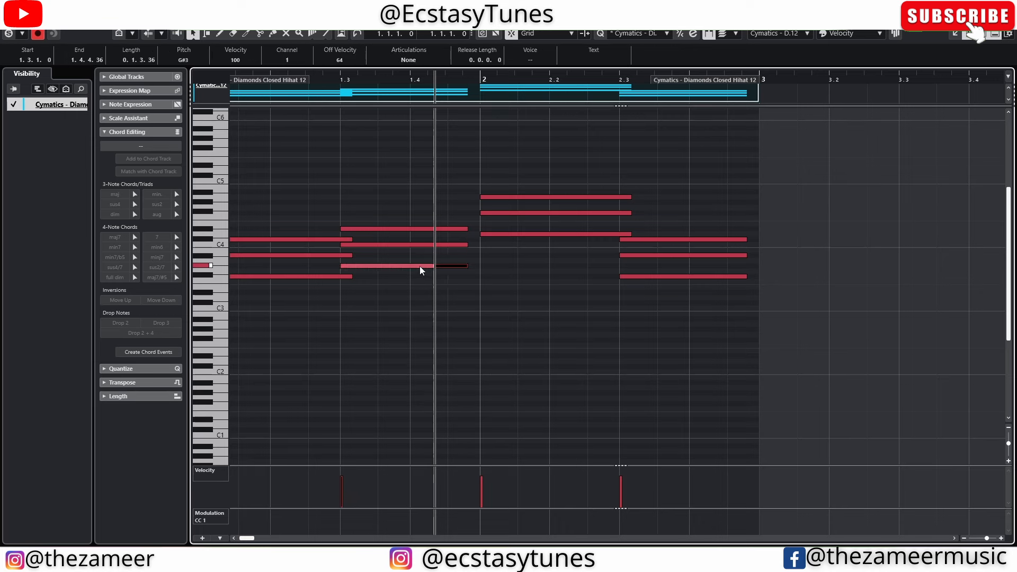
click(420, 266)
click(488, 260)
click(416, 268)
drag(415, 268, 416, 292)
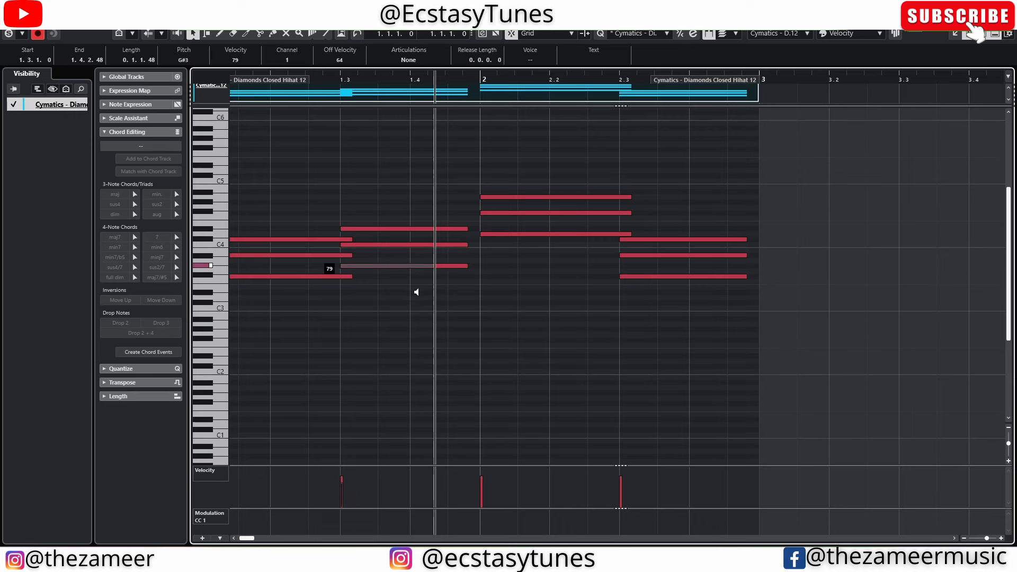
- Select the overlapping G#3 notes and remove the duplicate with the Delete Doubles function
click(450, 266)
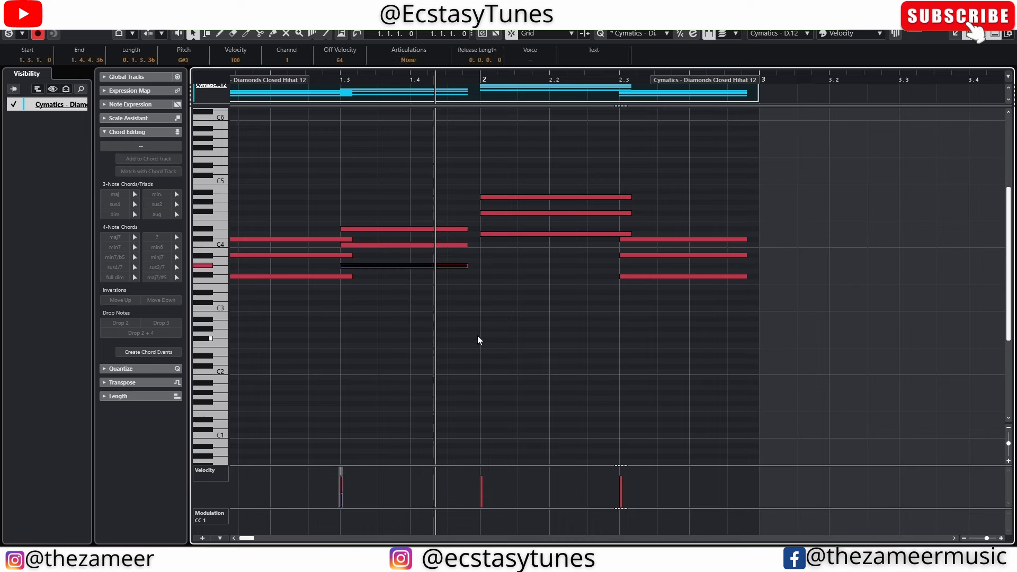
click(47, 19)
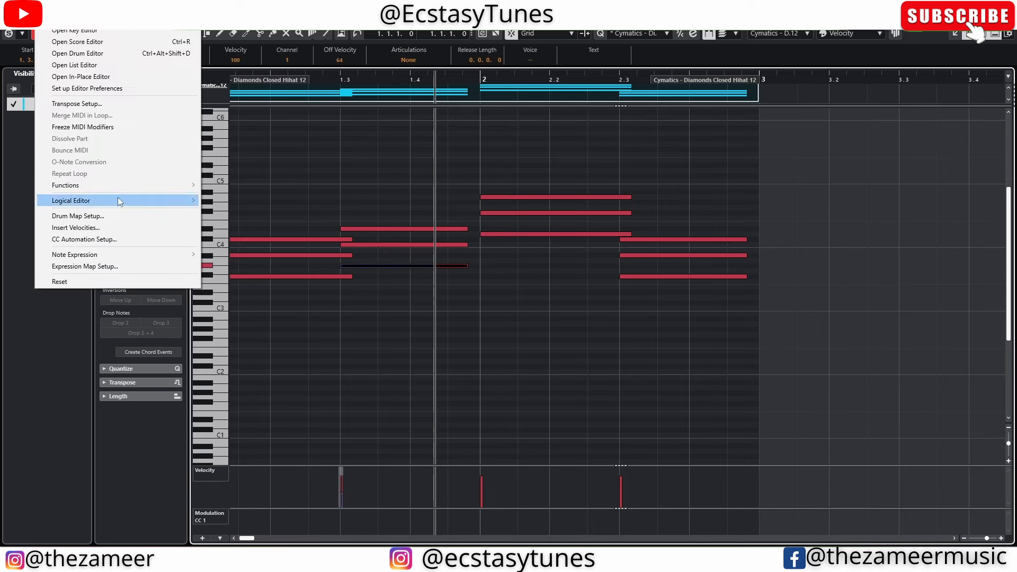
mouse_move(109, 186)
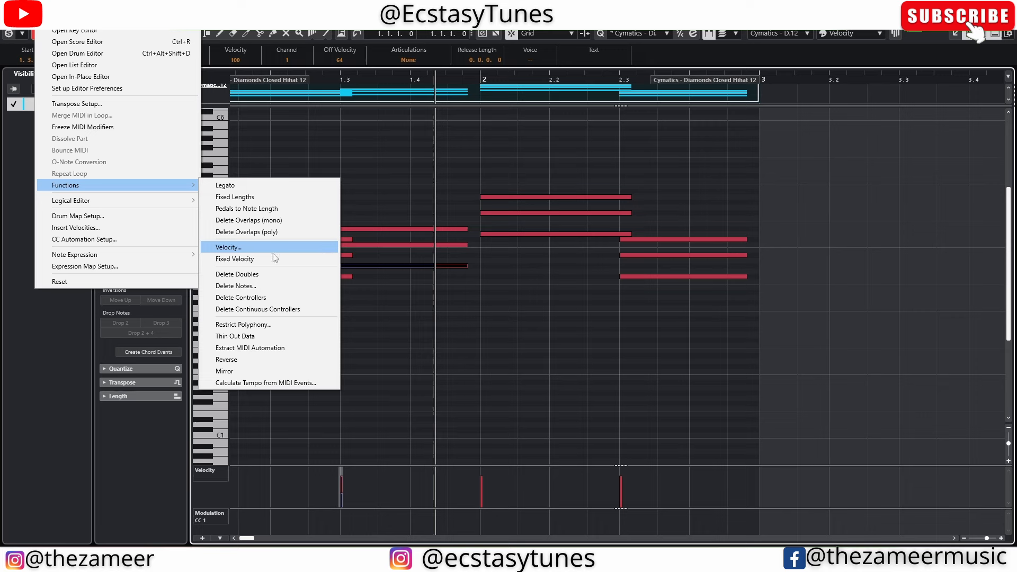
click(249, 275)
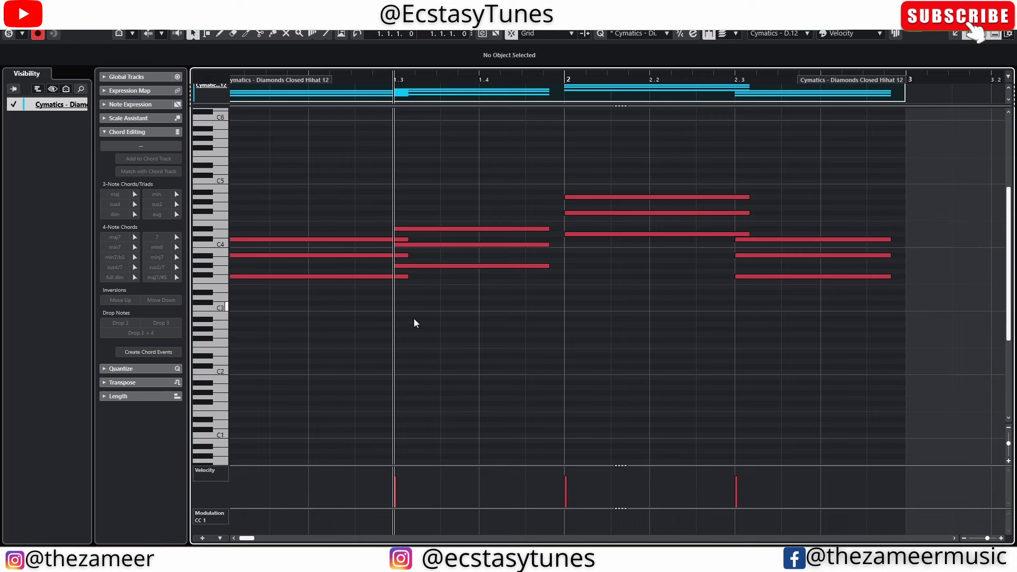
- Add two very short notes before the second chord: C#3 with velocity 30 and D#3 with velocity 12
alt+click(366, 304)
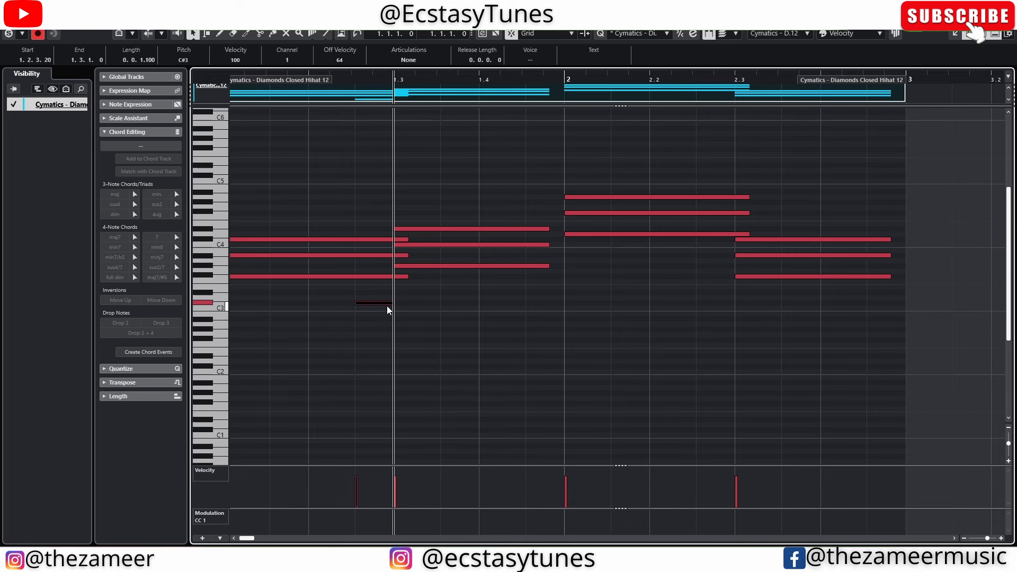
click(356, 500)
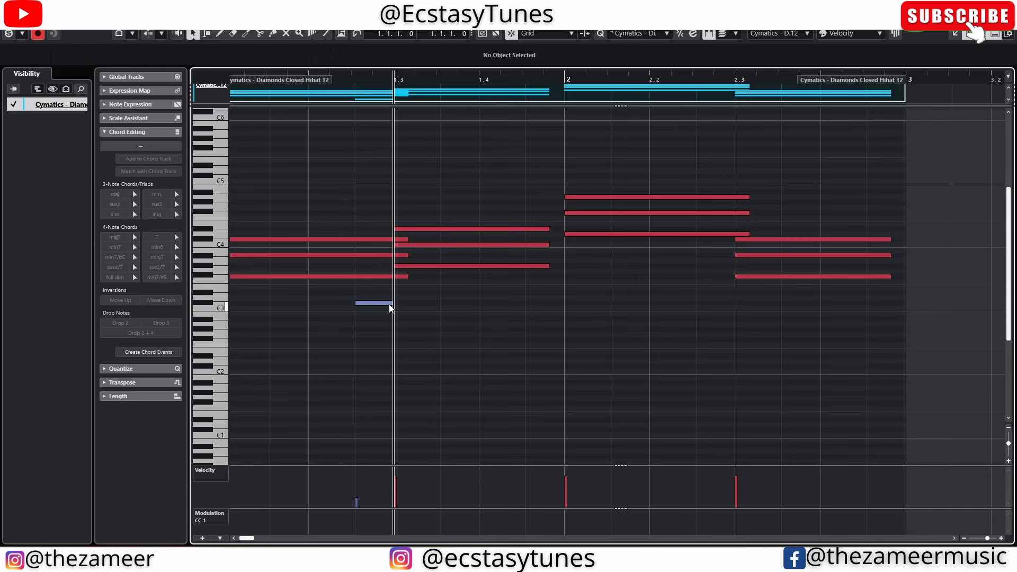
mouse_move(392, 303)
mouse_down()
mouse_move(361, 303)
mouse_move(359, 292)
mouse_move(391, 292)
mouse_up()
alt+click(368, 293)
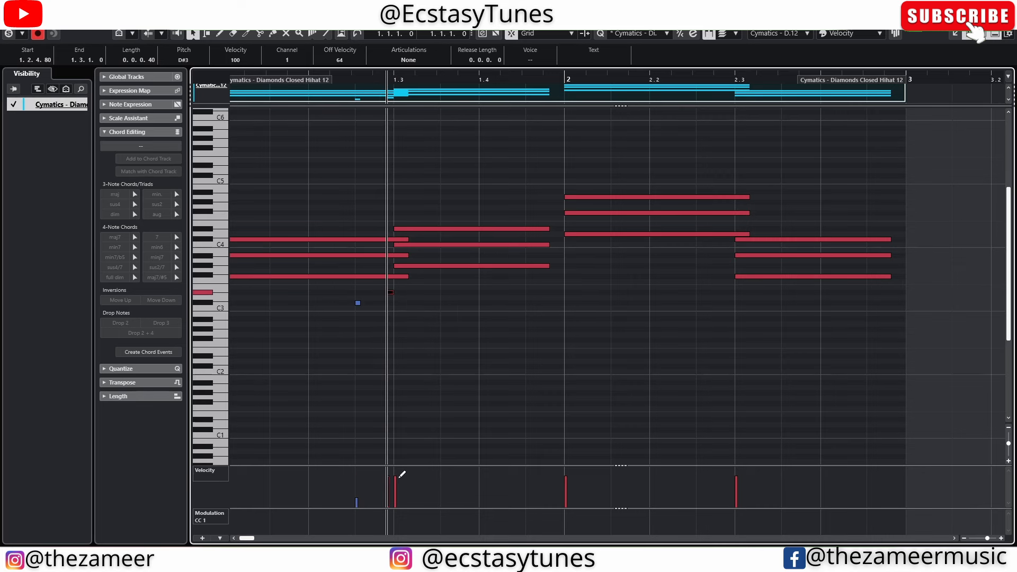
drag(396, 478, 390, 503)
scroll(313, 378, up, 2)
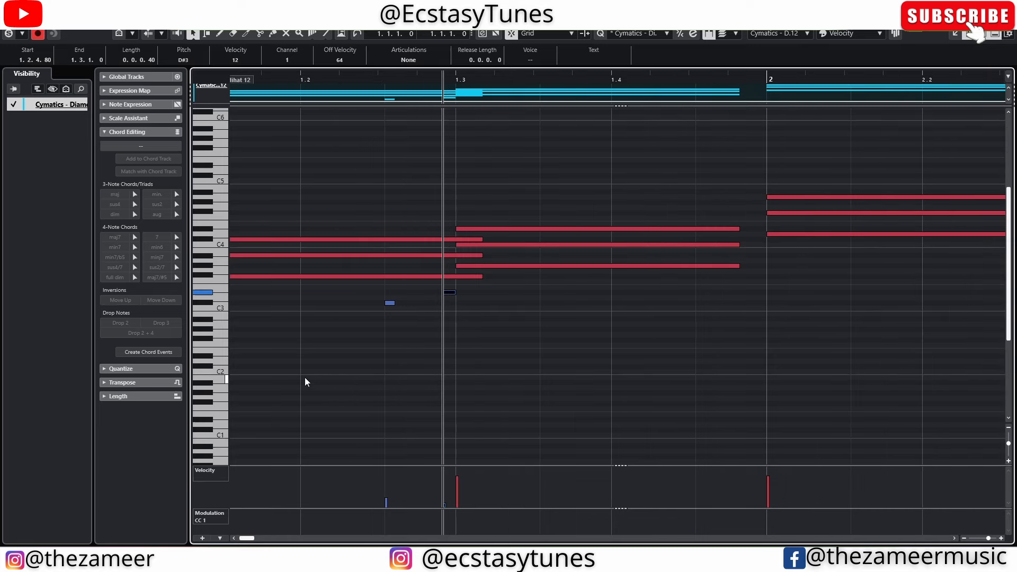
- Select the short low-velocity C#3 and D#3 notes to examine their size among the chords
click(308, 375)
drag(469, 291, 345, 345)
scroll(342, 347, down, 2)
scroll(330, 367, up, 2)
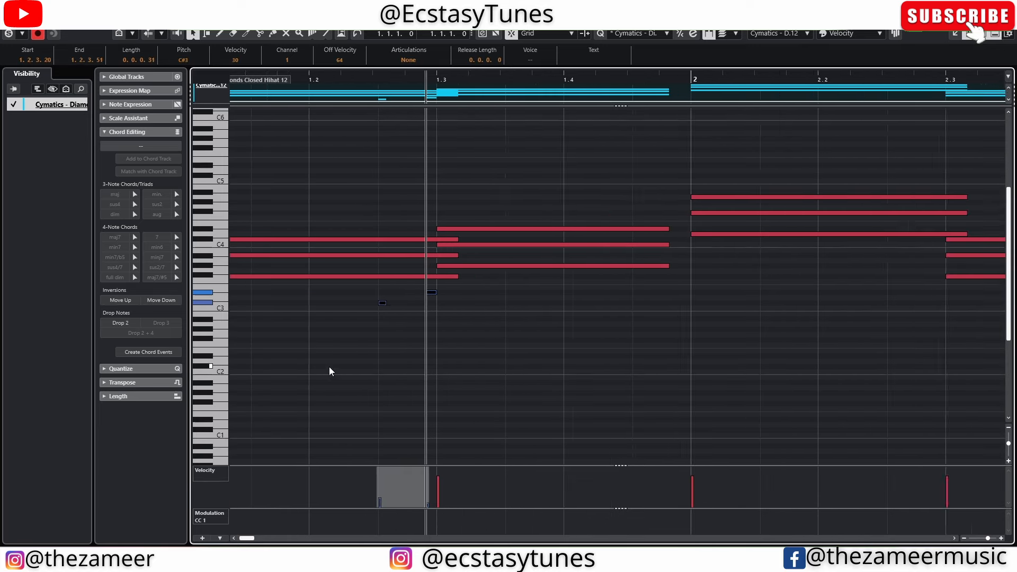
click(475, 321)
drag(504, 287, 357, 334)
scroll(409, 356, down, 3)
click(409, 356)
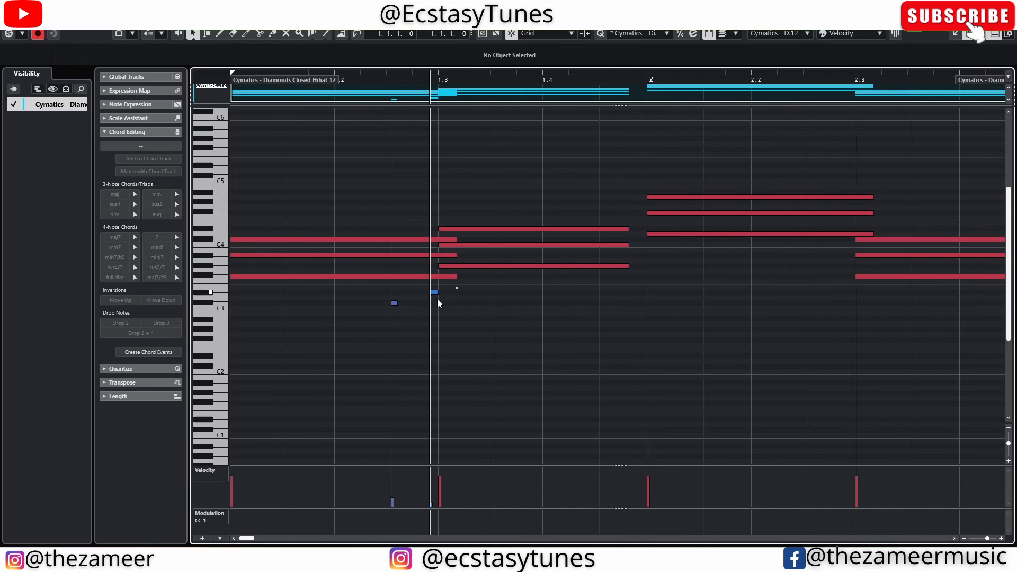
scroll(549, 297, down, 2)
- Run Delete Notes on all notes with a 120-tick minimum length and a raised minimum velocity, and undo the deletion
key(ctrl+a)
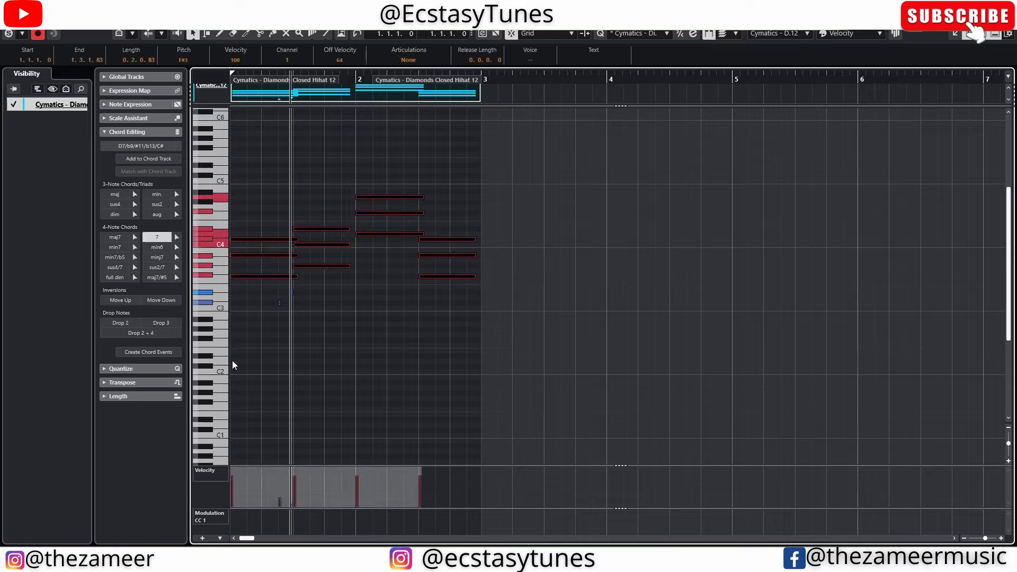
scroll(711, 338, up, 2)
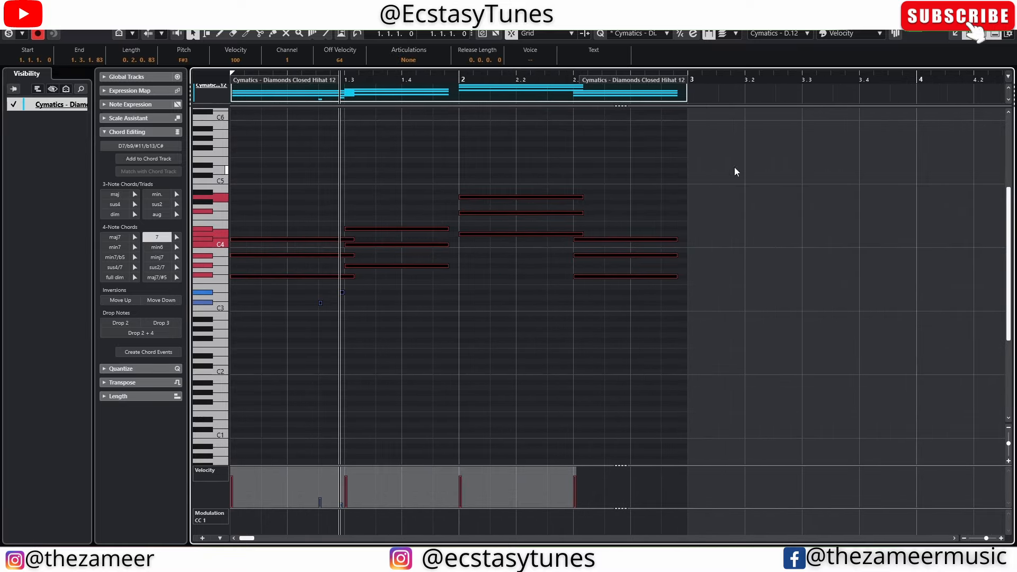
drag(734, 167, 217, 318)
click(45, 18)
mouse_move(122, 189)
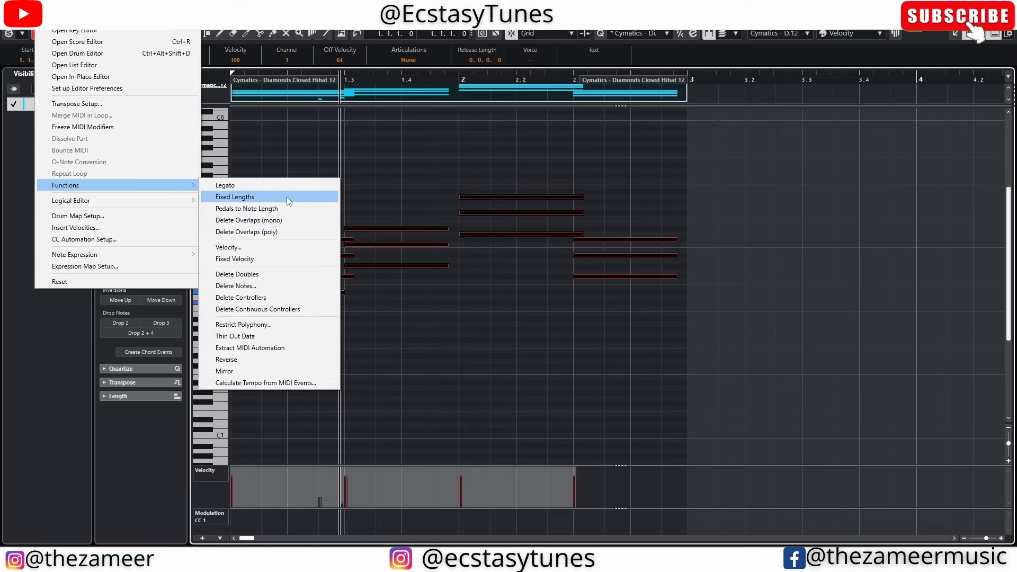
click(249, 286)
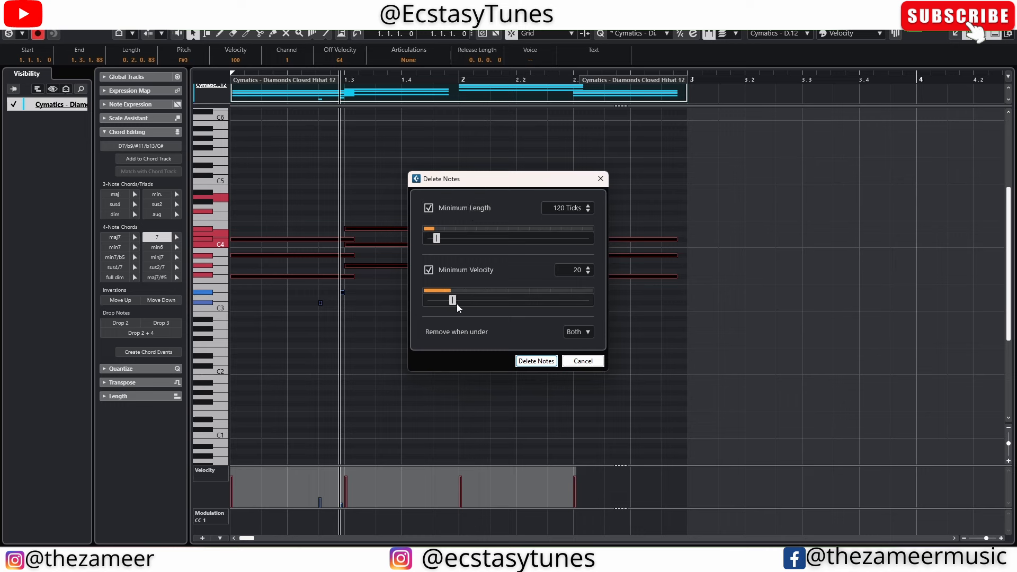
drag(494, 301, 515, 303)
click(536, 361)
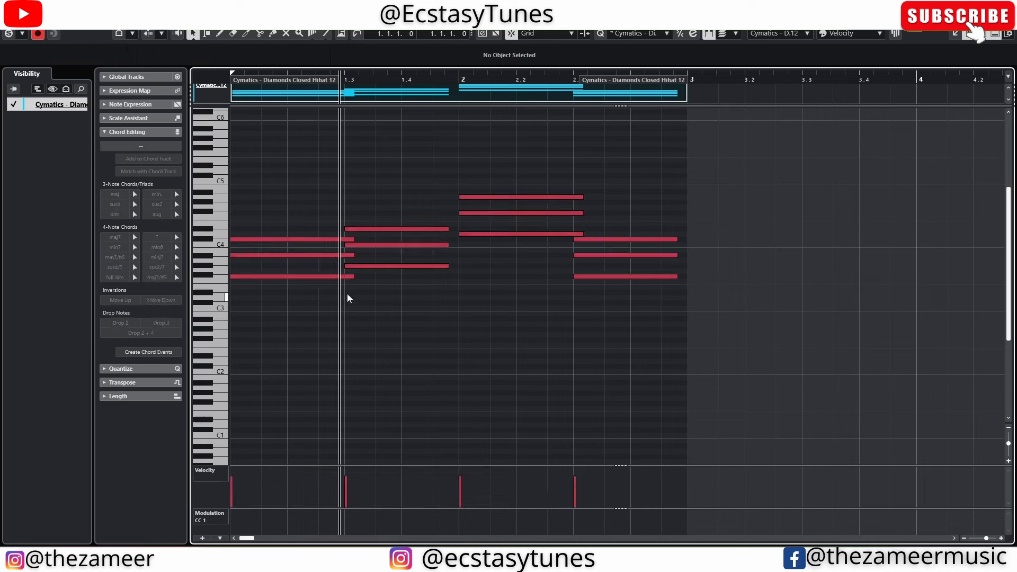
key(ctrl+z)
key(ctrl+z)
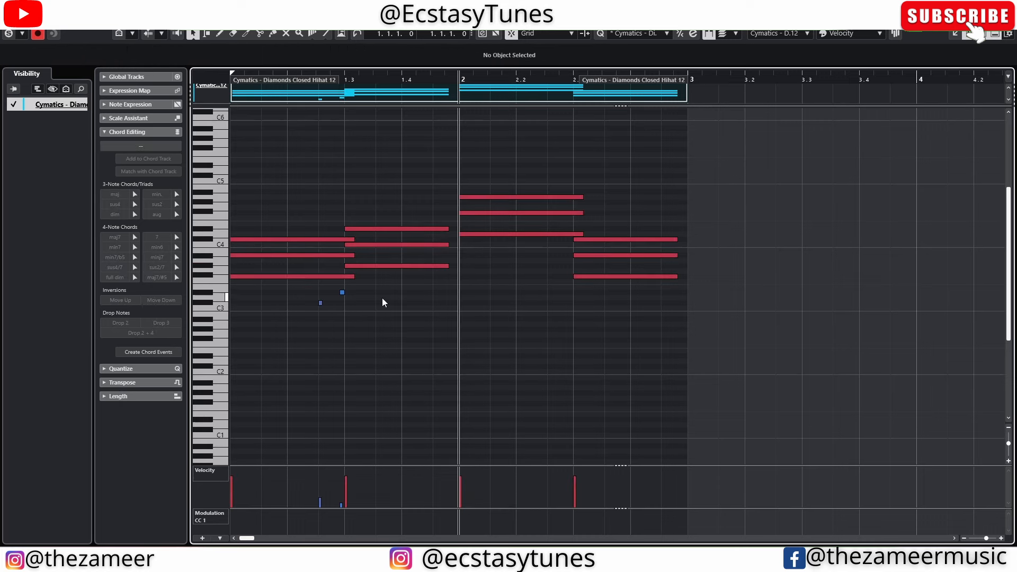
- Copy the short low-velocity notes to further positions below the second chord and around C2 in bar 2
drag(322, 311, 314, 315)
drag(320, 303, 471, 382)
click(578, 351)
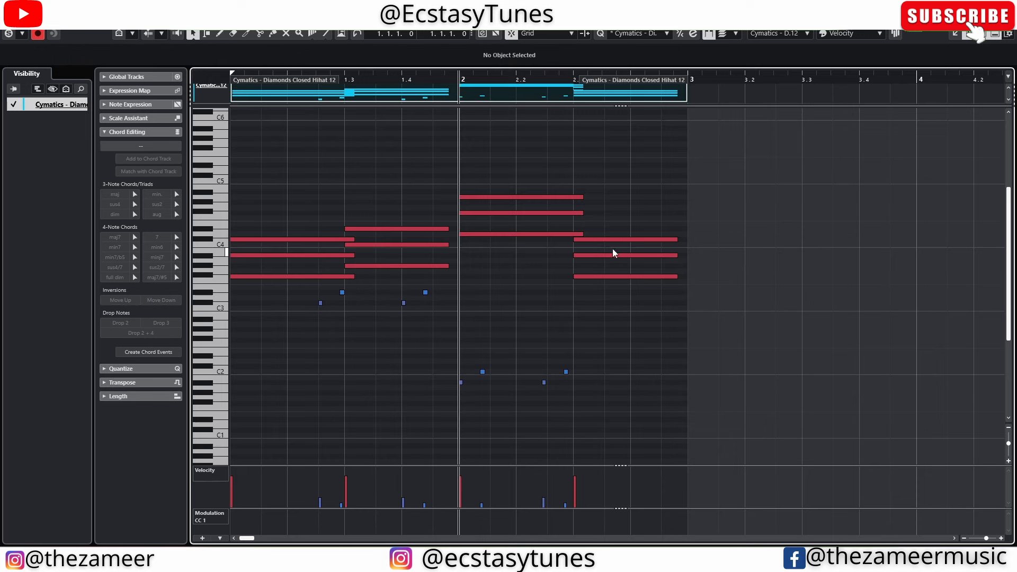
- Run Delete Notes on all notes with a 120-tick minimum length and minimum velocity 67, removing when under both, and check the remaining notes
drag(781, 154, 204, 400)
scroll(203, 400, up, 5)
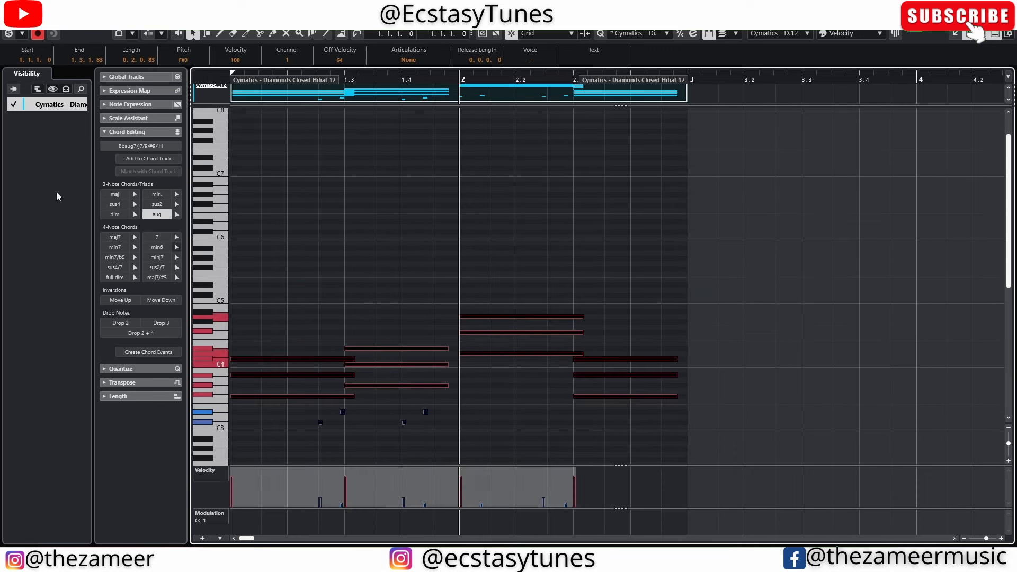
click(46, 20)
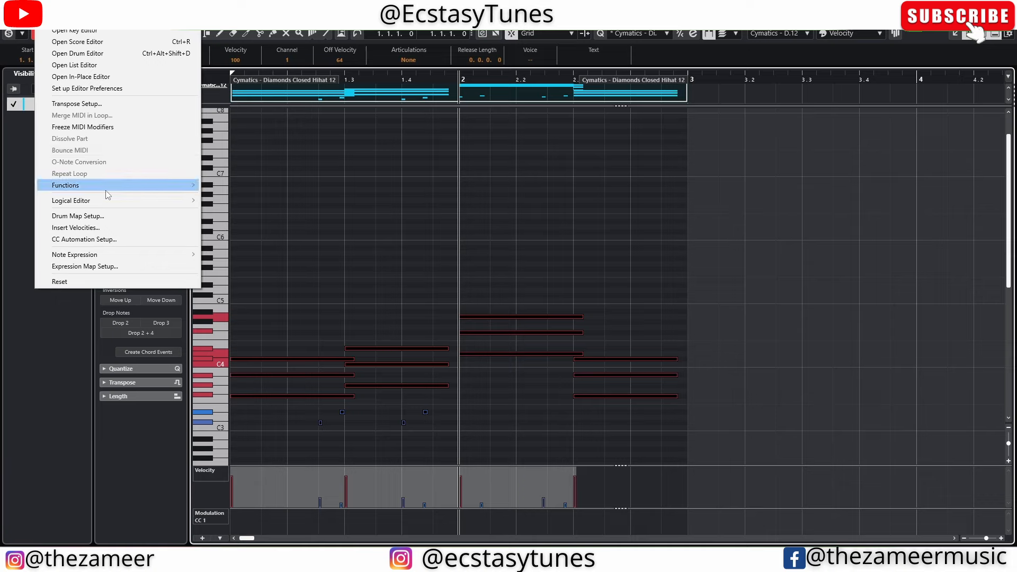
mouse_move(127, 185)
click(263, 285)
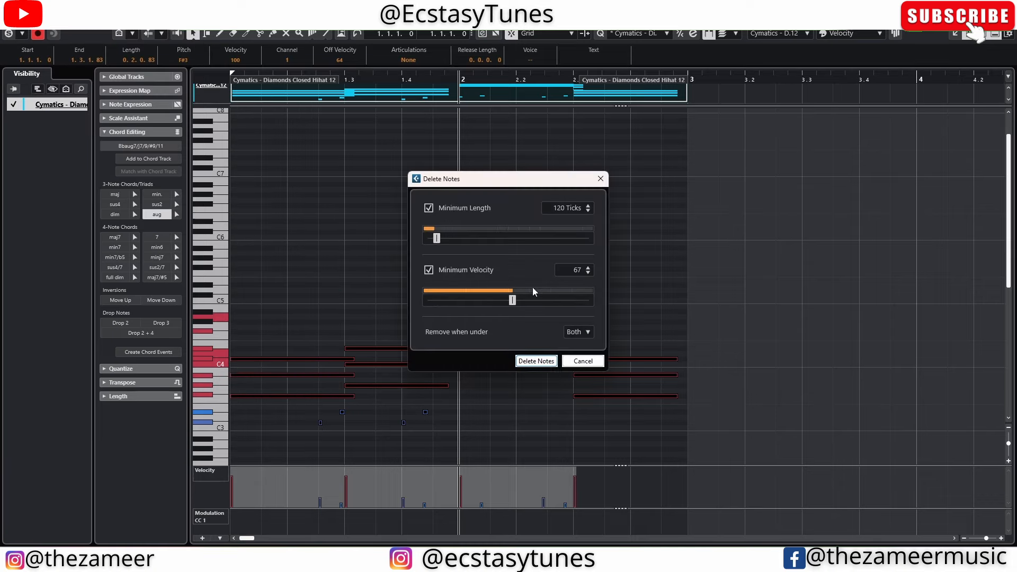
click(555, 362)
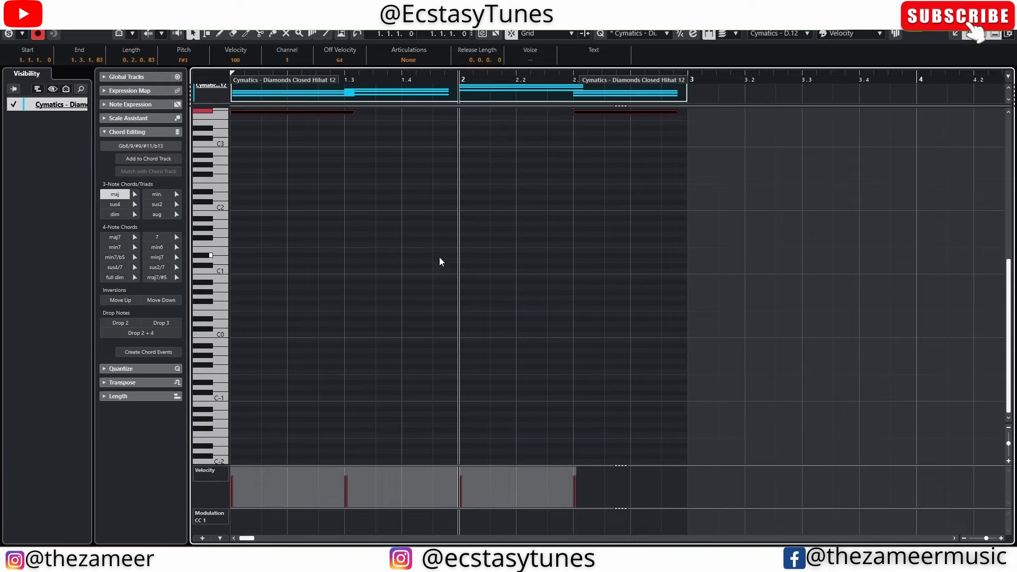
scroll(716, 294, down, 3)
scroll(685, 249, down, 2)
scroll(374, 354, up, 4)
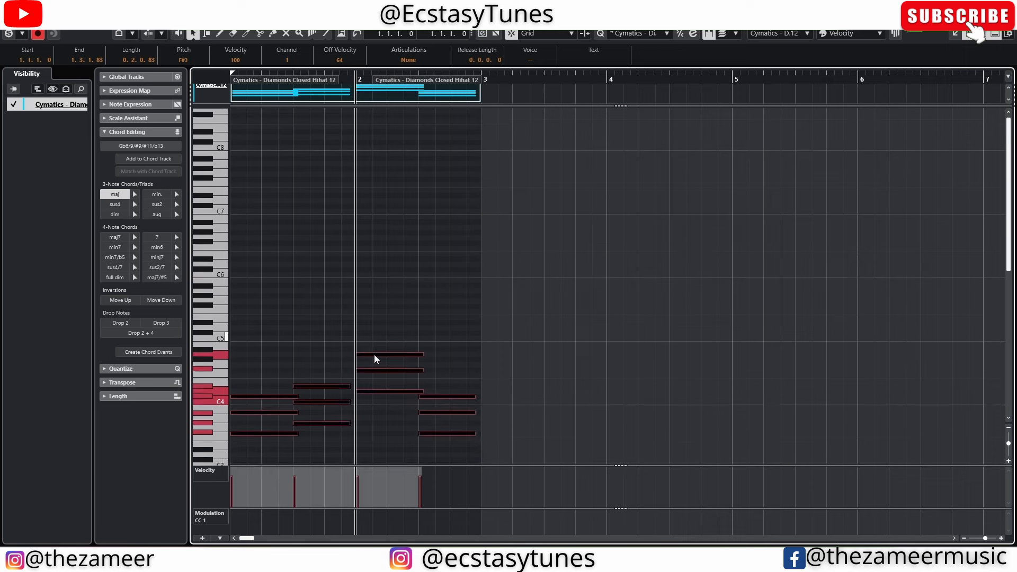
click(413, 303)
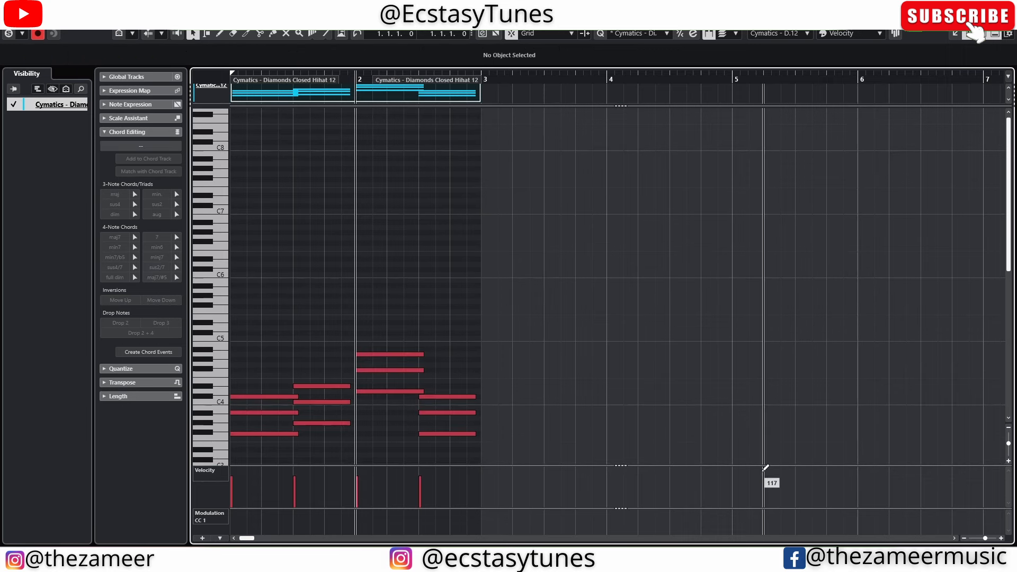
drag(613, 312, 249, 482)
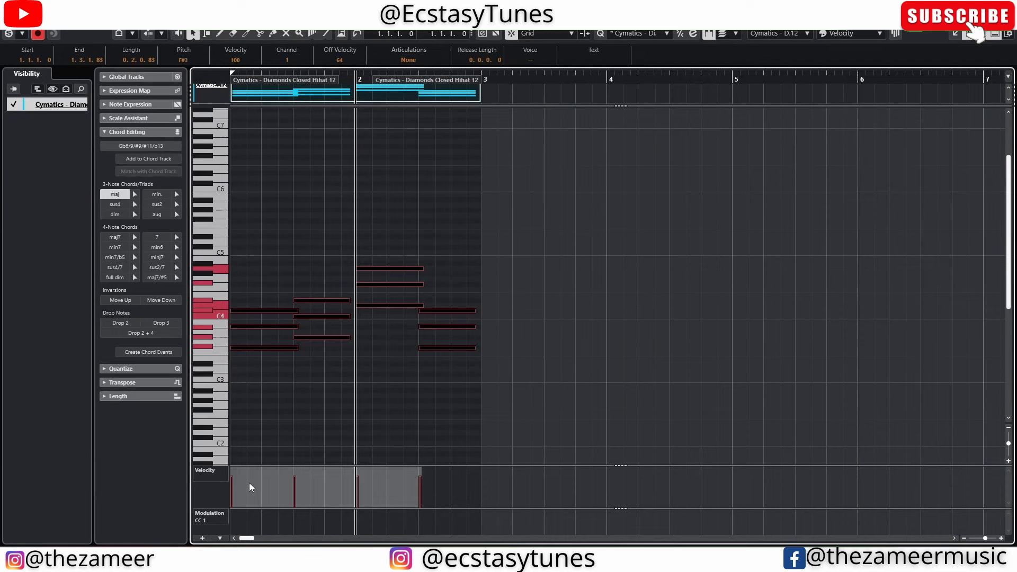
click(230, 440)
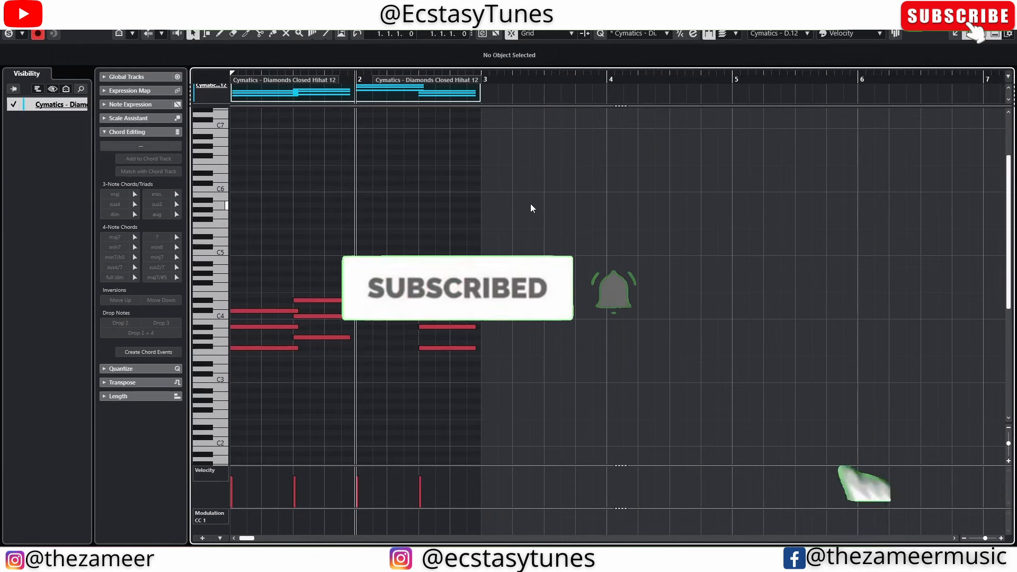
- Return to the project and add a Musio instrument track from the VST instruments below the hi-hat track
key(Return)
key(Return)
click(548, 205)
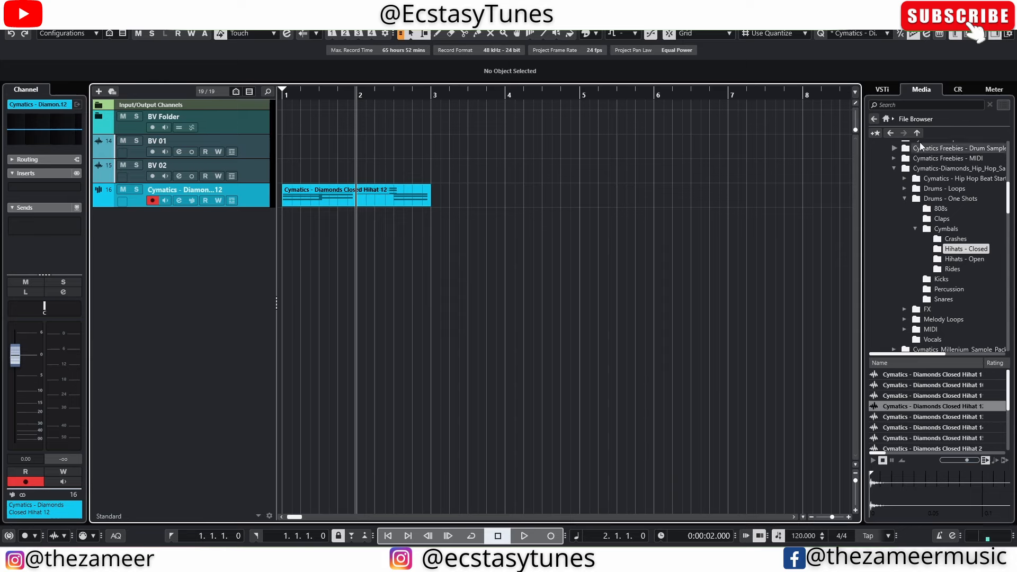
click(887, 120)
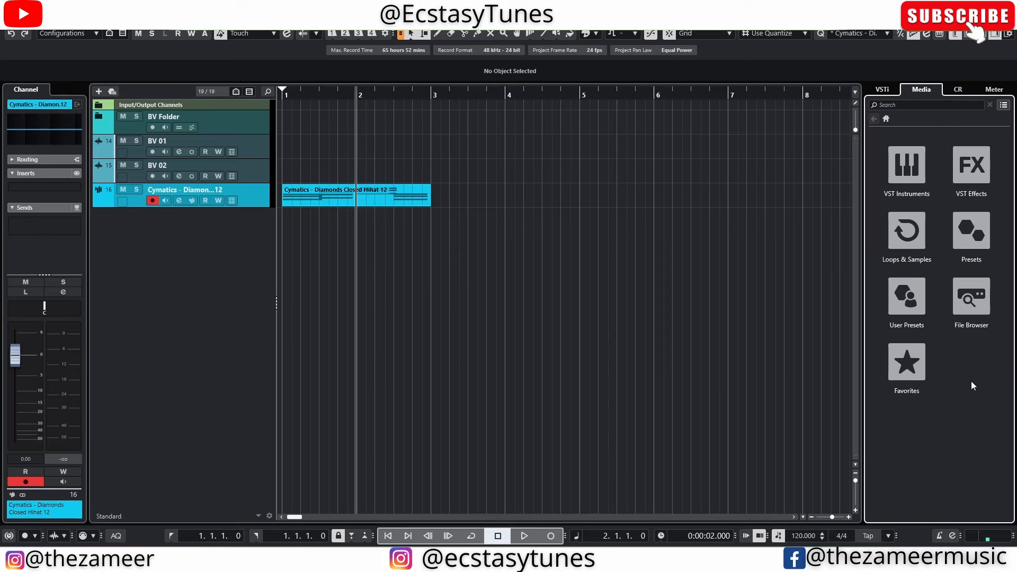
click(907, 165)
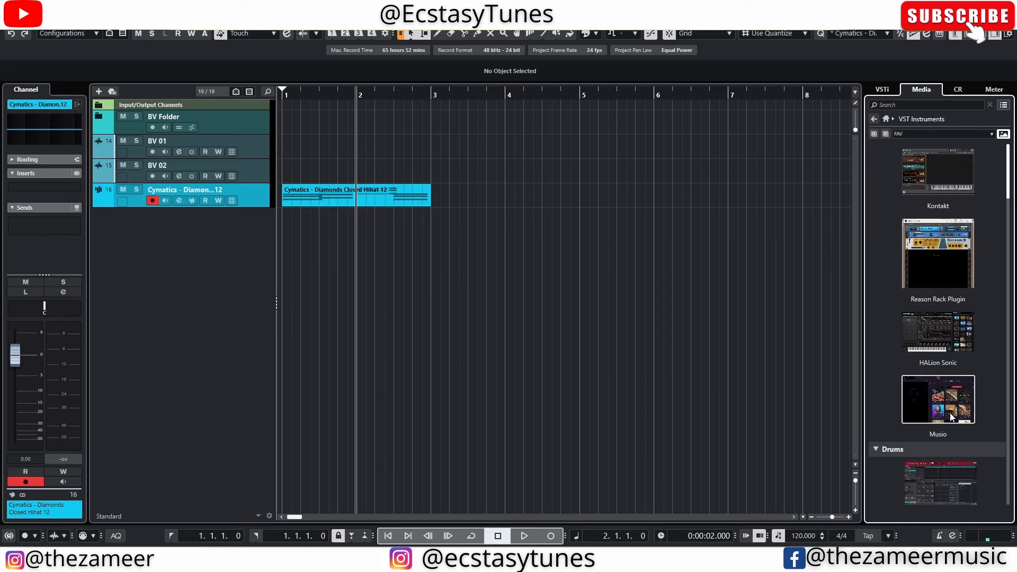
drag(951, 417, 229, 304)
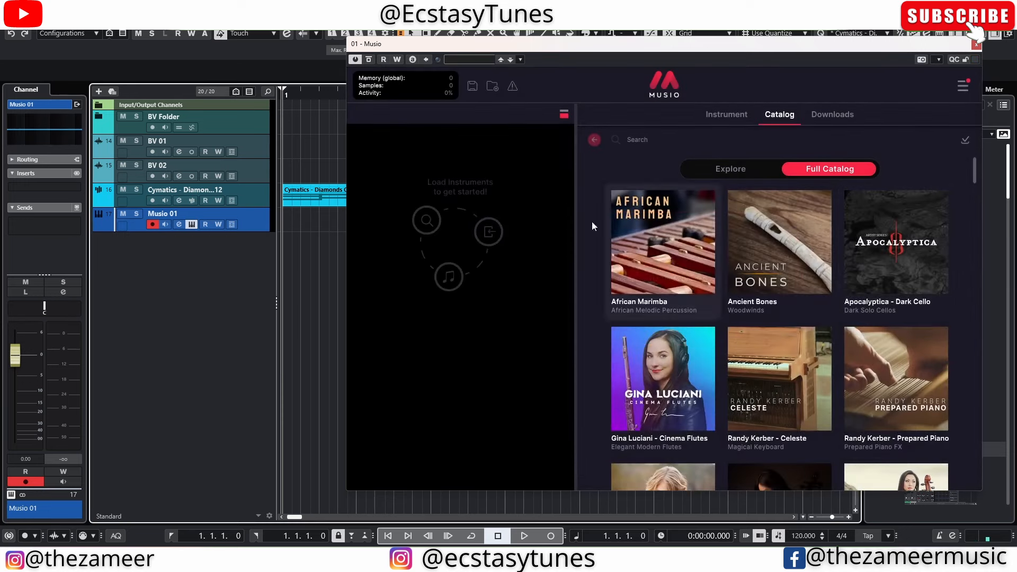
- Search the Musio catalog for "violins" and load Violins I Legato Espressivo
click(674, 137)
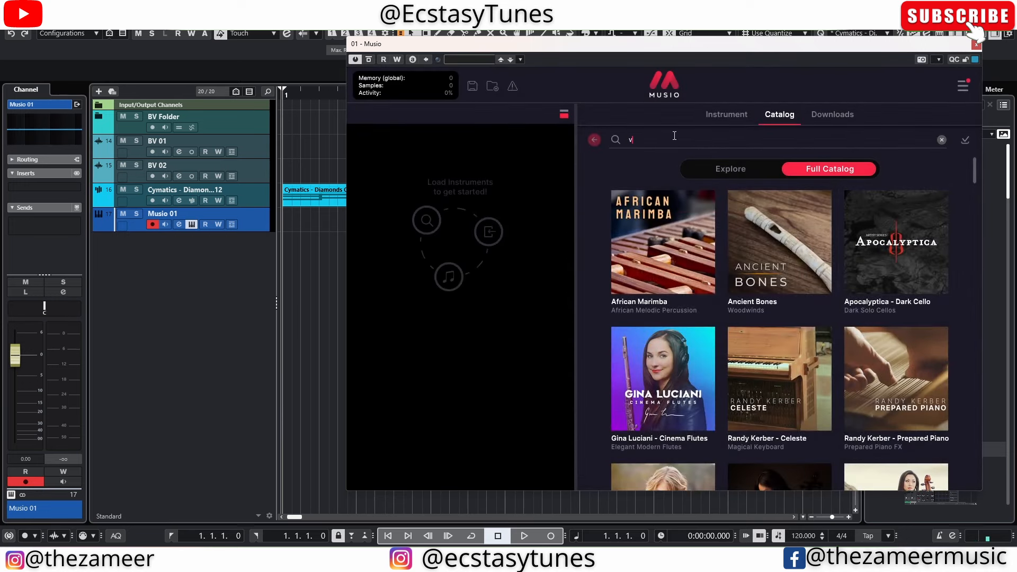
text(violins)
key(Return)
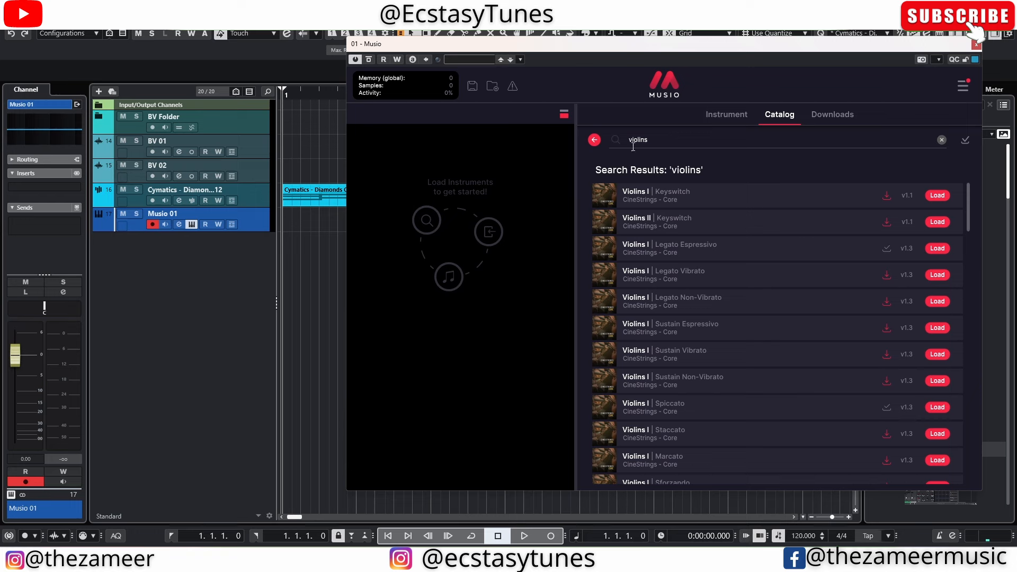
click(939, 249)
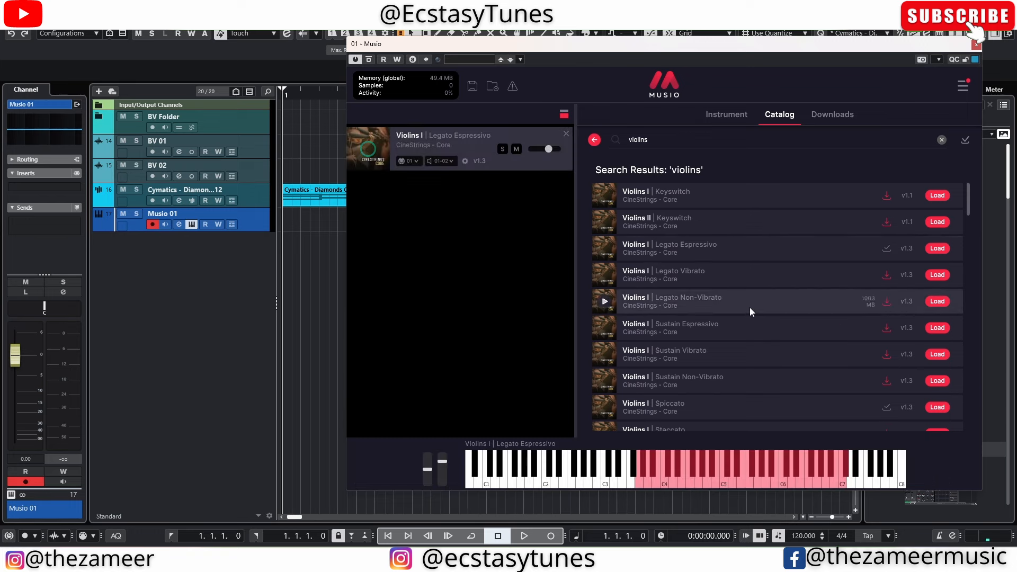
- Load Violins I Pizzicato and Violins I Spiccato from the violins search results
scroll(749, 307, down, 2)
scroll(827, 329, down, 2)
scroll(822, 328, down, 2)
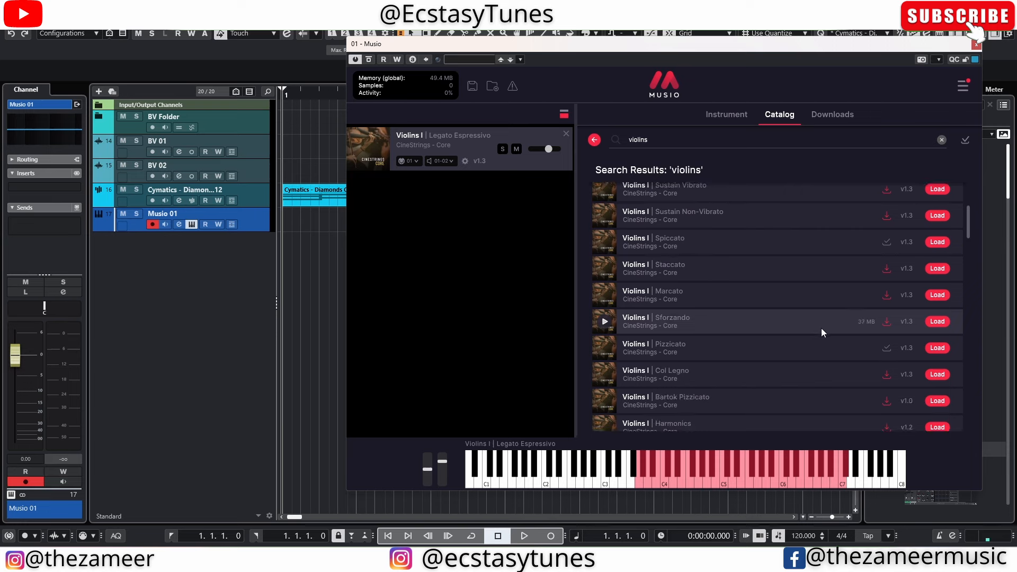
click(939, 348)
scroll(698, 348, down, 4)
scroll(742, 351, up, 7)
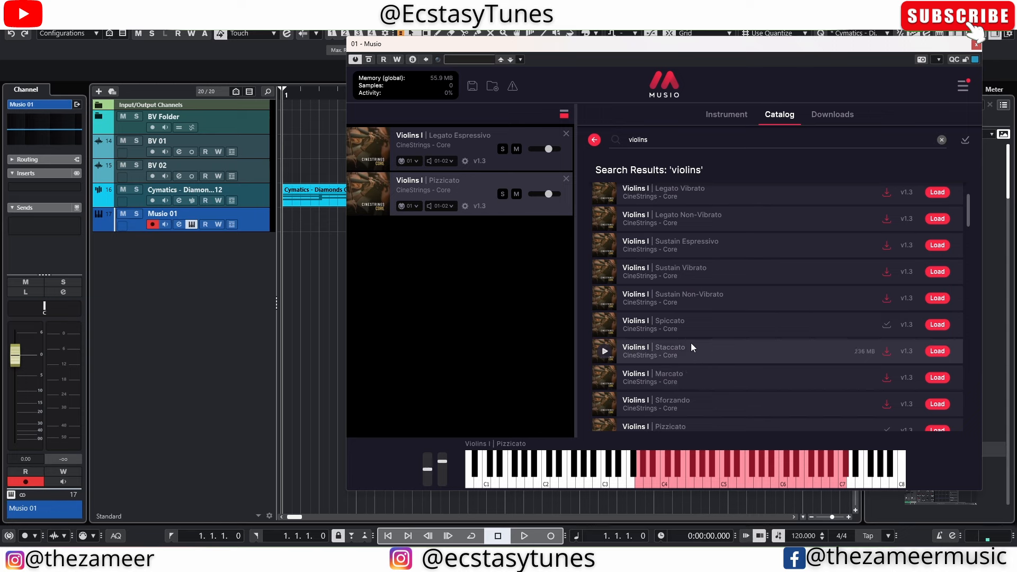
click(938, 325)
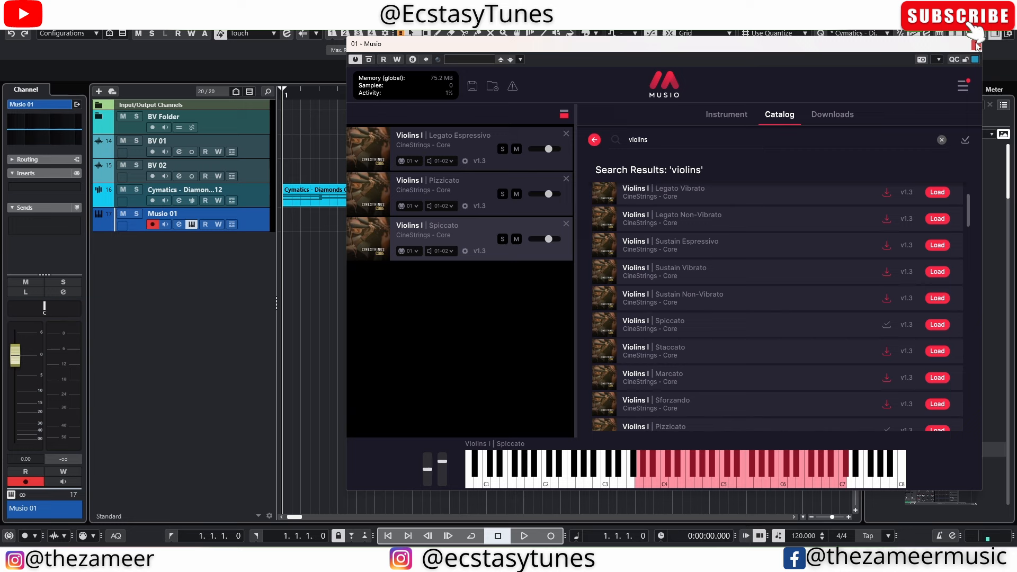
- Set the MIDI channel of Pizzicato to 02 and Spiccato to 03, and close the instrument window
click(410, 208)
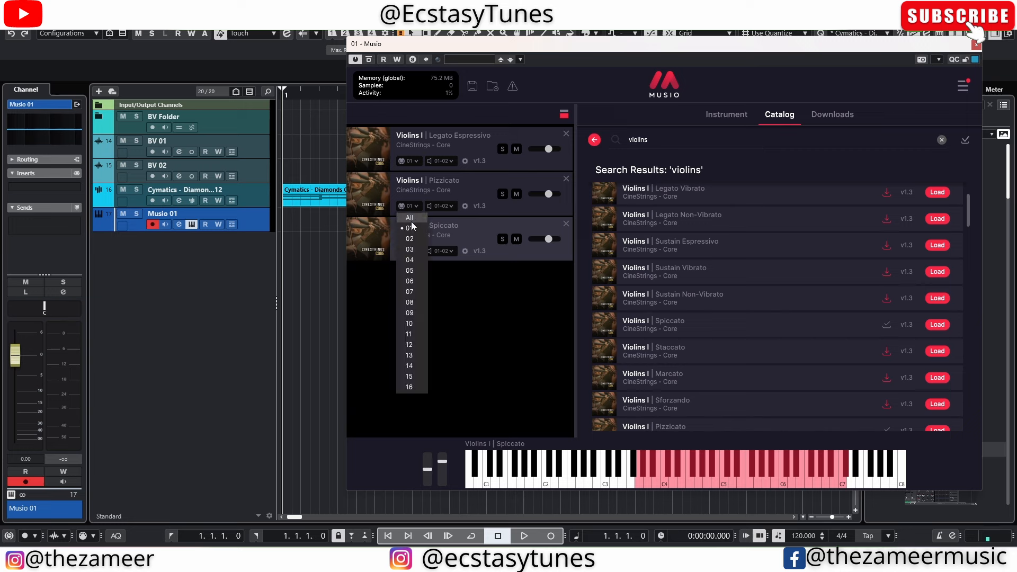
click(412, 240)
click(410, 251)
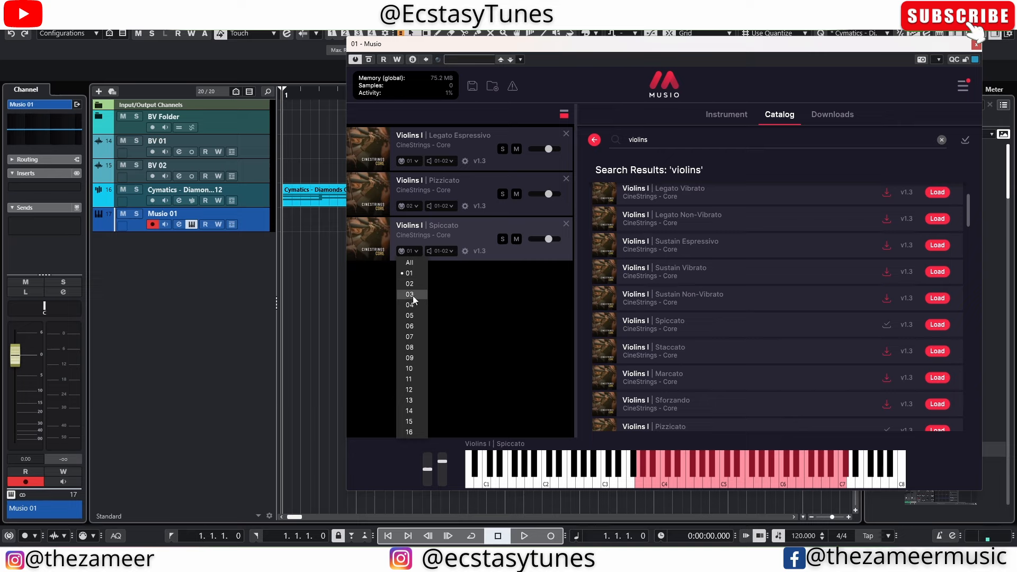
click(412, 295)
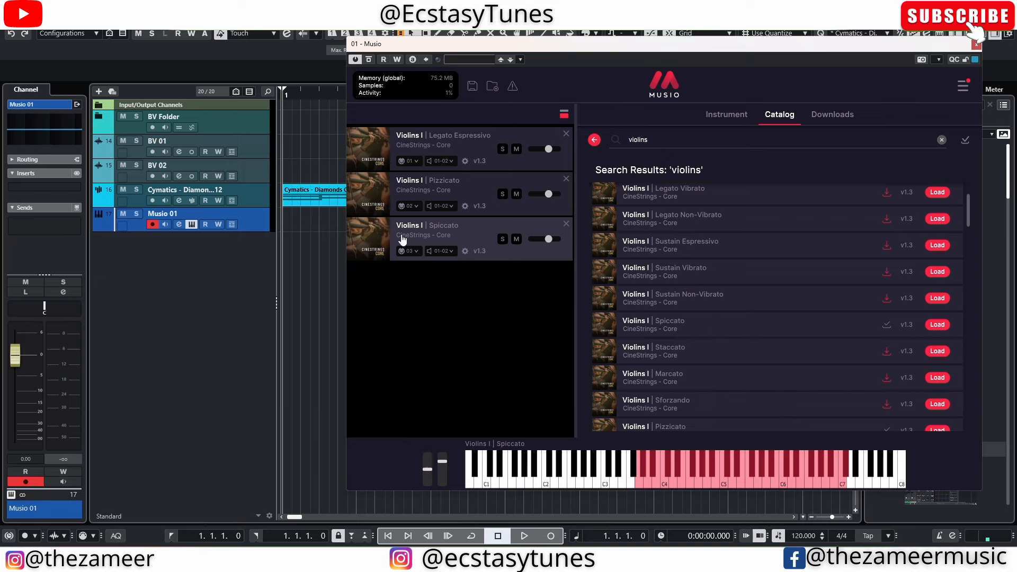
click(977, 46)
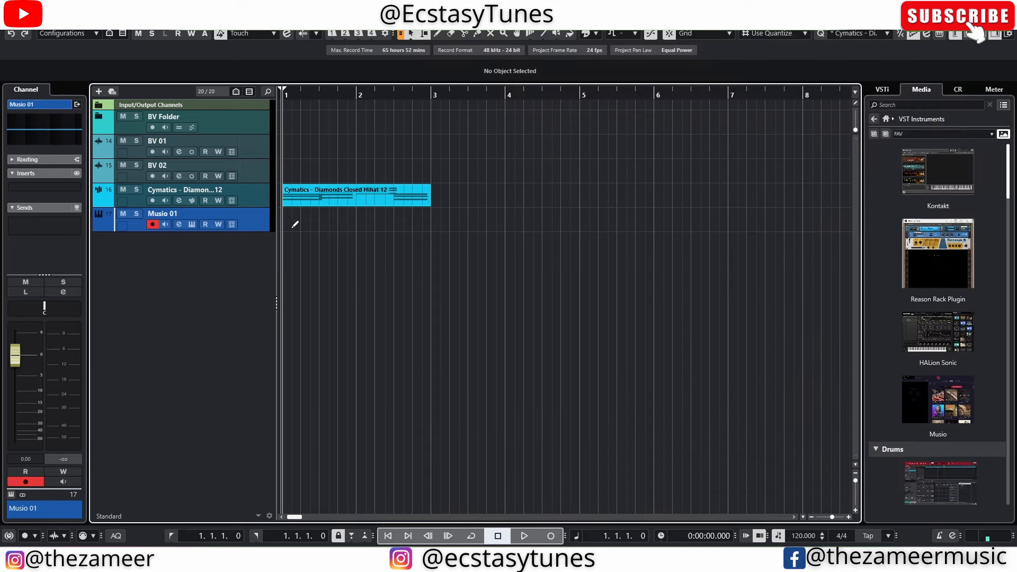
- Draw a two-bar MIDI part from bar 1 on the Musio 01 track and open it in a separate Key Editor window
drag(293, 220, 434, 207)
double_click(325, 225)
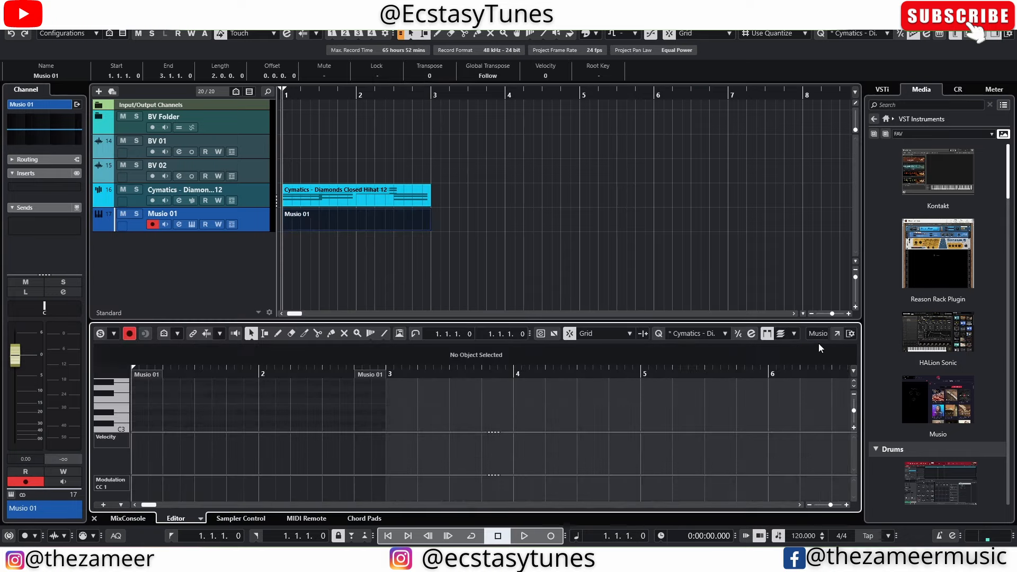
click(837, 334)
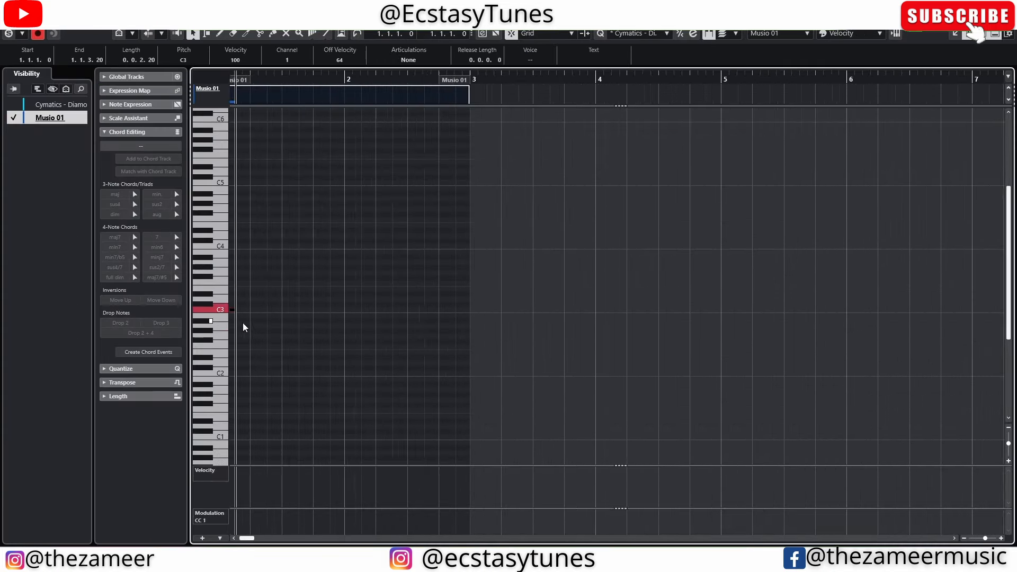
- Draw a C3 note three beats long at the start of the Musio part
drag(236, 310, 349, 310)
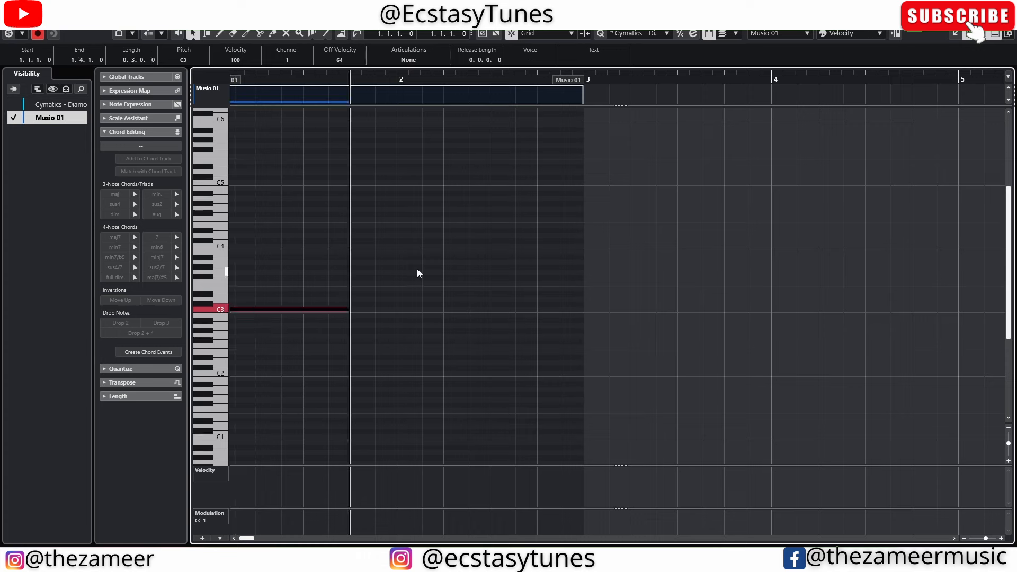
drag(418, 269, 131, 399)
click(285, 338)
scroll(281, 371, up, 3)
scroll(277, 377, down, 3)
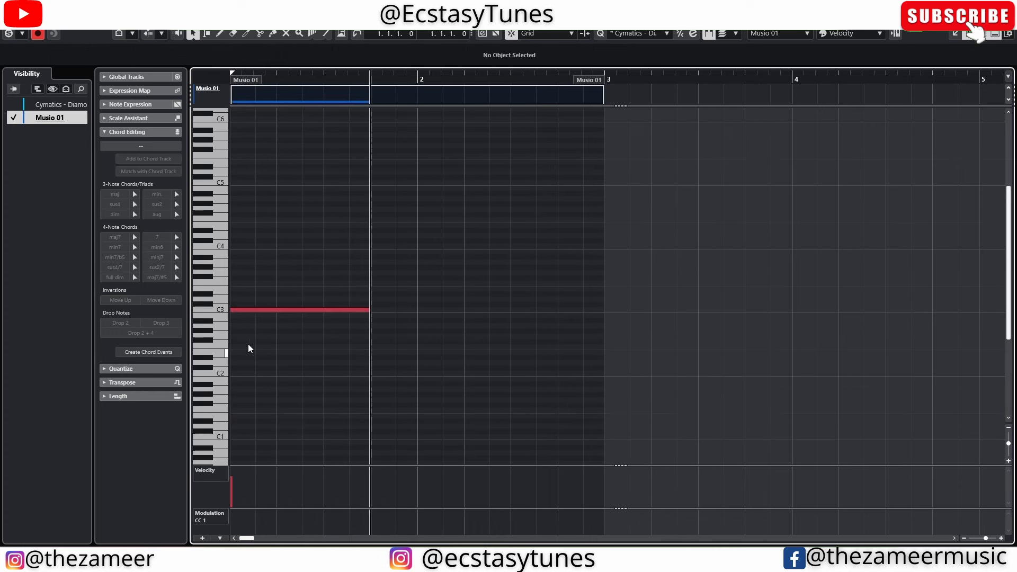
- Copy the C3 note to D3 starting at beat 1.2 and to D#3 slightly after it, and select all three notes
drag(255, 311, 297, 300)
drag(393, 274, 140, 378)
click(274, 360)
drag(491, 249, 238, 361)
click(362, 363)
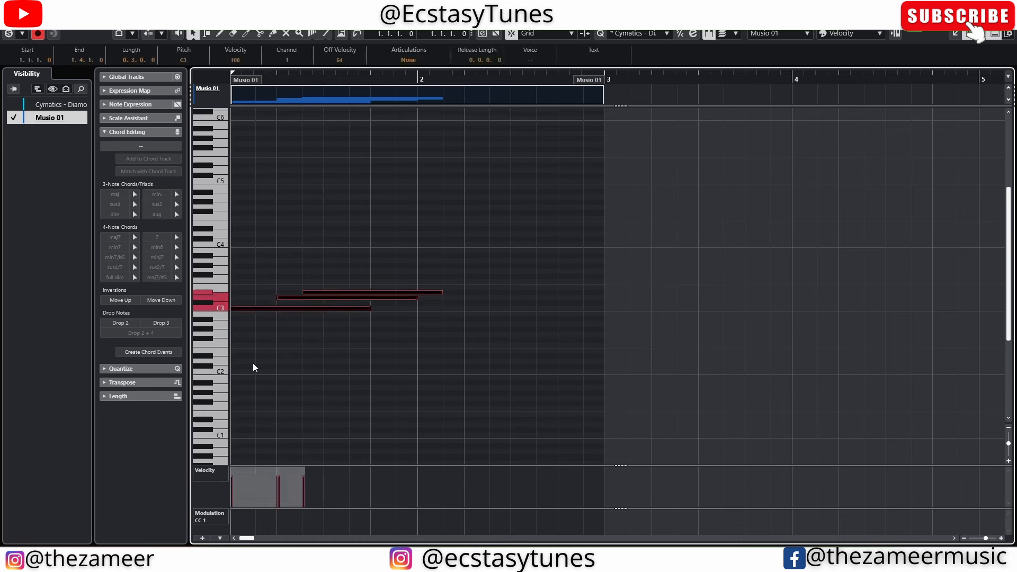
- Select the three overlapping notes one at a time and move the D#3 note to start at beat 1.3
click(253, 362)
click(257, 308)
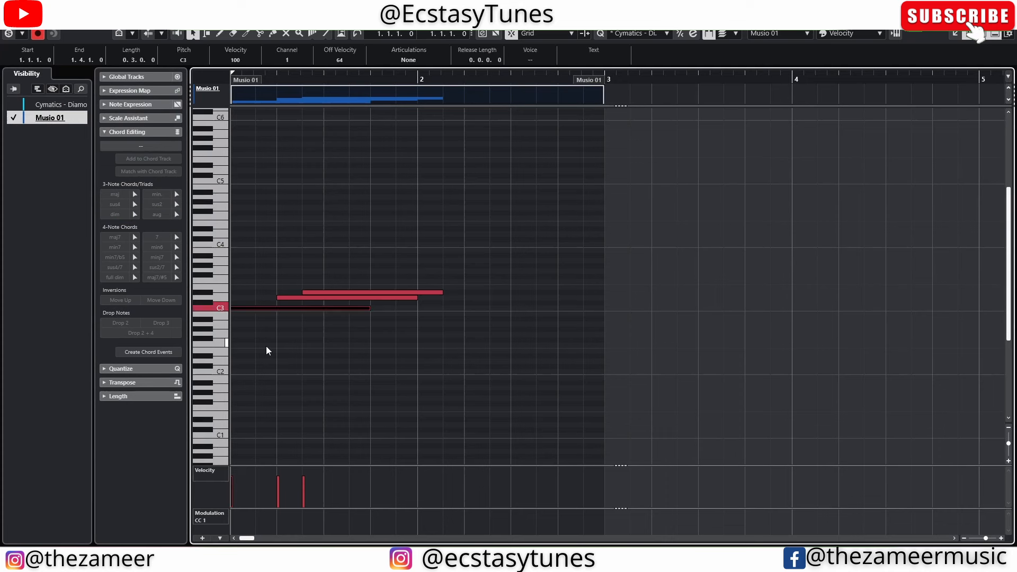
click(304, 297)
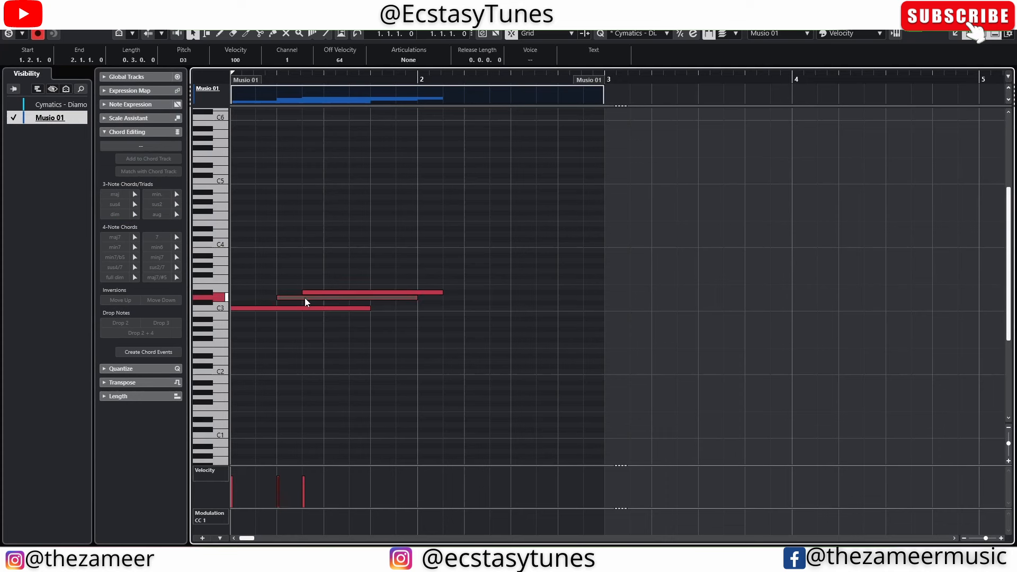
click(319, 289)
click(324, 292)
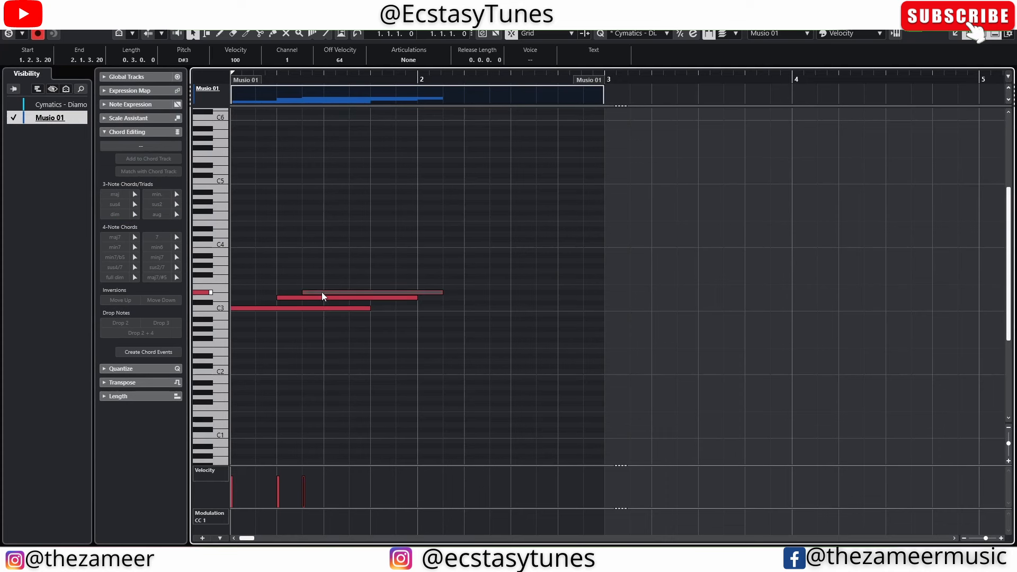
drag(323, 292, 357, 293)
click(363, 298)
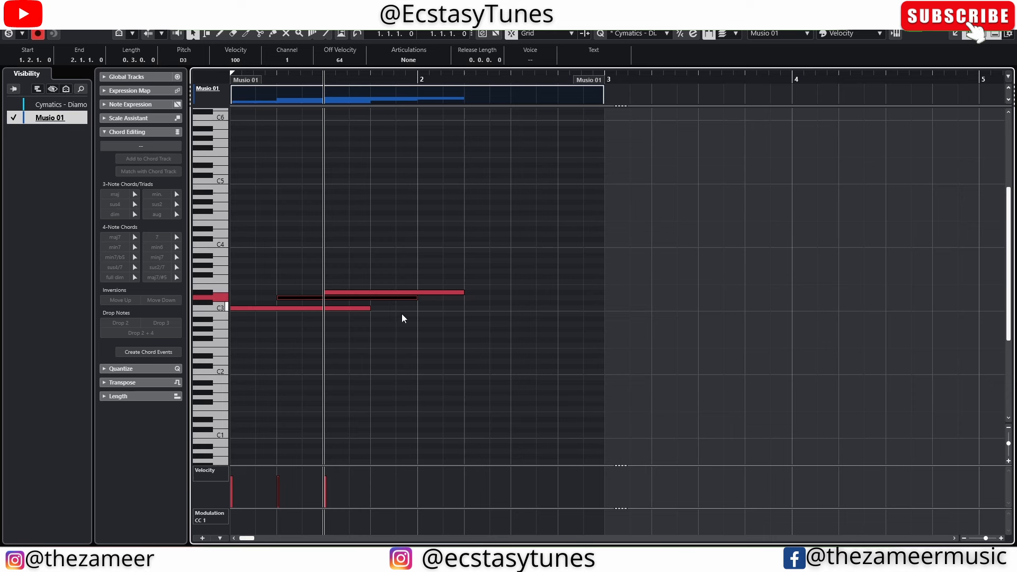
- Move the D3 and D#3 notes into bar 2 and copy the C3 note to G3 at beat 1.3
drag(440, 272, 483, 308)
click(482, 308)
mouse_move(370, 308)
mouse_down()
mouse_move(347, 308)
mouse_move(370, 309)
mouse_up()
drag(276, 309, 350, 275)
click(351, 274)
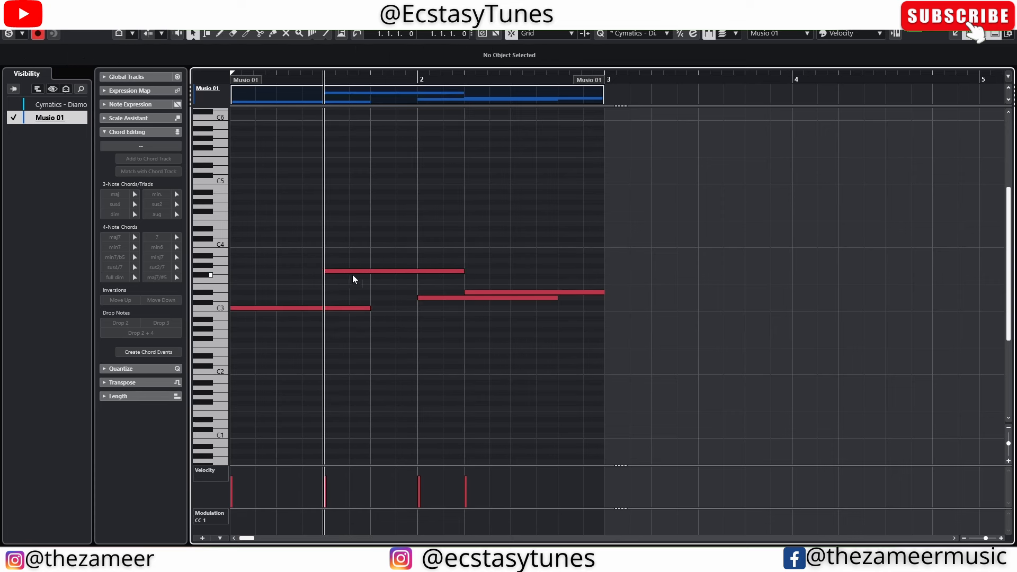
- Split the D3 note in bar 2 into equal eighth-note pieces with the Split tool
right_click(579, 316)
click(578, 324)
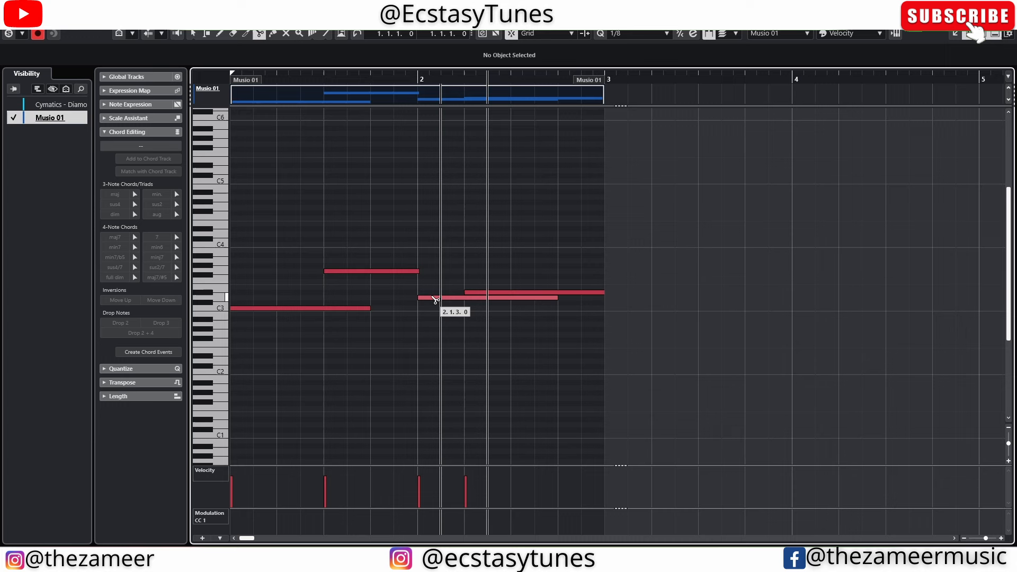
click(441, 299)
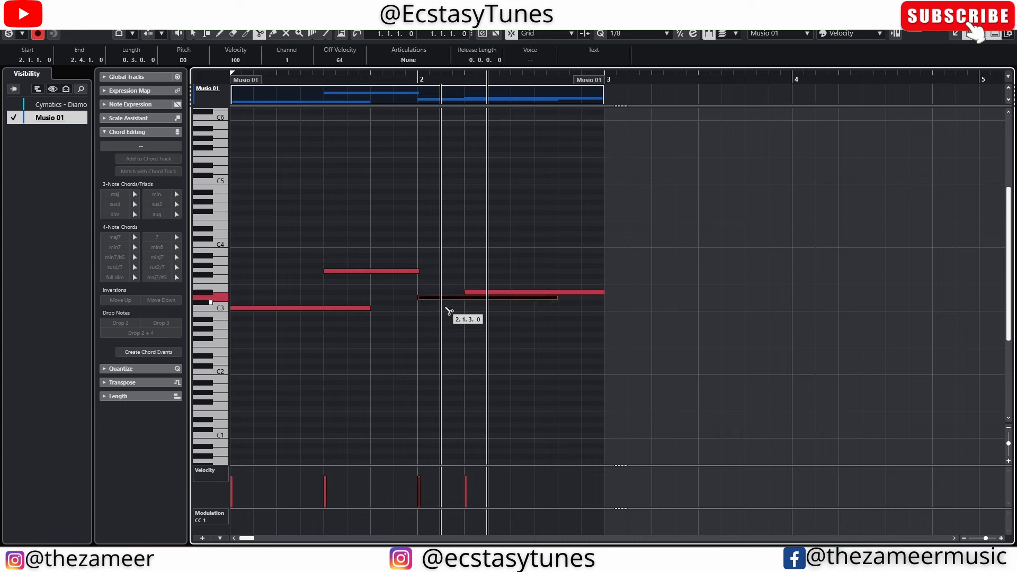
alt+click(441, 300)
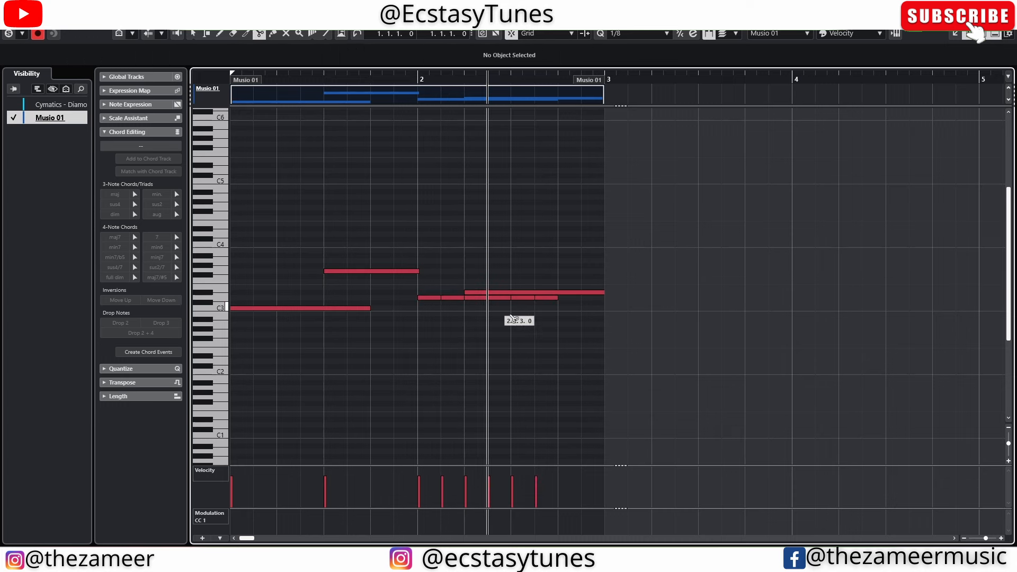
- Delete the D3 pieces beyond beat 2.3 and trim the D#3 note to start at beat 2.3
key(1)
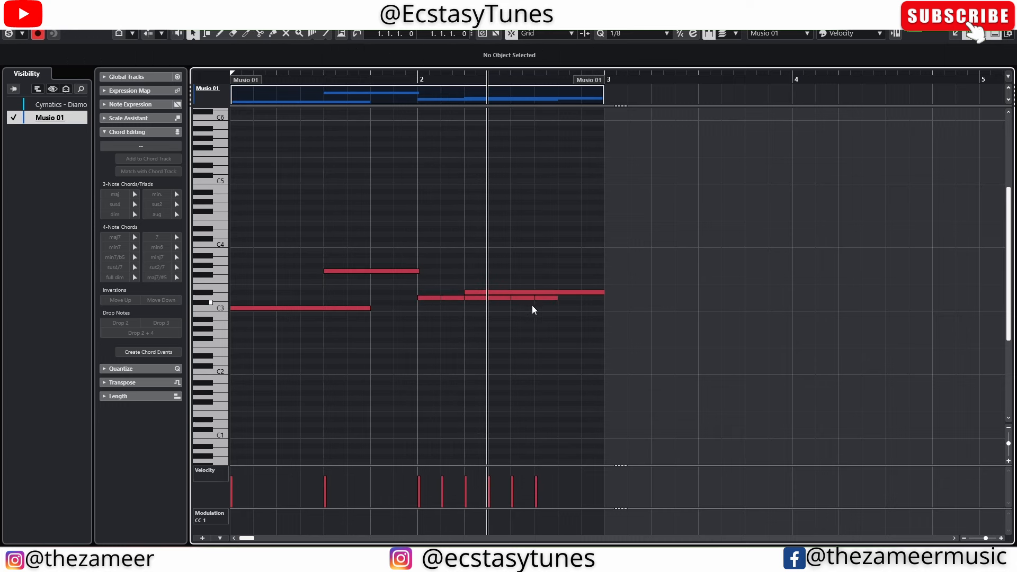
drag(524, 301, 526, 301)
key(Delete)
drag(438, 286, 513, 293)
- Split the D#3 note in the second half of bar 2 into equal eighth-note pieces with the Split tool
right_click(537, 318)
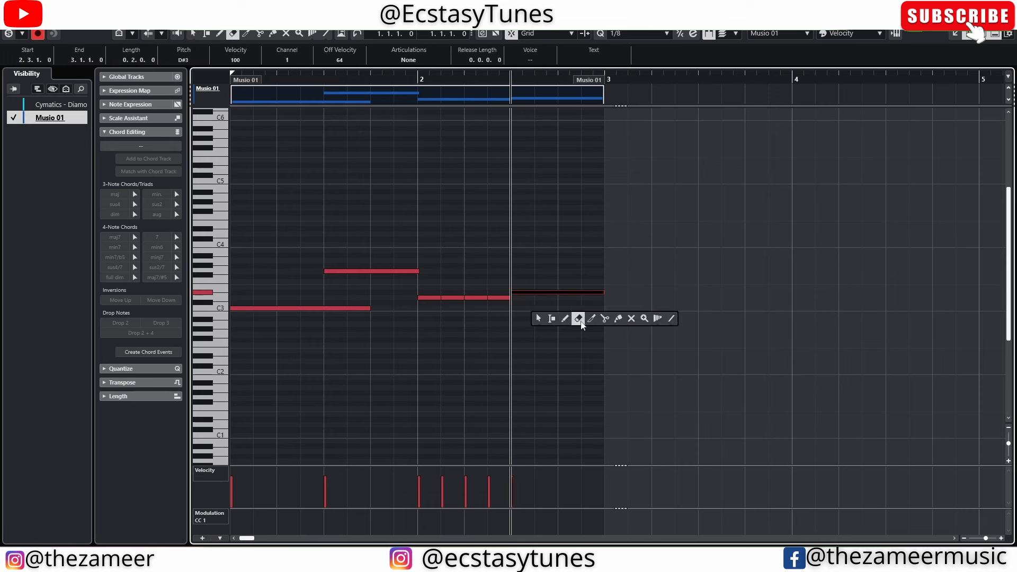
click(601, 318)
alt+click(523, 291)
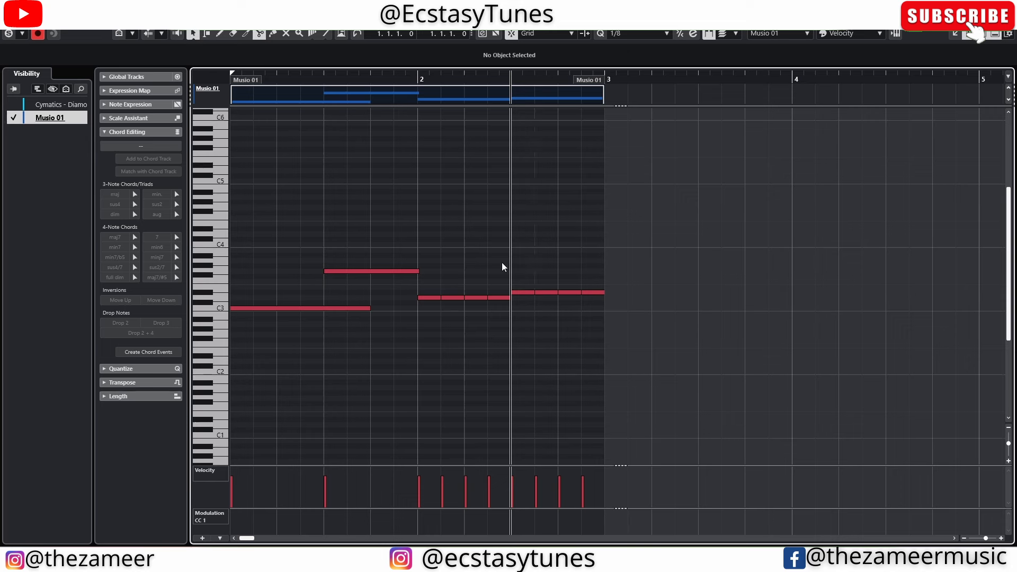
key(1)
- Select the four D3 notes in bar 2 and set their text to "Spic"
drag(476, 303, 400, 297)
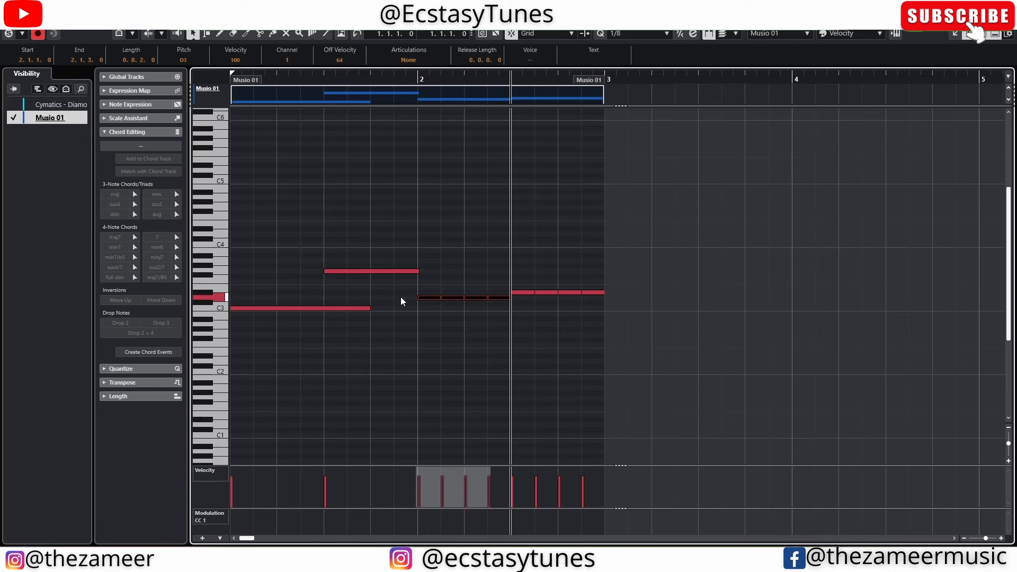
click(603, 60)
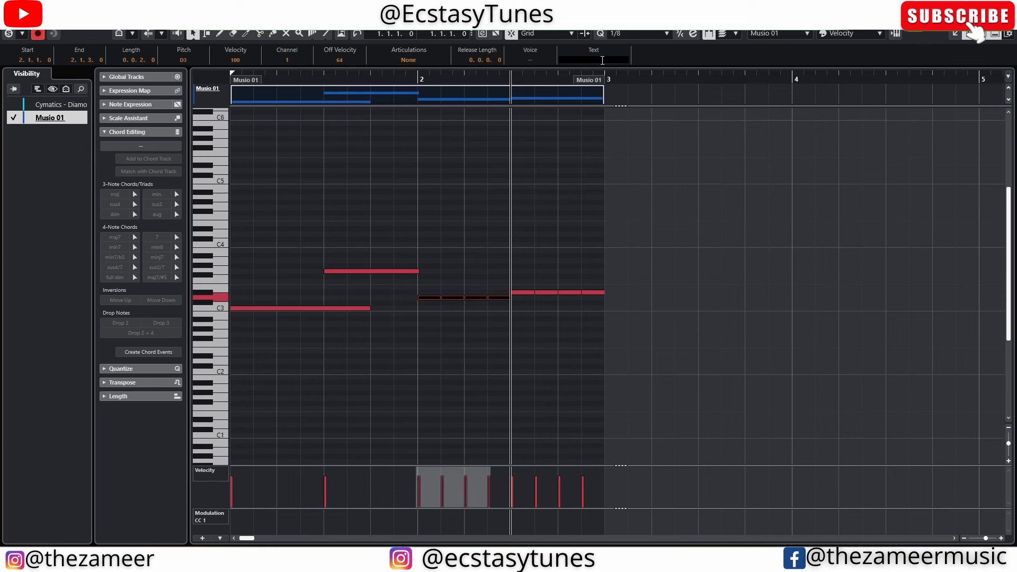
text(Spic)
key(Return)
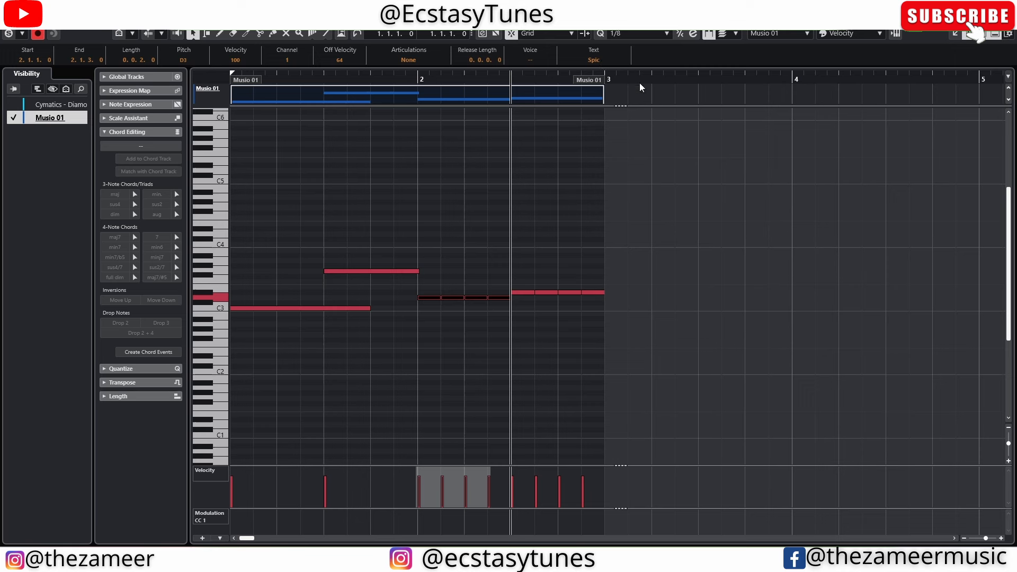
- Select the four D#3 notes in bar 2 and set their text to "Piz"
drag(522, 261, 609, 295)
click(596, 59)
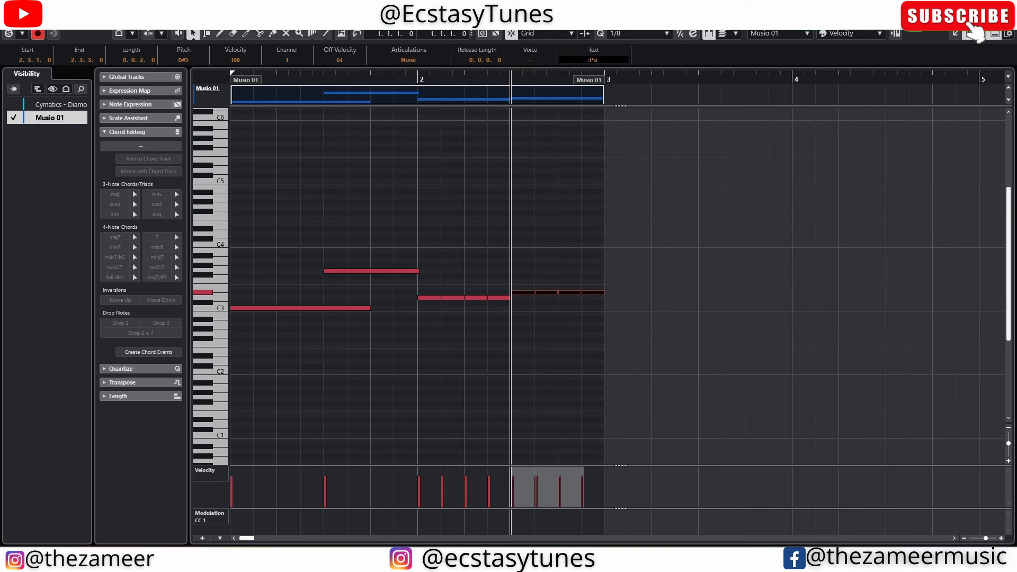
text(Piz)
key(Return)
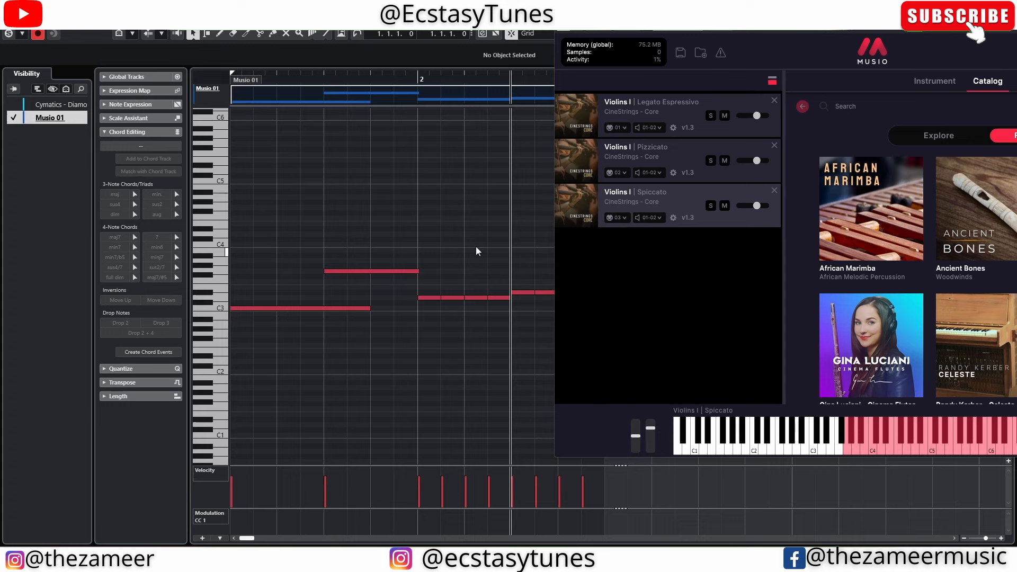
- Check the channel of the C3 and G3 notes, and assign the D3 "Spic" notes to MIDI channel 3
drag(418, 218, 318, 308)
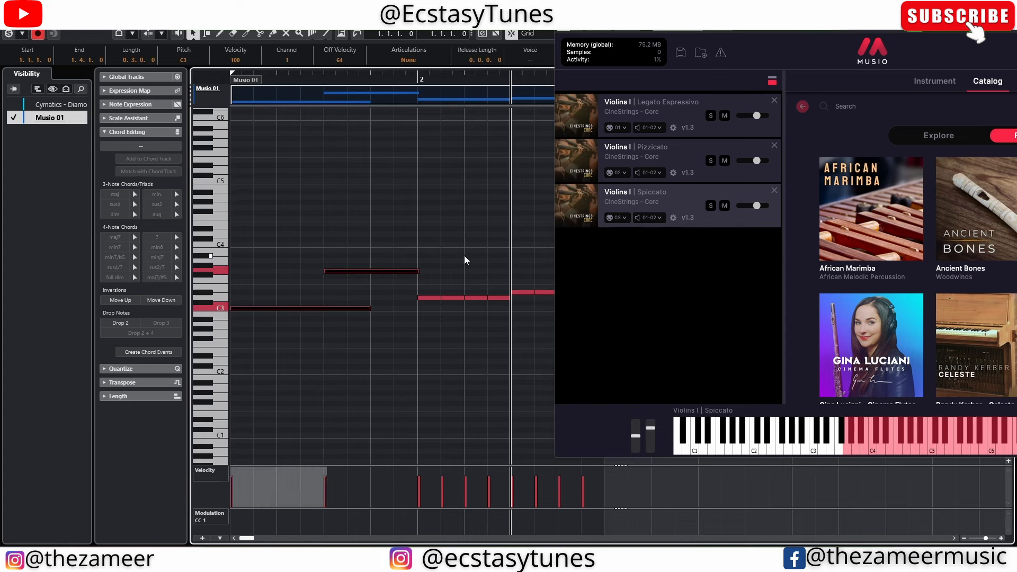
drag(423, 288, 490, 304)
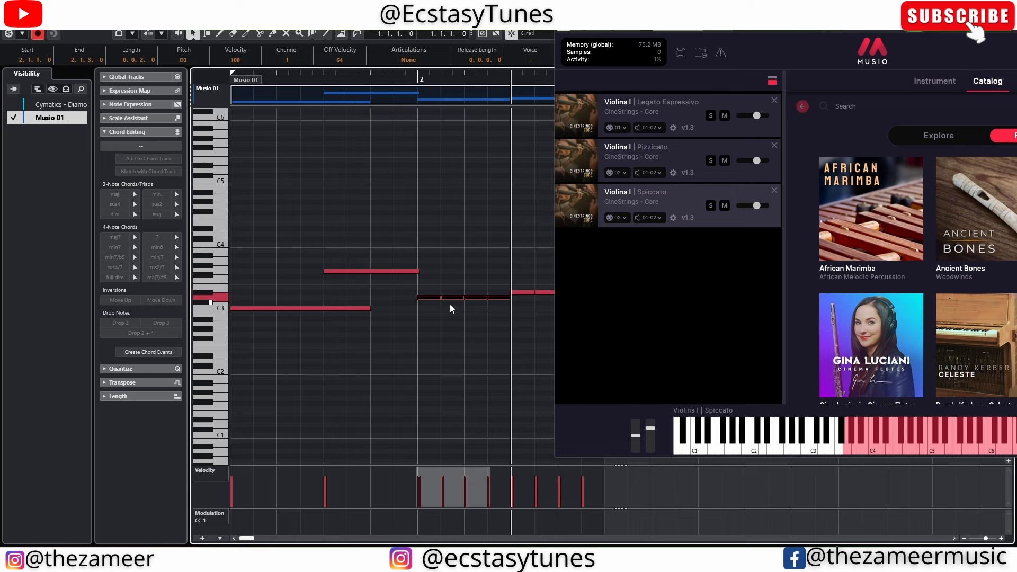
scroll(445, 303, up, 6)
scroll(453, 307, up, 2)
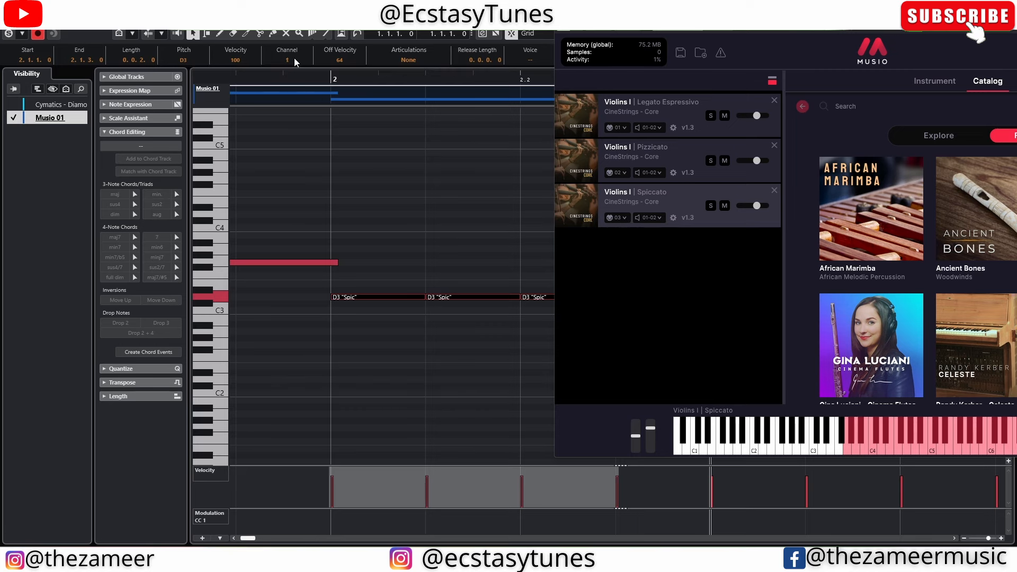
scroll(294, 59, up, 1)
scroll(391, 252, down, 7)
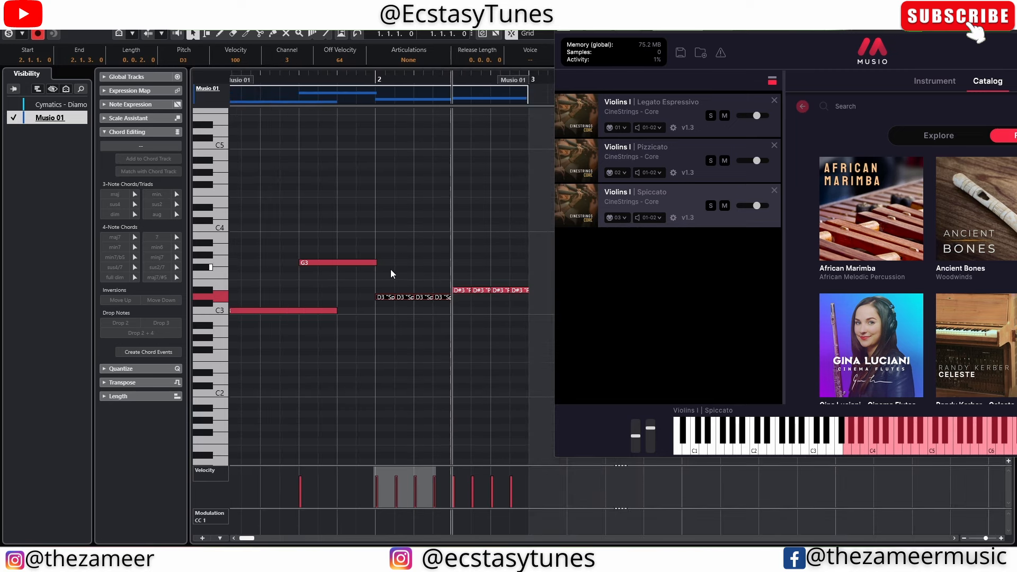
- Select the four D#3 "Piz" notes and assign them to MIDI channel 2
scroll(527, 285, up, 3)
drag(529, 263, 392, 291)
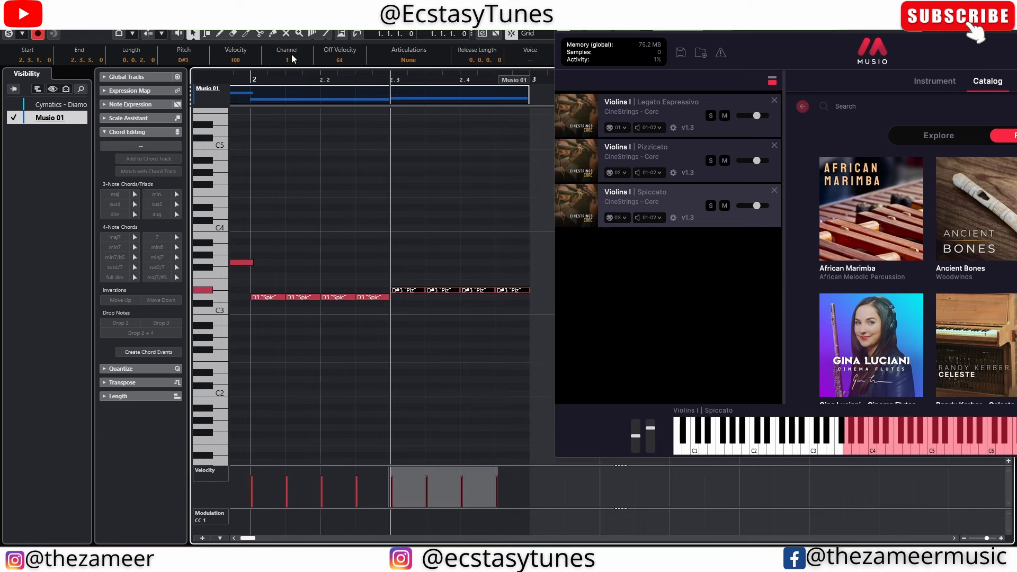
click(490, 207)
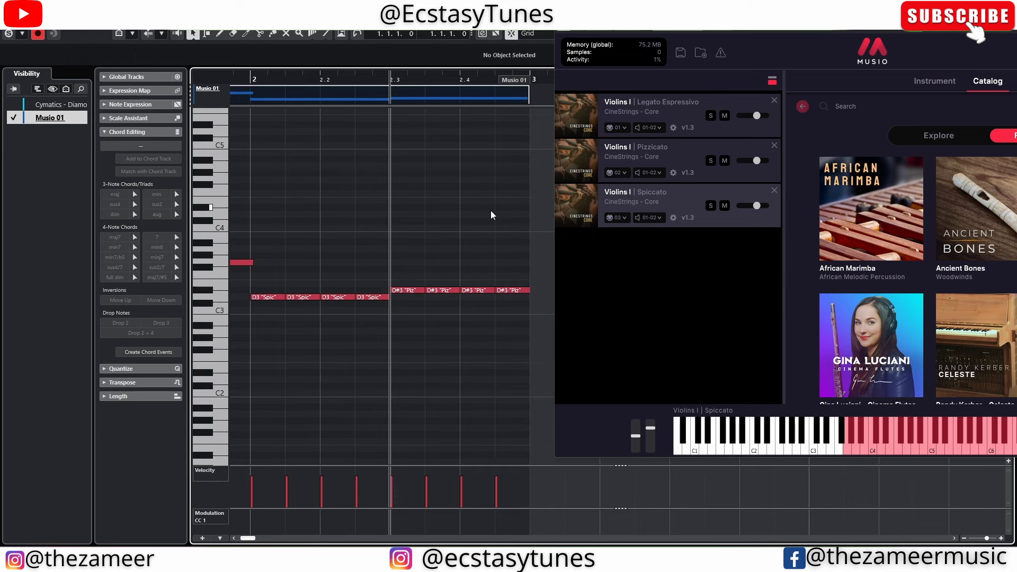
- Select all notes of the Musio 01 part and close the Key Editor to return to the project
scroll(491, 210, down, 4)
drag(487, 197, 294, 324)
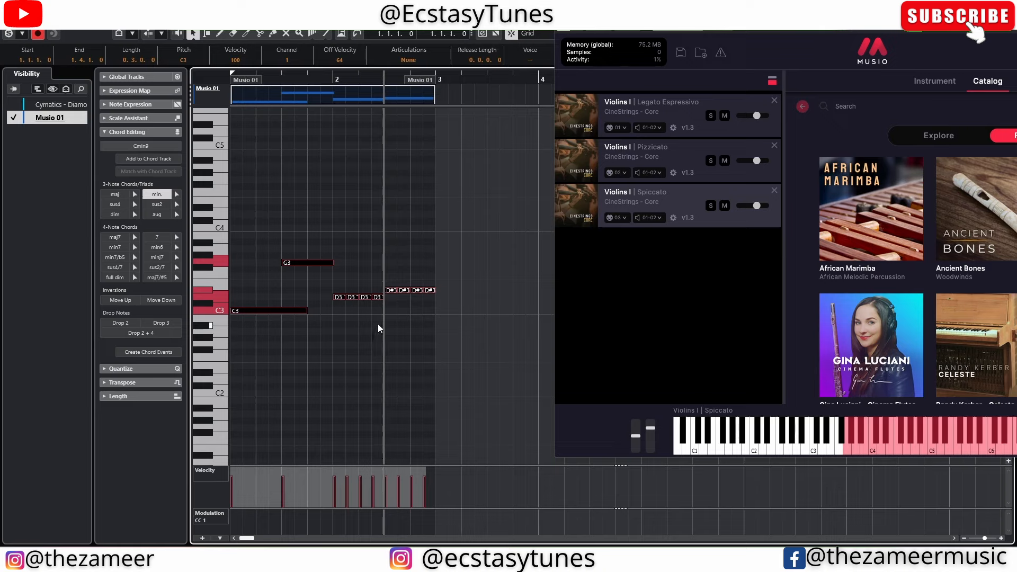
key(Return)
key(Return)
click(397, 254)
click(420, 219)
key(comma)
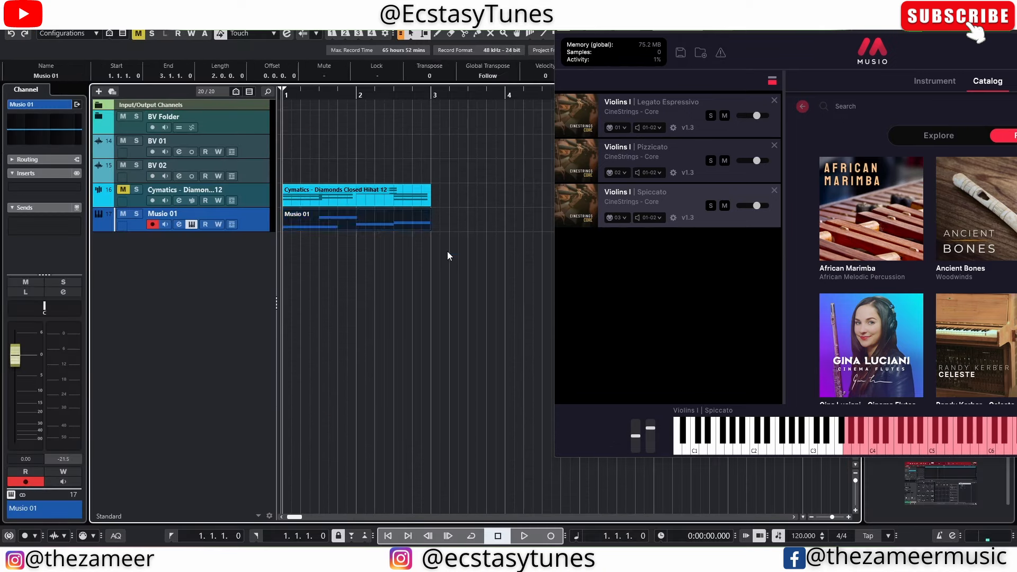
- Add a MIDI track below Musio 01 and copy the Musio 01 part onto it at bar 1
click(447, 252)
double_click(228, 249)
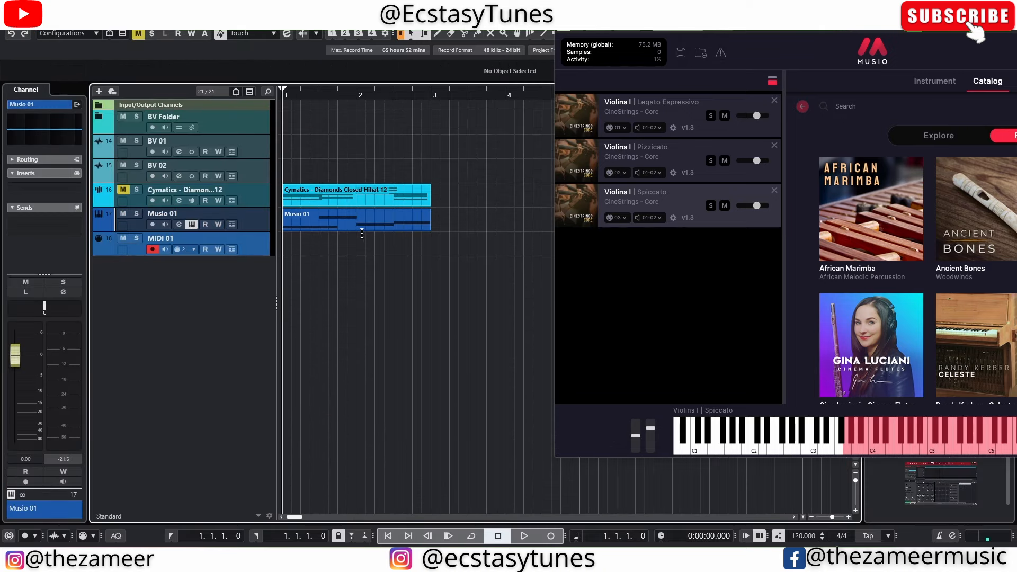
drag(366, 225, 393, 238)
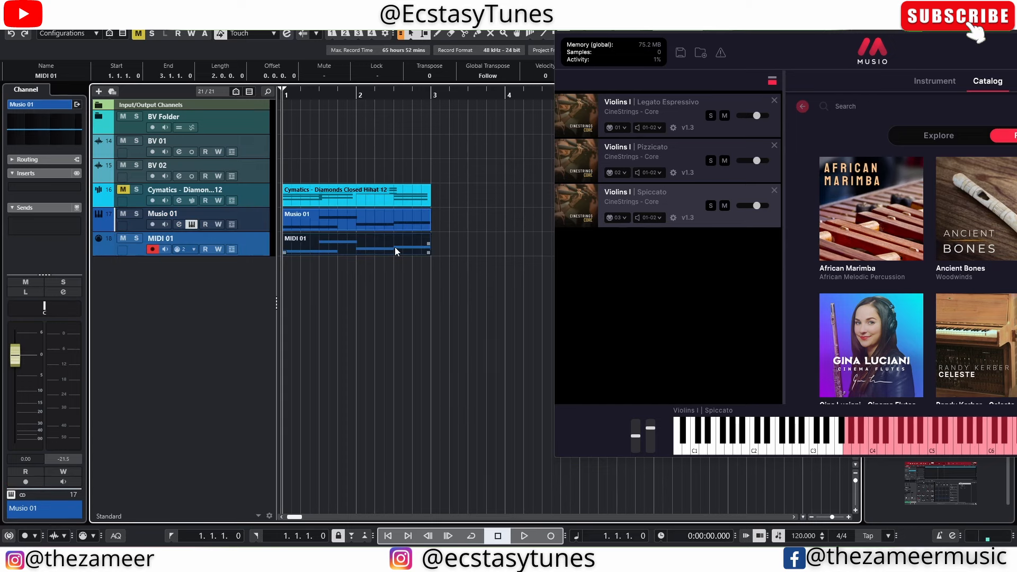
- Dissolve the copied MIDI 01 part by Separate Channels with Optimized Display enabled
right_click(395, 247)
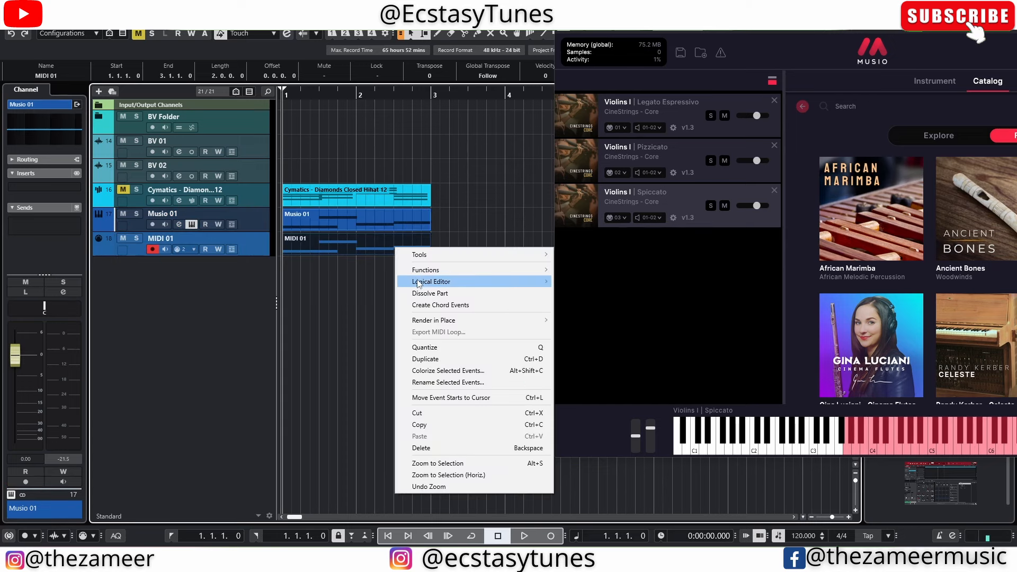
click(430, 294)
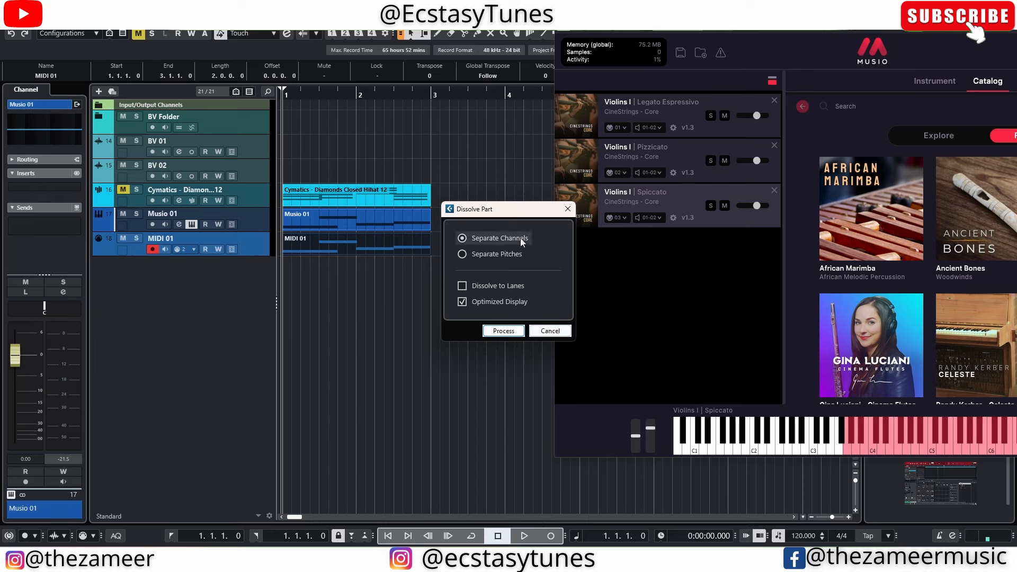
click(505, 331)
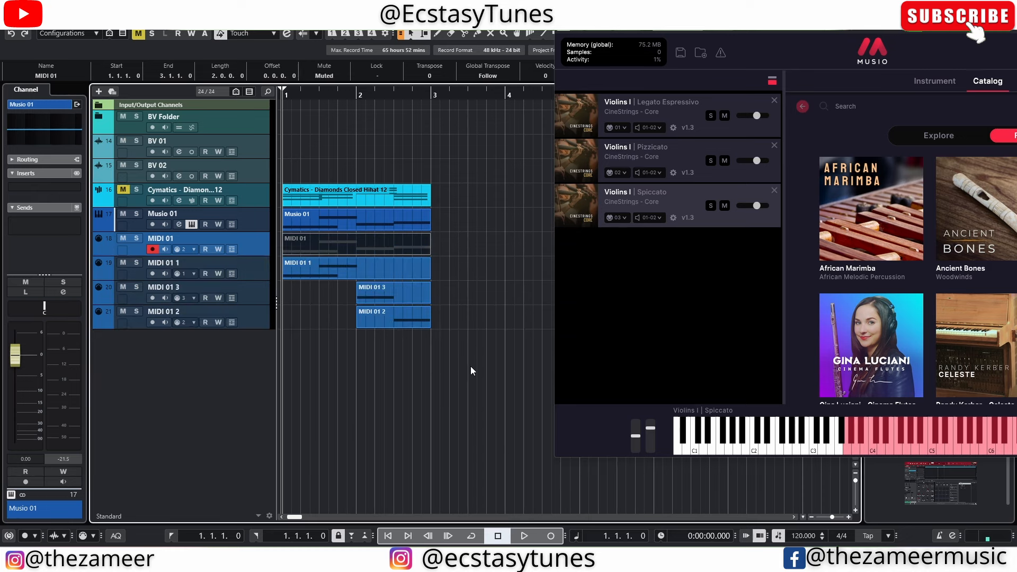
click(470, 367)
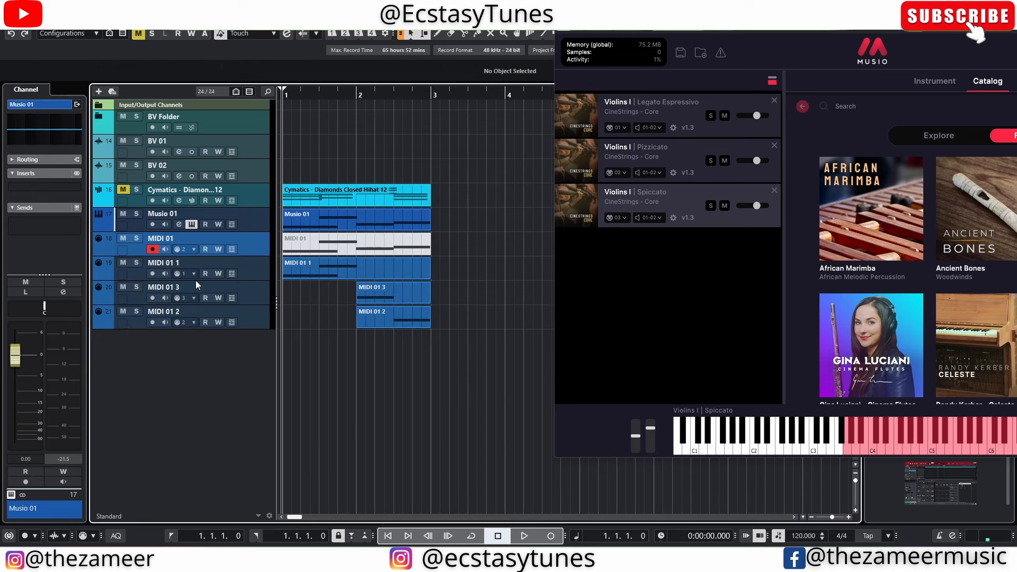
- Close the Musio instrument window and select the three dissolved parts MIDI 01 1, MIDI 01 3 and MIDI 01 2
click(250, 271)
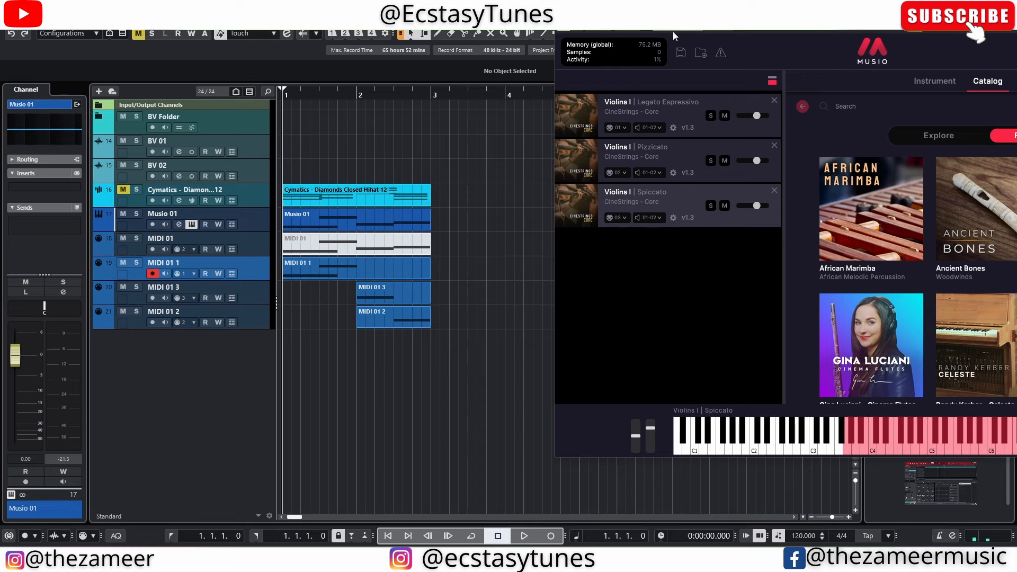
click(327, 361)
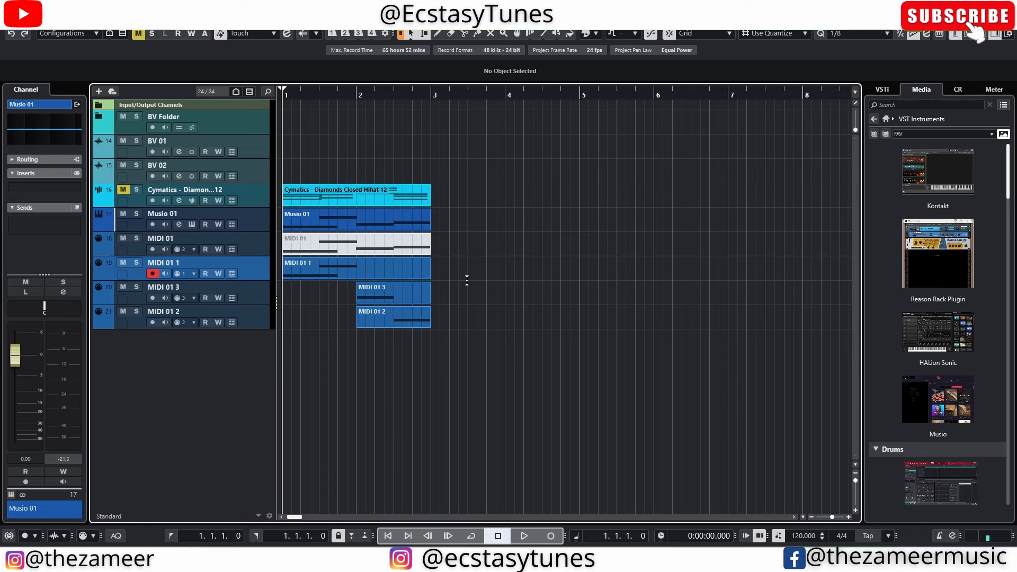
drag(465, 278, 254, 331)
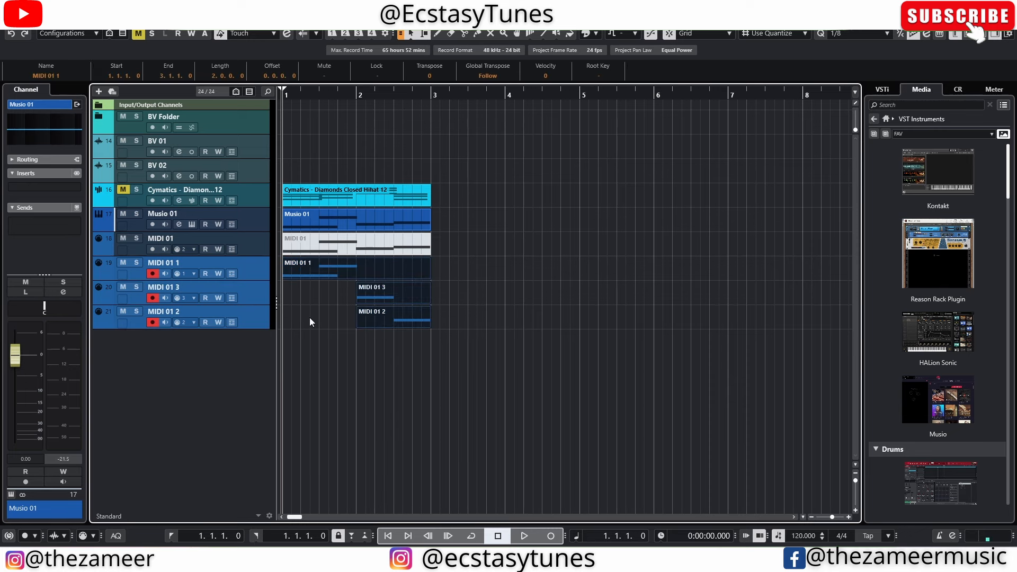
- Mute the Musio 01 track and play back the dissolved parts from the project start
click(123, 213)
key(space)
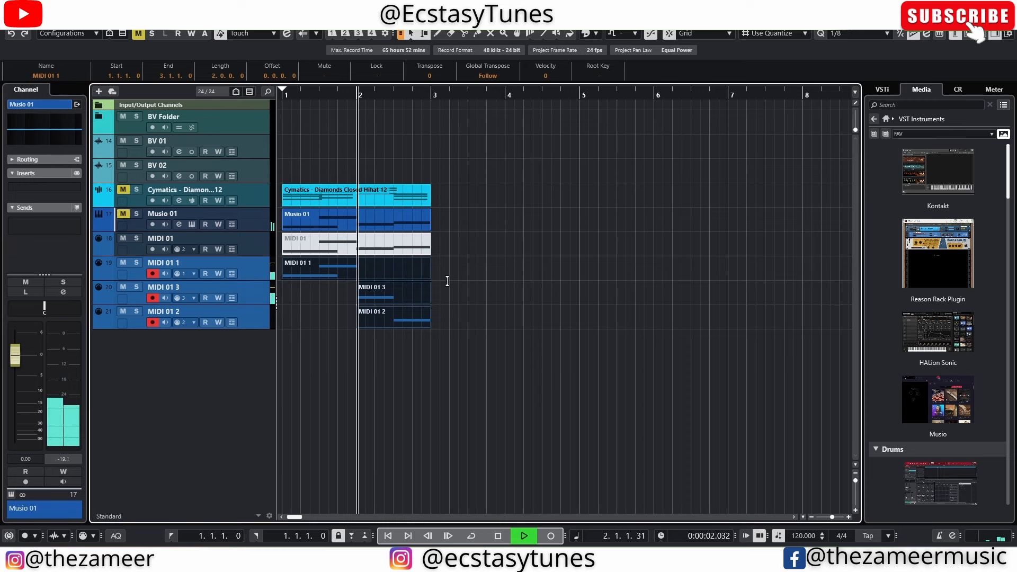
key(space)
click(481, 317)
drag(444, 278, 306, 352)
click(469, 360)
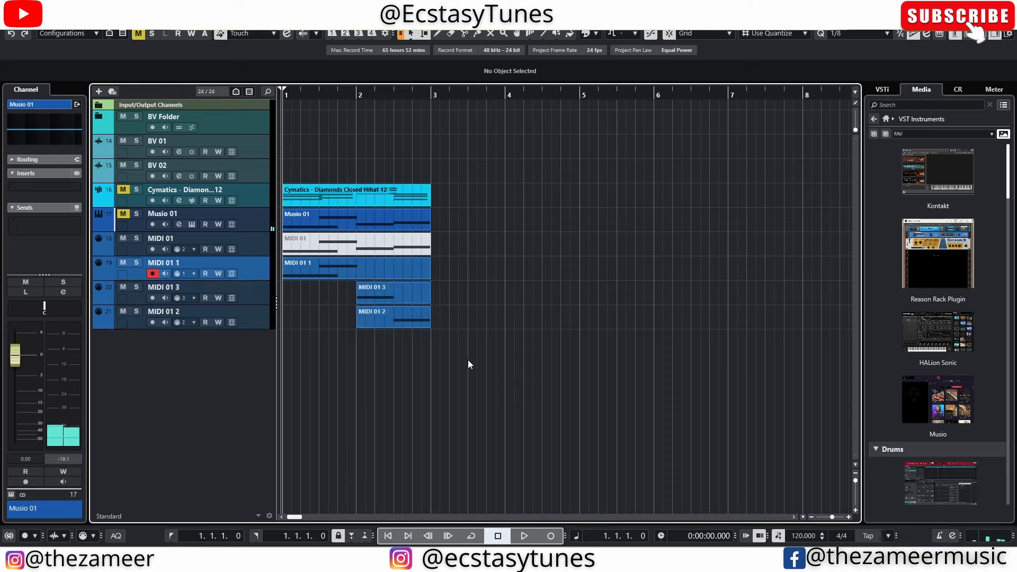
- Open the Musio 01 part in the lower editor and view its notes and text labels in the Score Editor
click(477, 266)
double_click(352, 221)
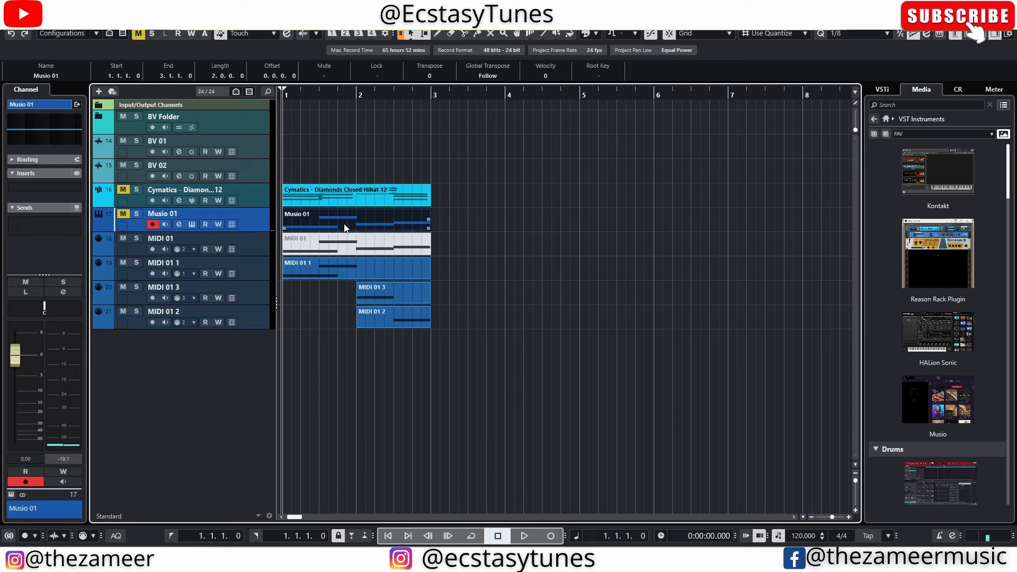
scroll(433, 383, down, 2)
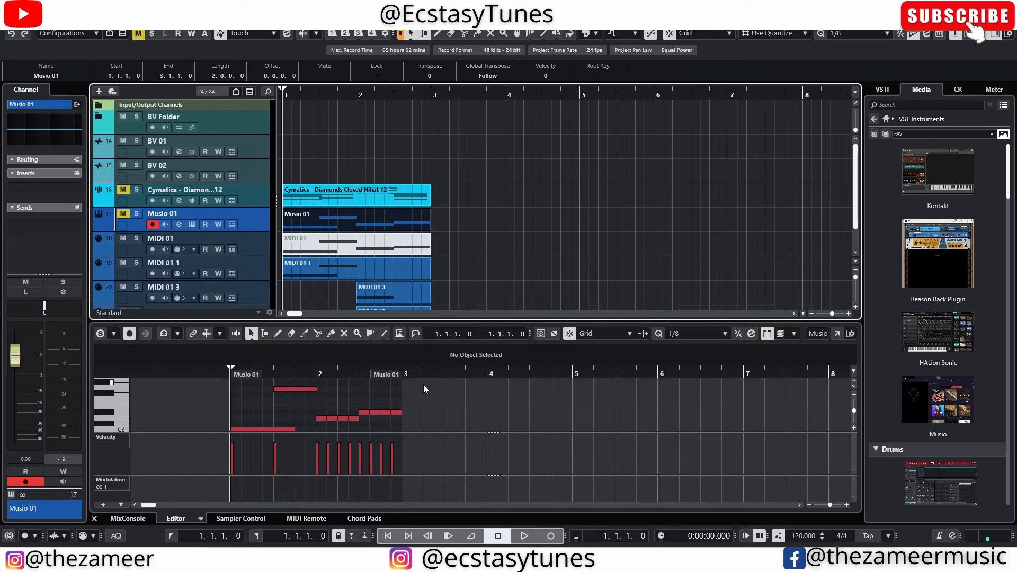
drag(424, 385, 151, 466)
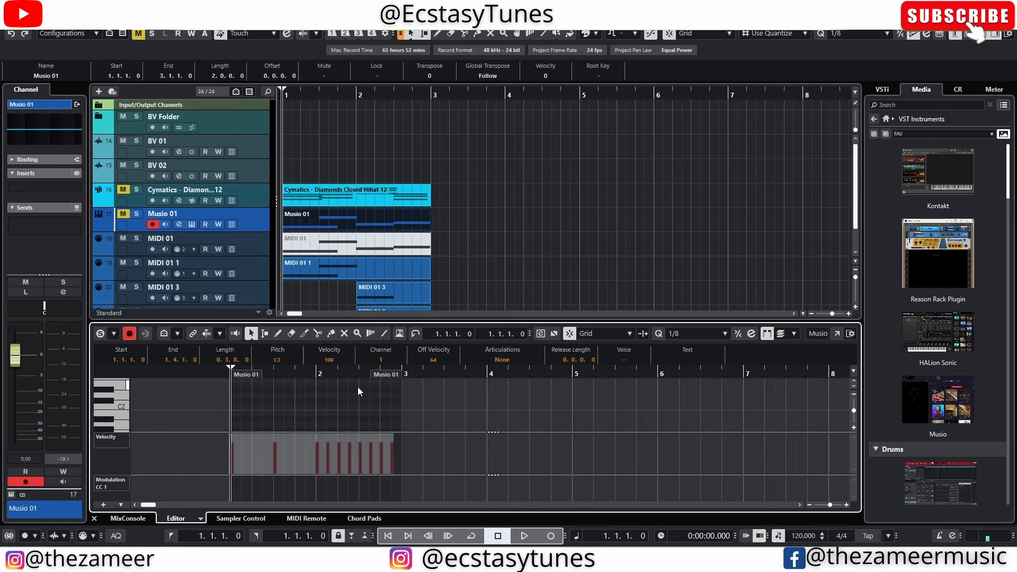
click(201, 519)
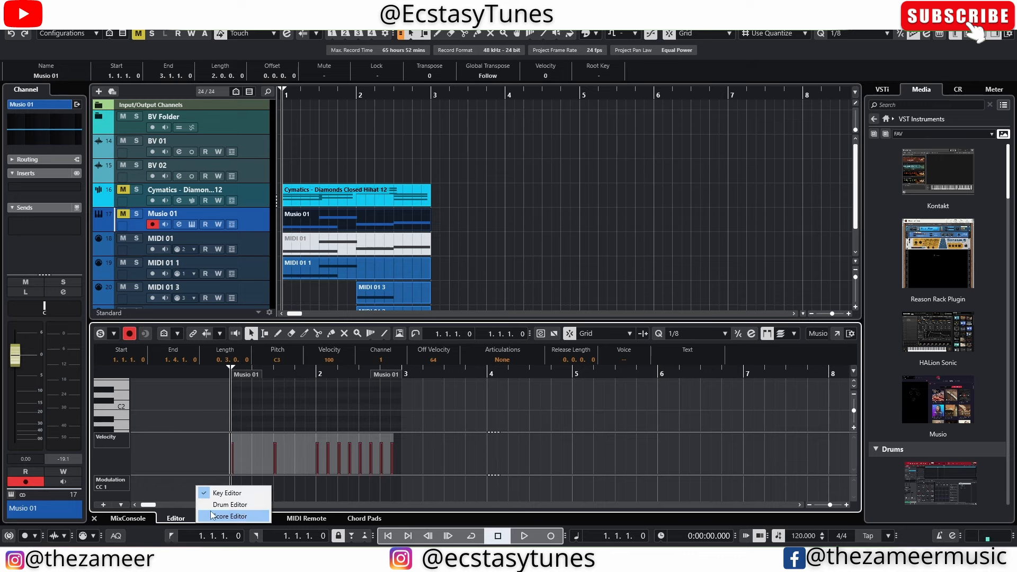
click(228, 518)
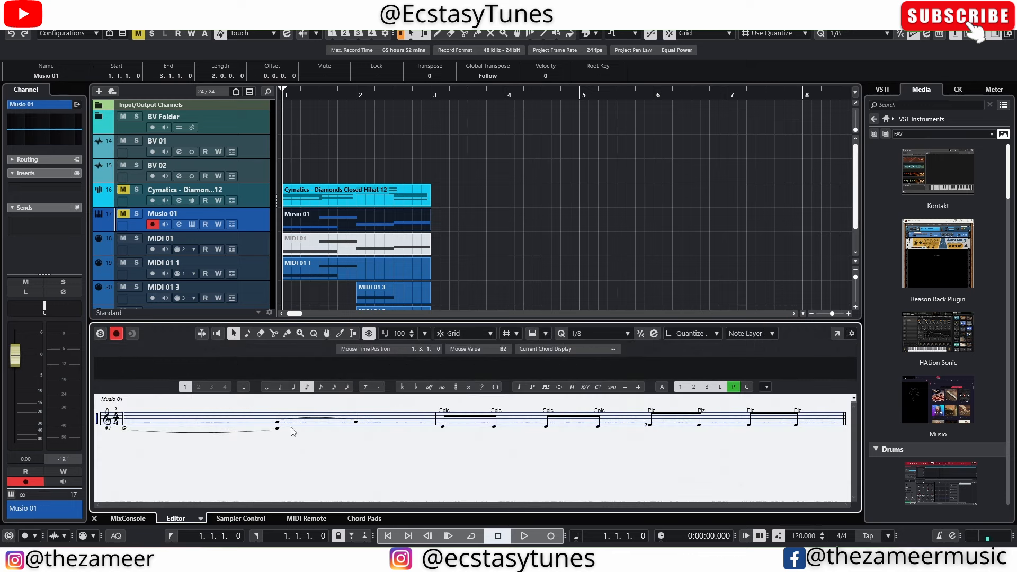
scroll(519, 443, down, 2)
scroll(522, 443, up, 2)
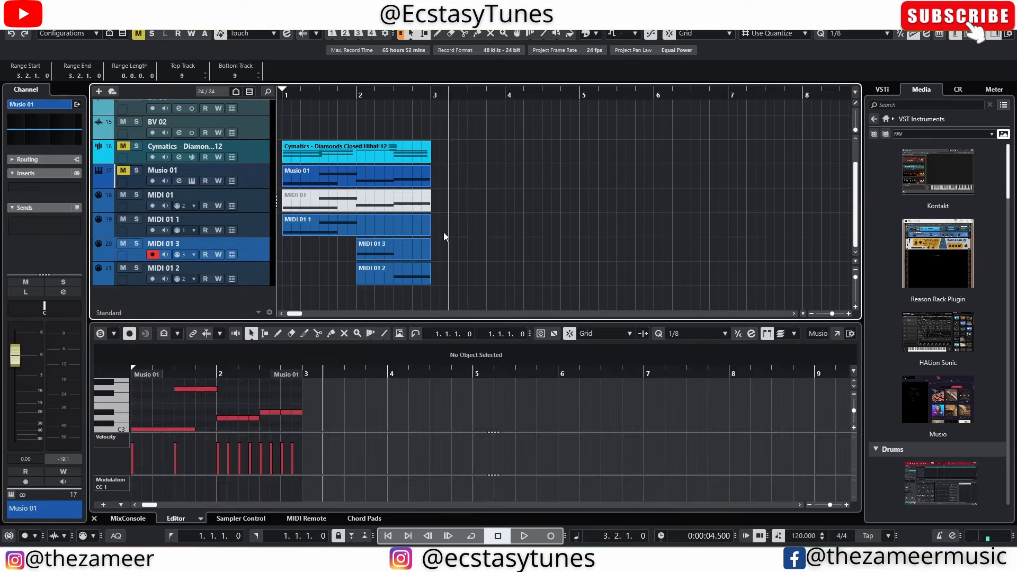
- Select the dissolved parts on the MIDI 01 1, MIDI 01 3 and MIDI 01 2 tracks together
drag(444, 232, 307, 291)
click(455, 237)
drag(443, 232, 329, 297)
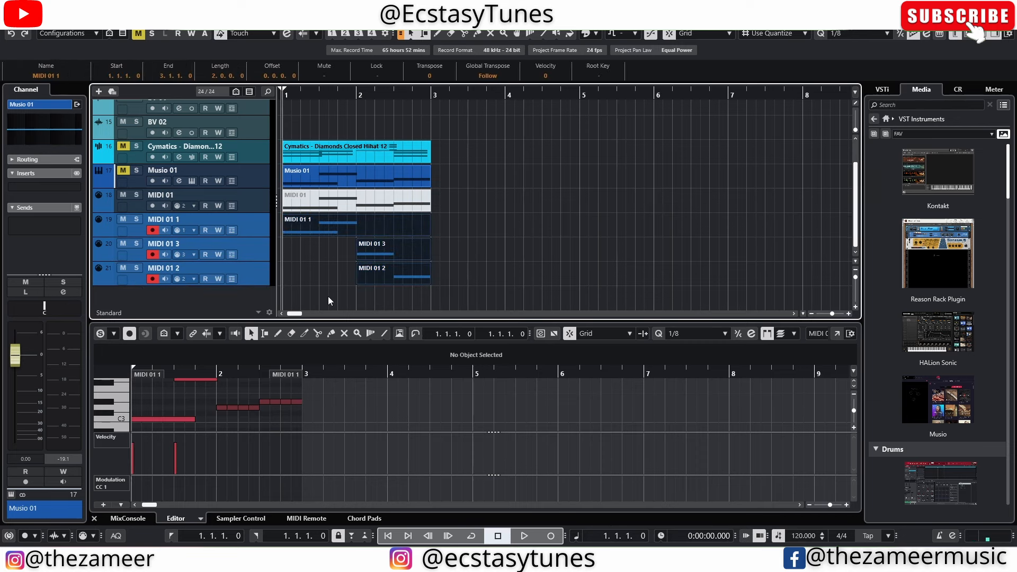